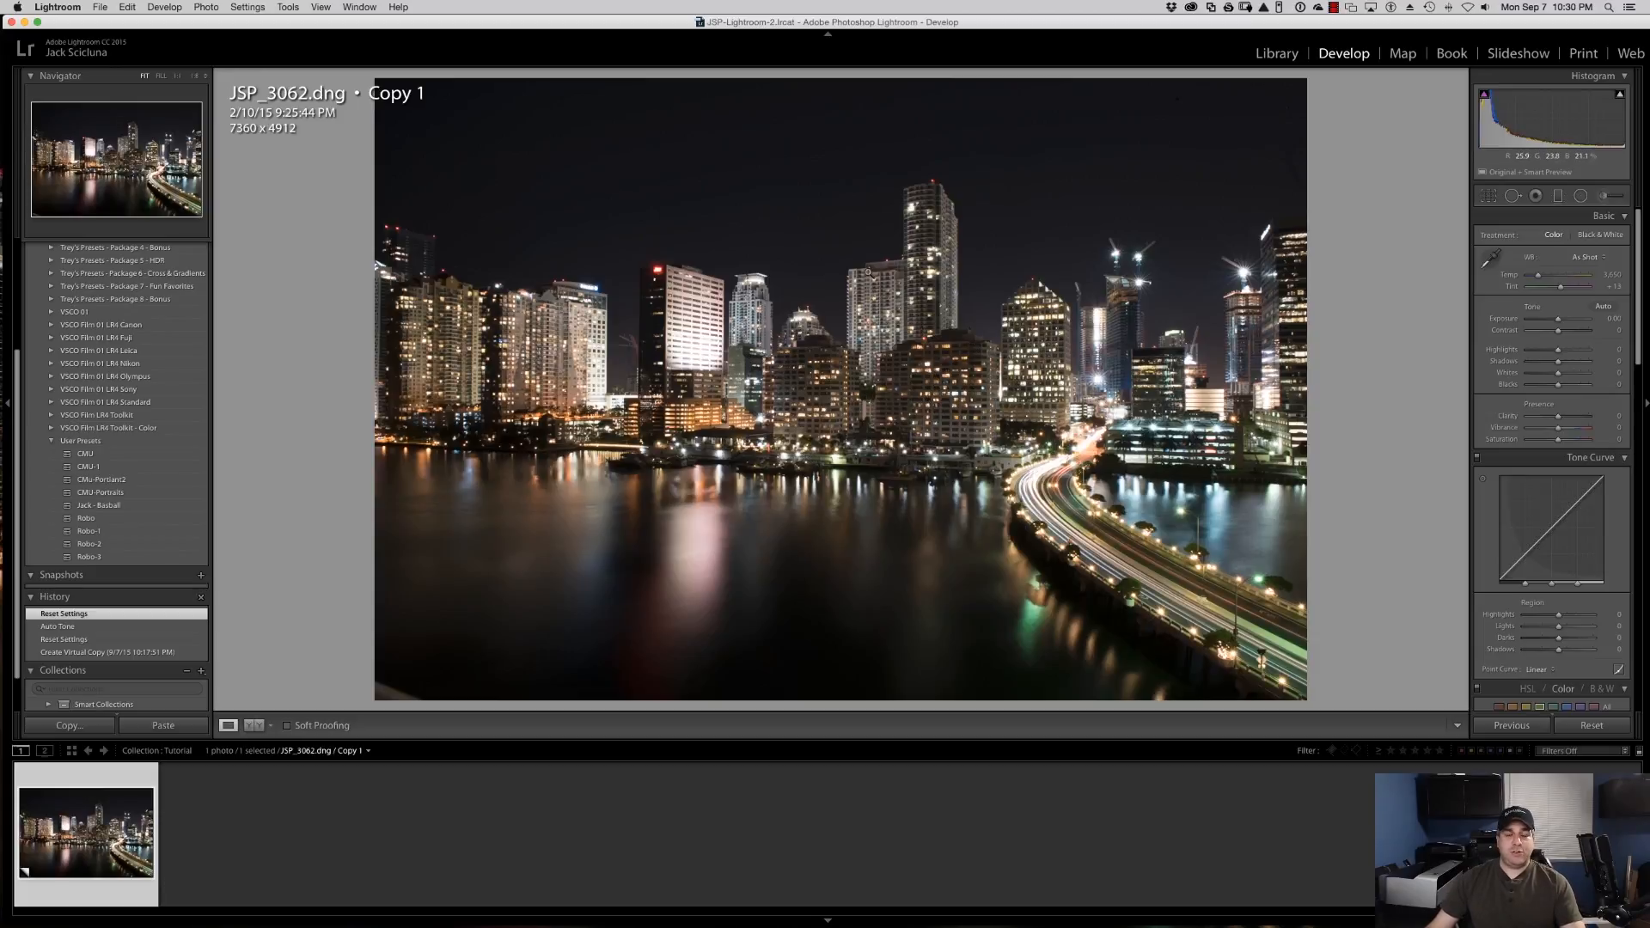
Reset all develop settings of the night skyline photo to their defaults.
{"action": "right_click", "coordinate": [842, 232]}
{"action": "mouse_move", "coordinate": [866, 230]}
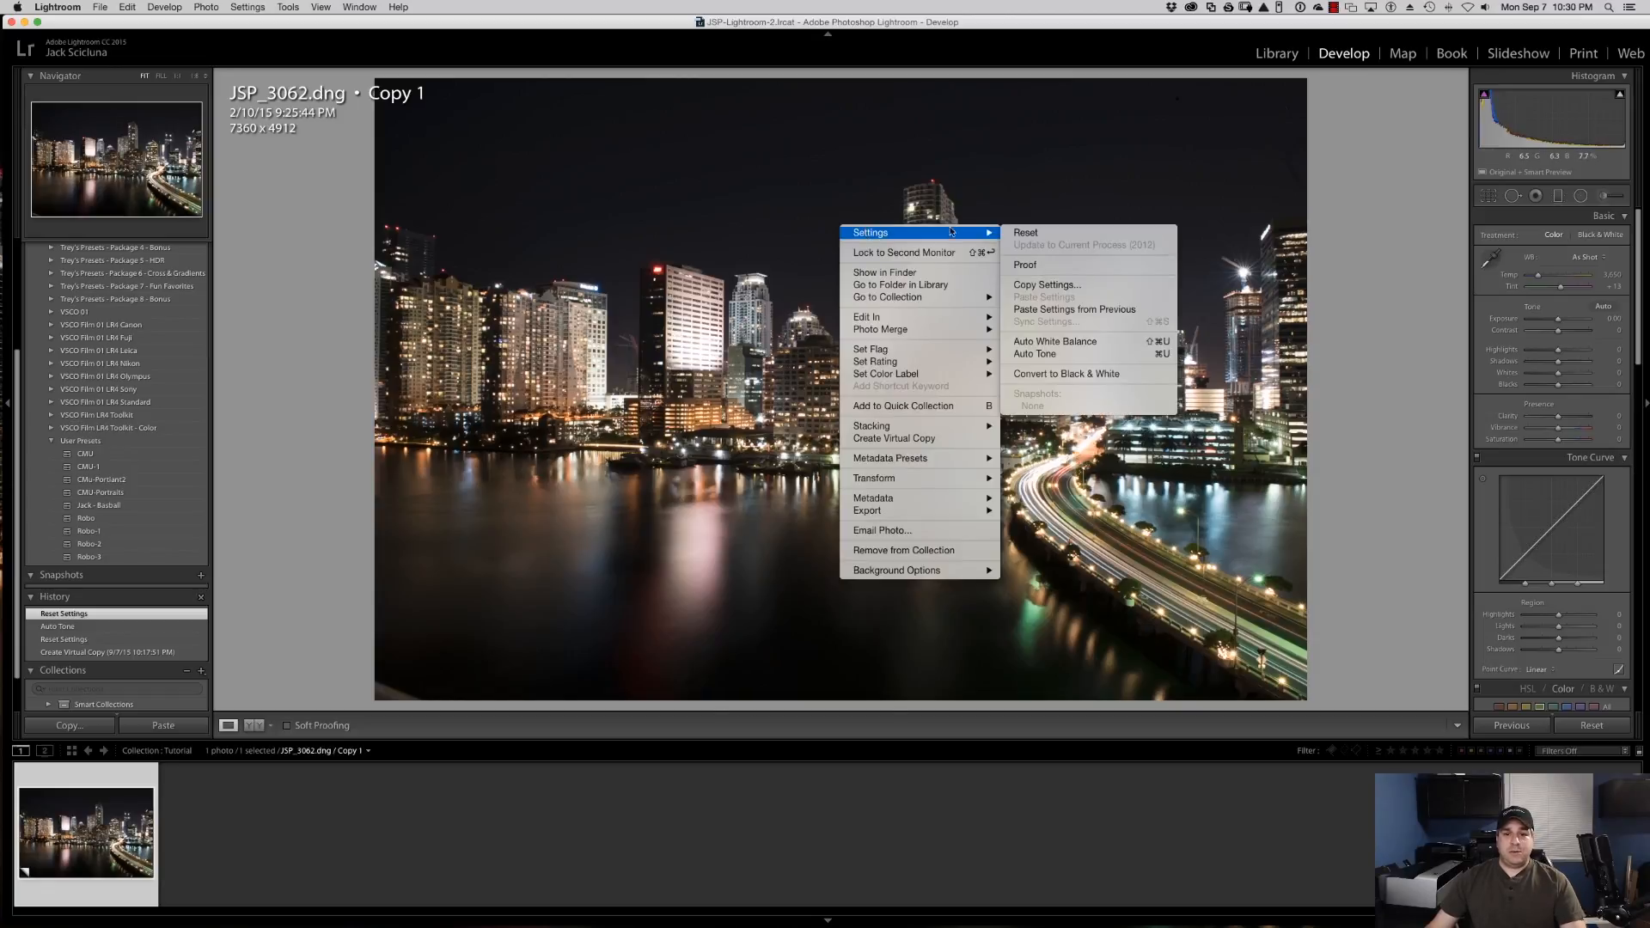
{"action": "left_click", "coordinate": [1026, 233]}
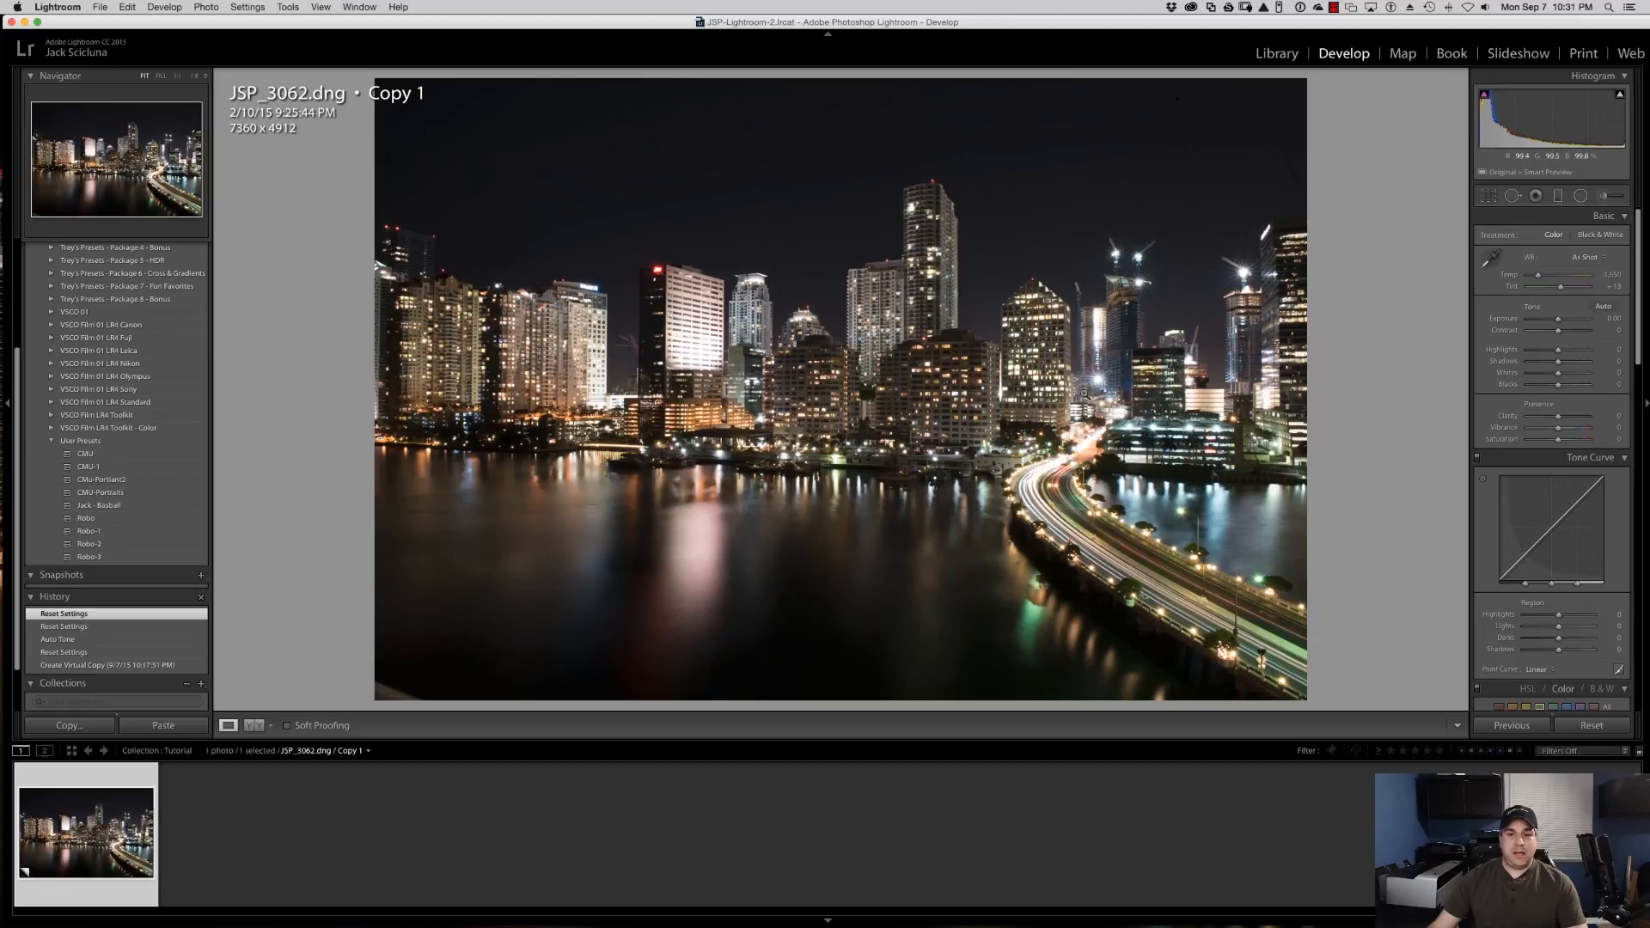
Examine the unedited photo up close, checking the buildings, crane lights and curved road with light trails.
{"action": "left_click", "coordinate": [1044, 461]}
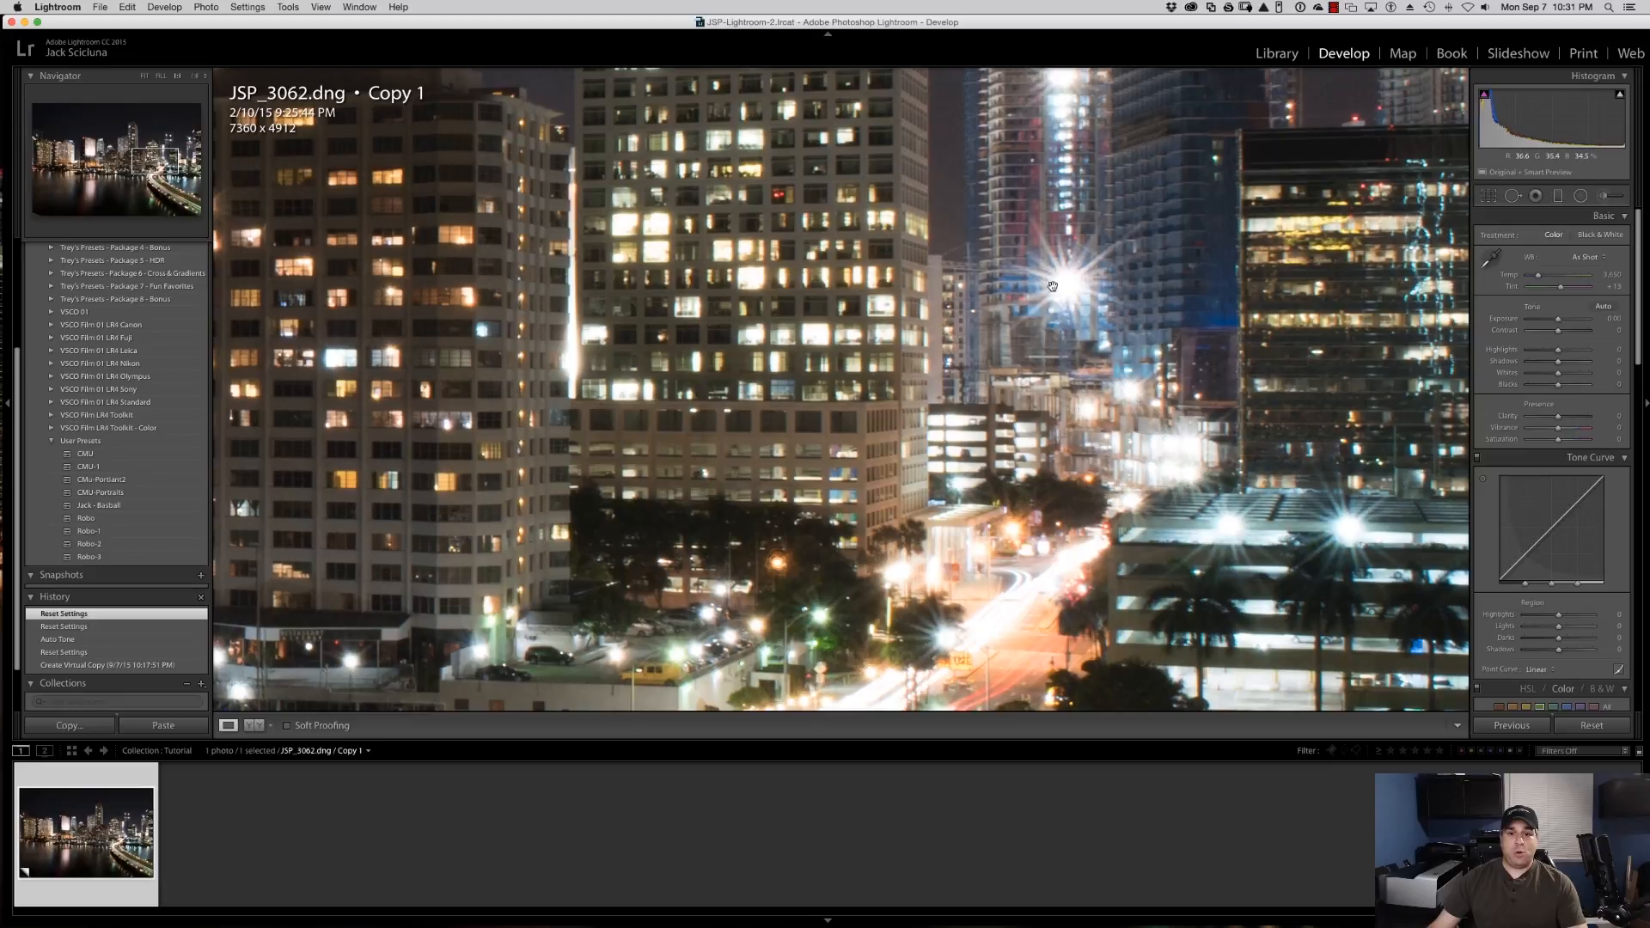
{"action": "left_click_drag", "start_coordinate": [1024, 418], "coordinate": [1050, 501]}
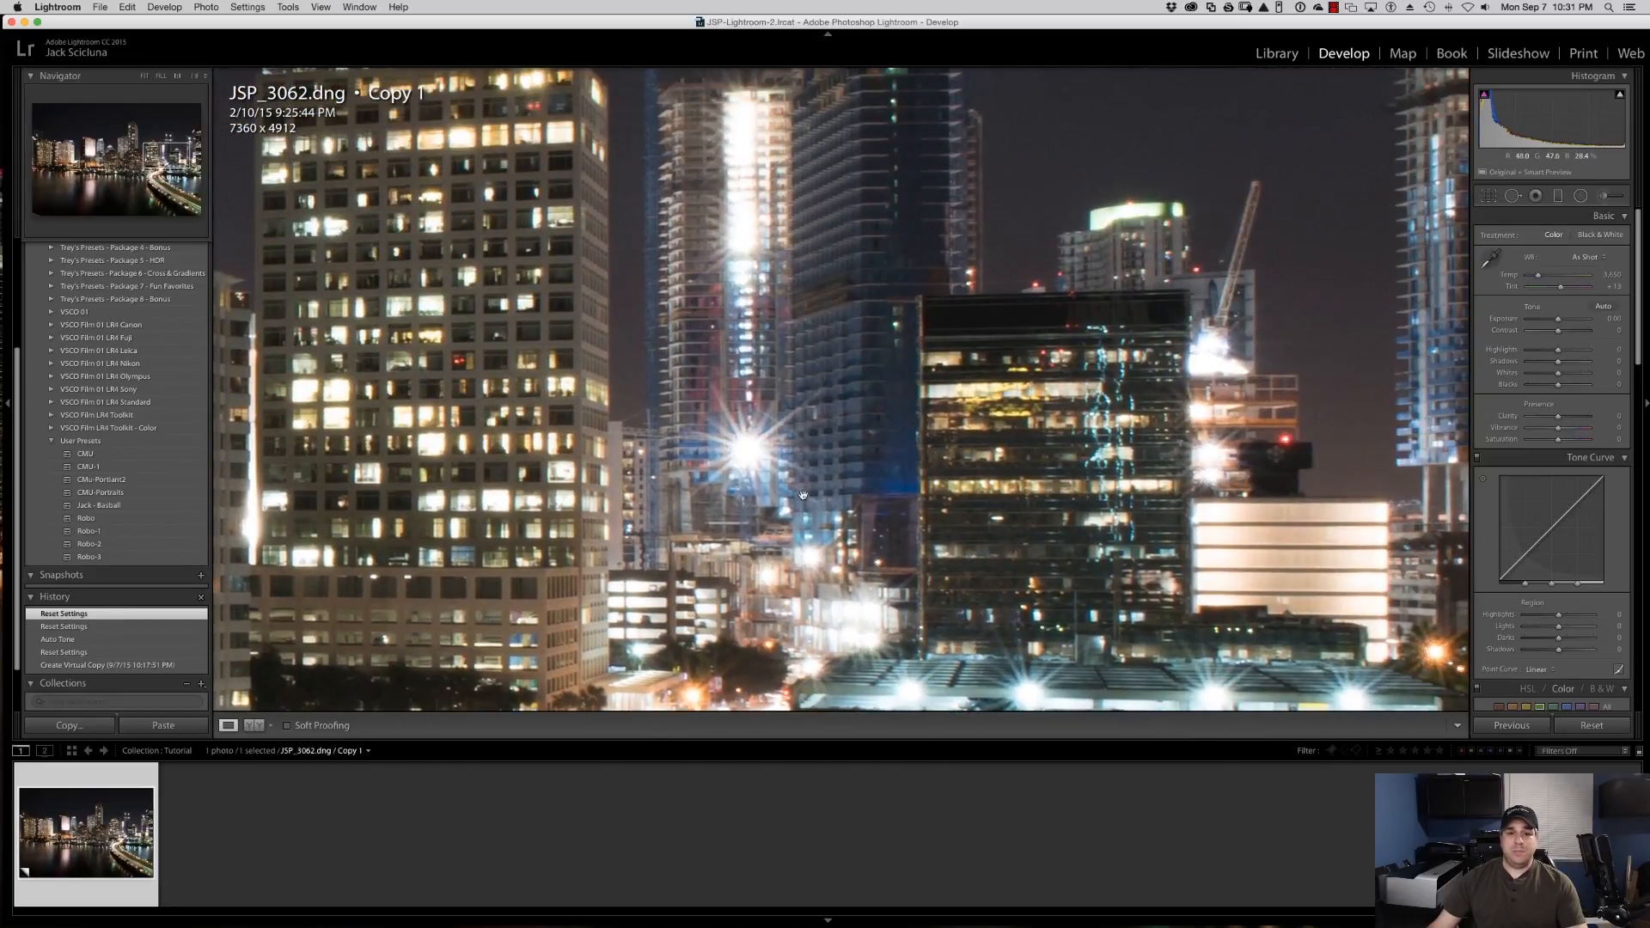
{"action": "left_click_drag", "start_coordinate": [1044, 270], "coordinate": [820, 557]}
{"action": "left_click_drag", "start_coordinate": [1007, 377], "coordinate": [953, 538]}
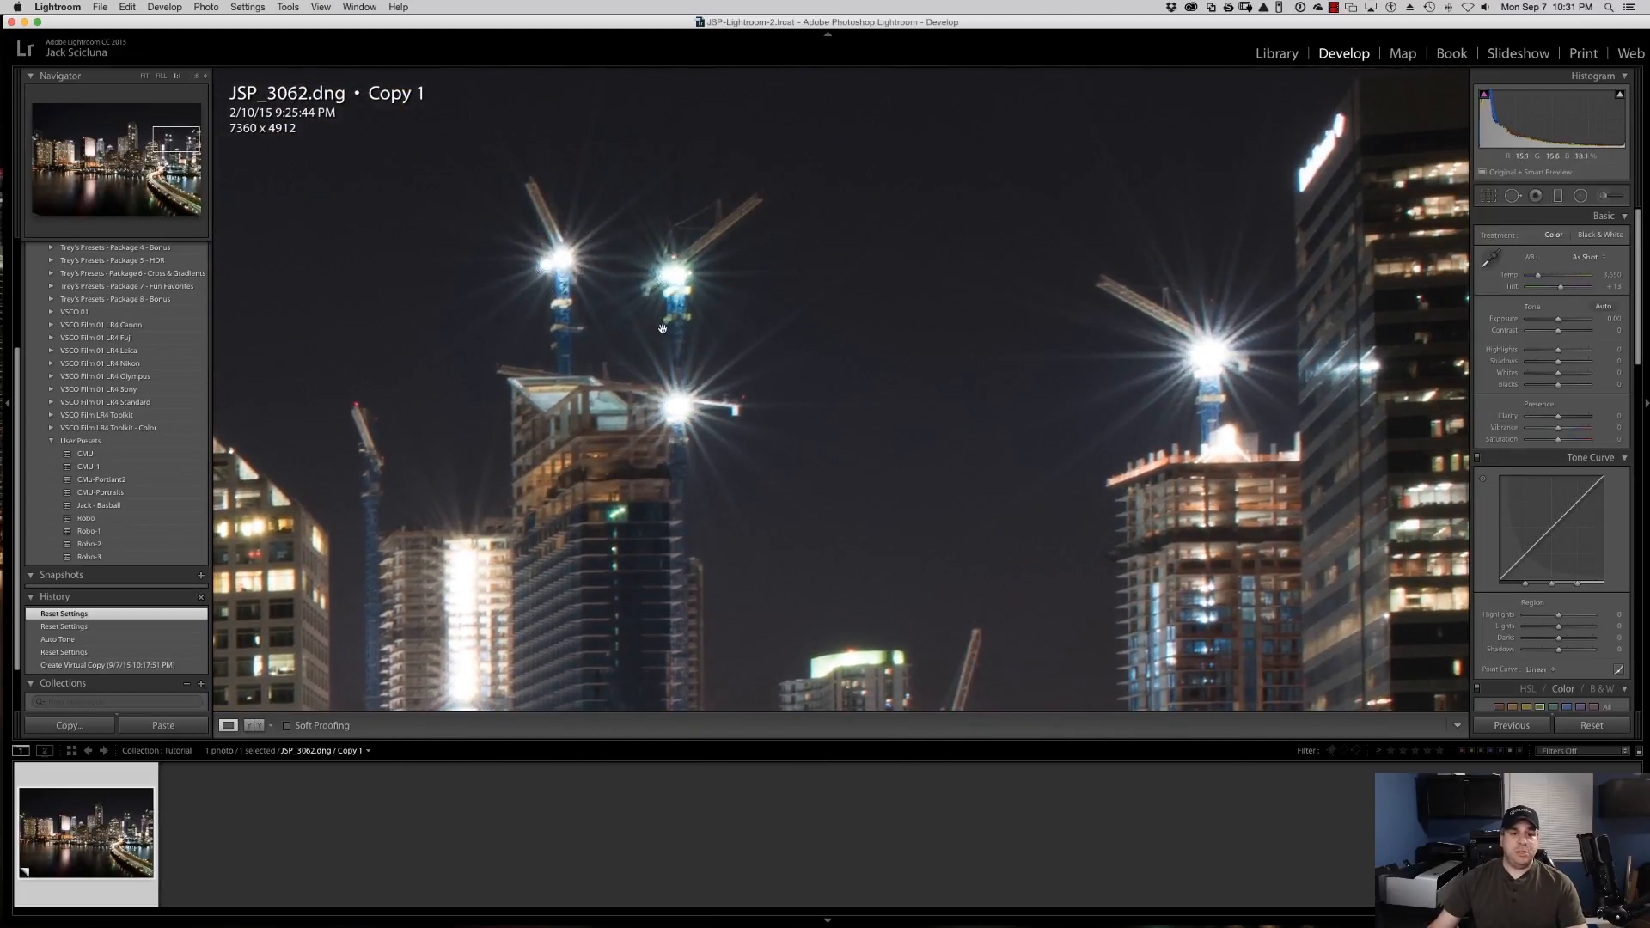
{"action": "left_click_drag", "start_coordinate": [887, 520], "coordinate": [1054, 390]}
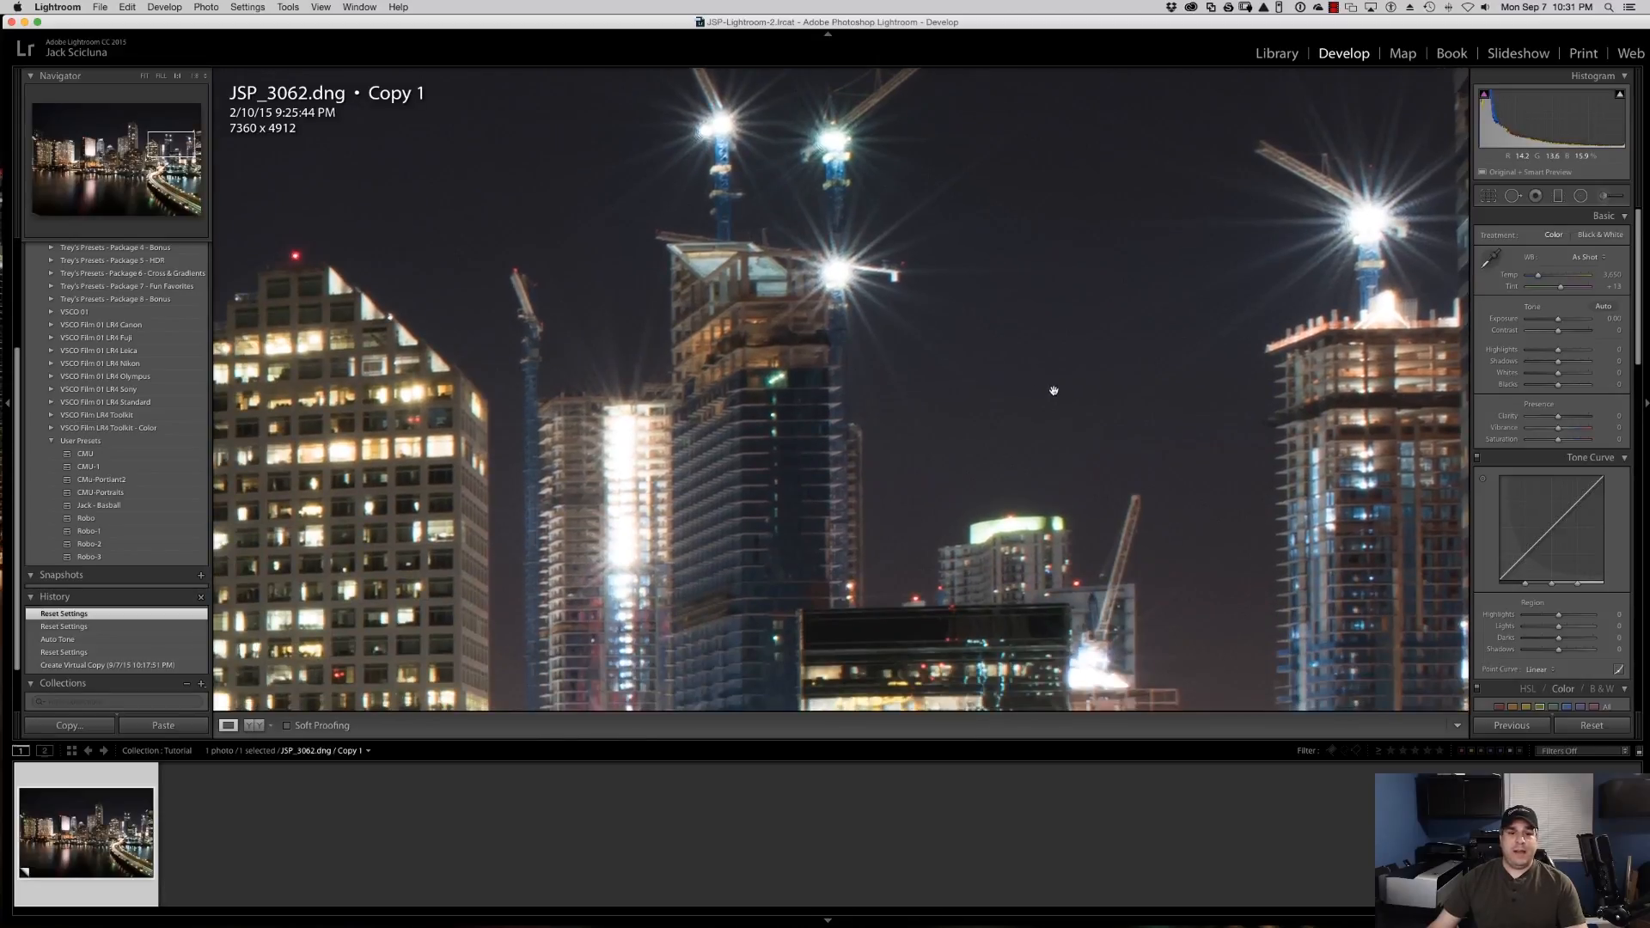
{"action": "left_click", "coordinate": [1053, 389]}
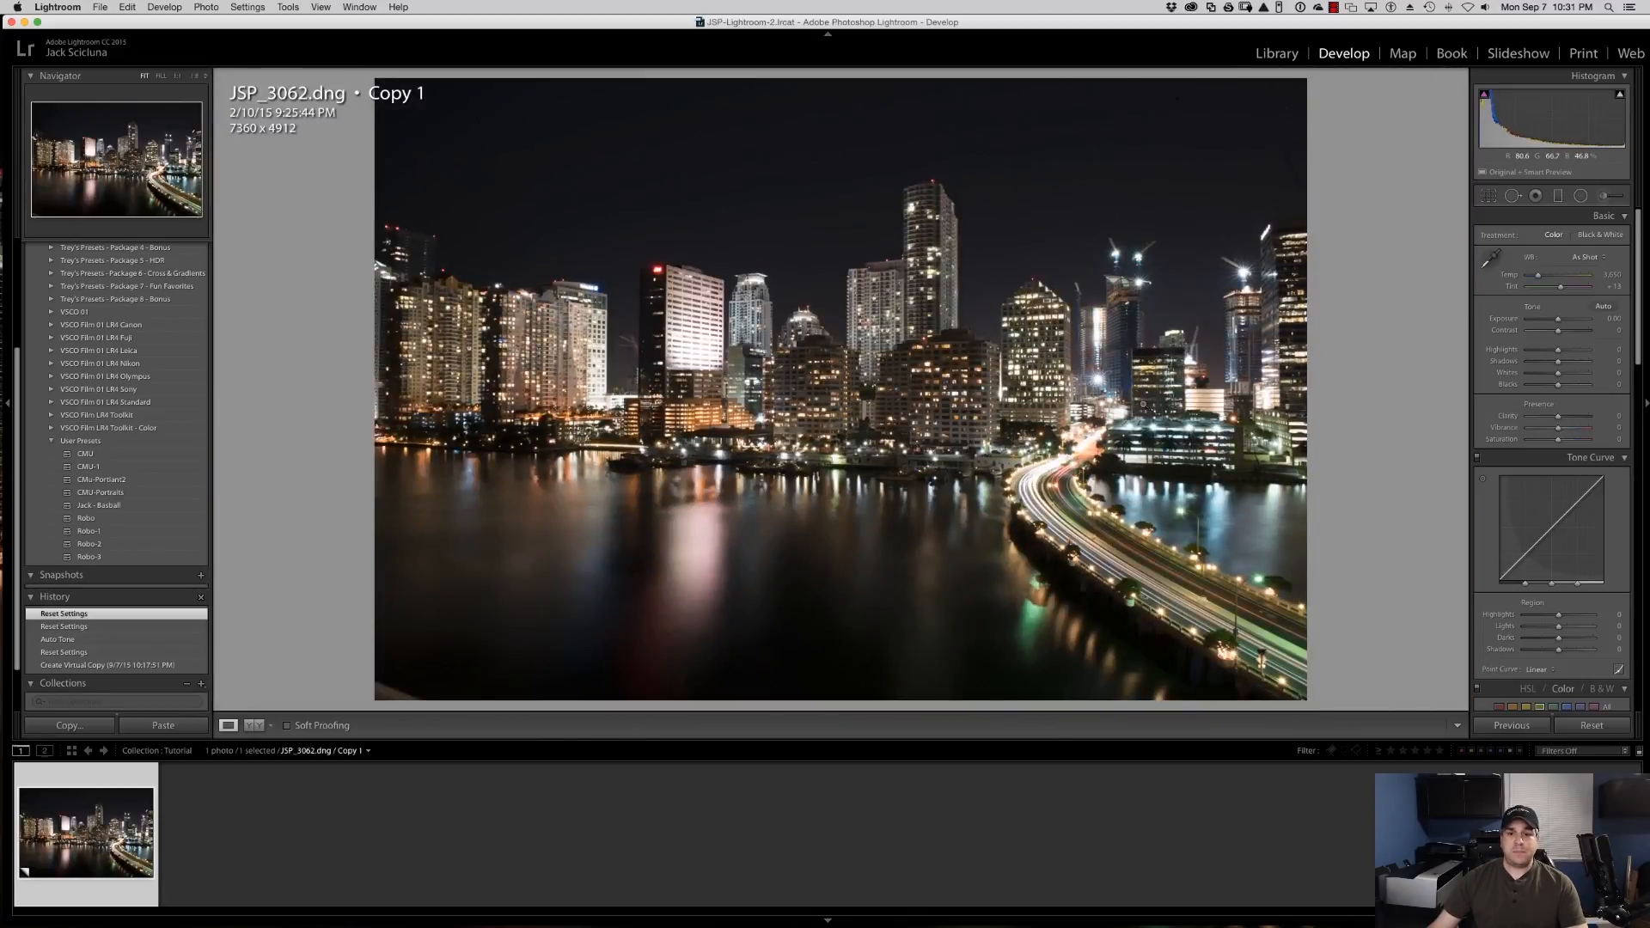
{"action": "left_click", "coordinate": [1046, 467]}
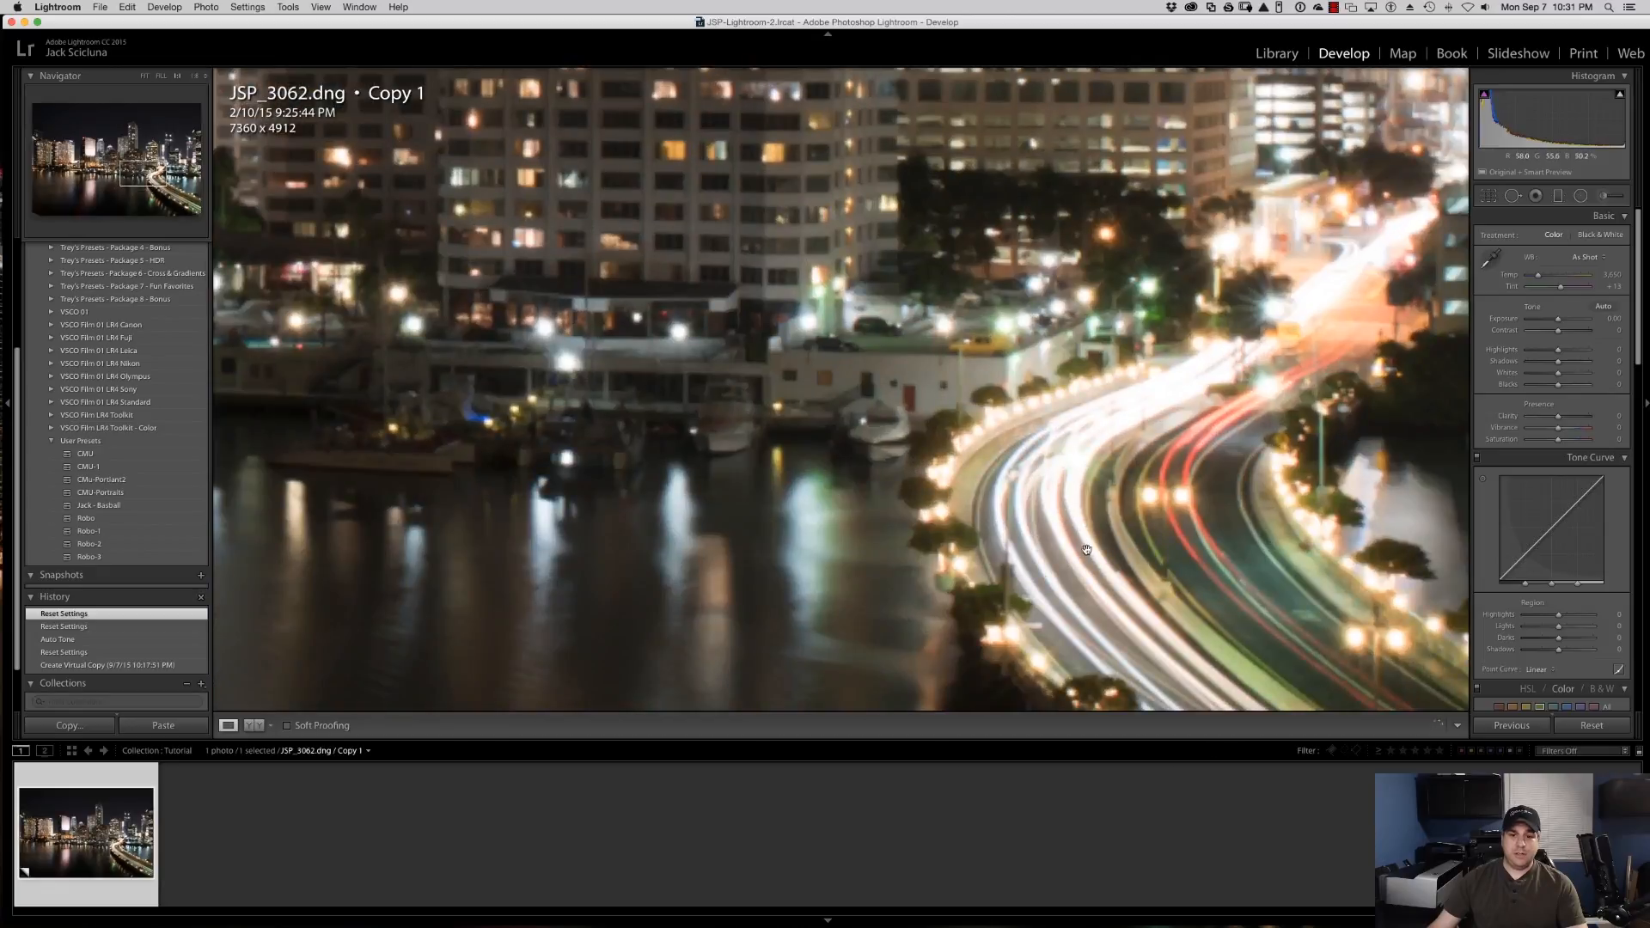
{"action": "left_click_drag", "start_coordinate": [1082, 363], "coordinate": [984, 550]}
{"action": "left_click_drag", "start_coordinate": [1036, 284], "coordinate": [961, 346]}
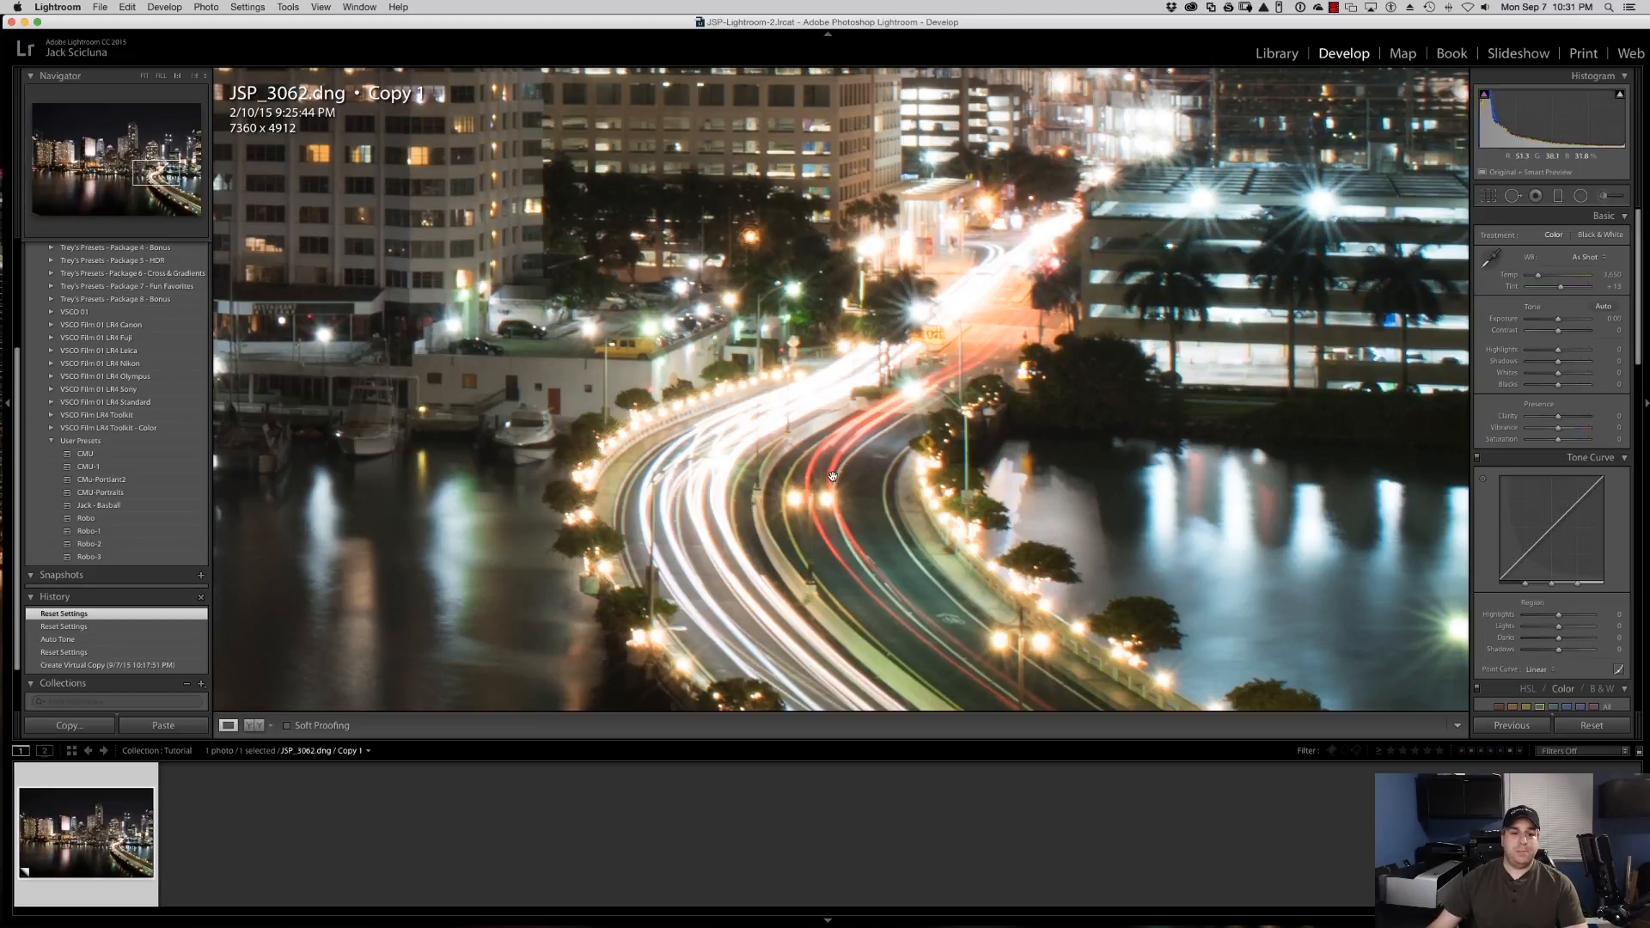
{"action": "left_click", "coordinate": [578, 473]}
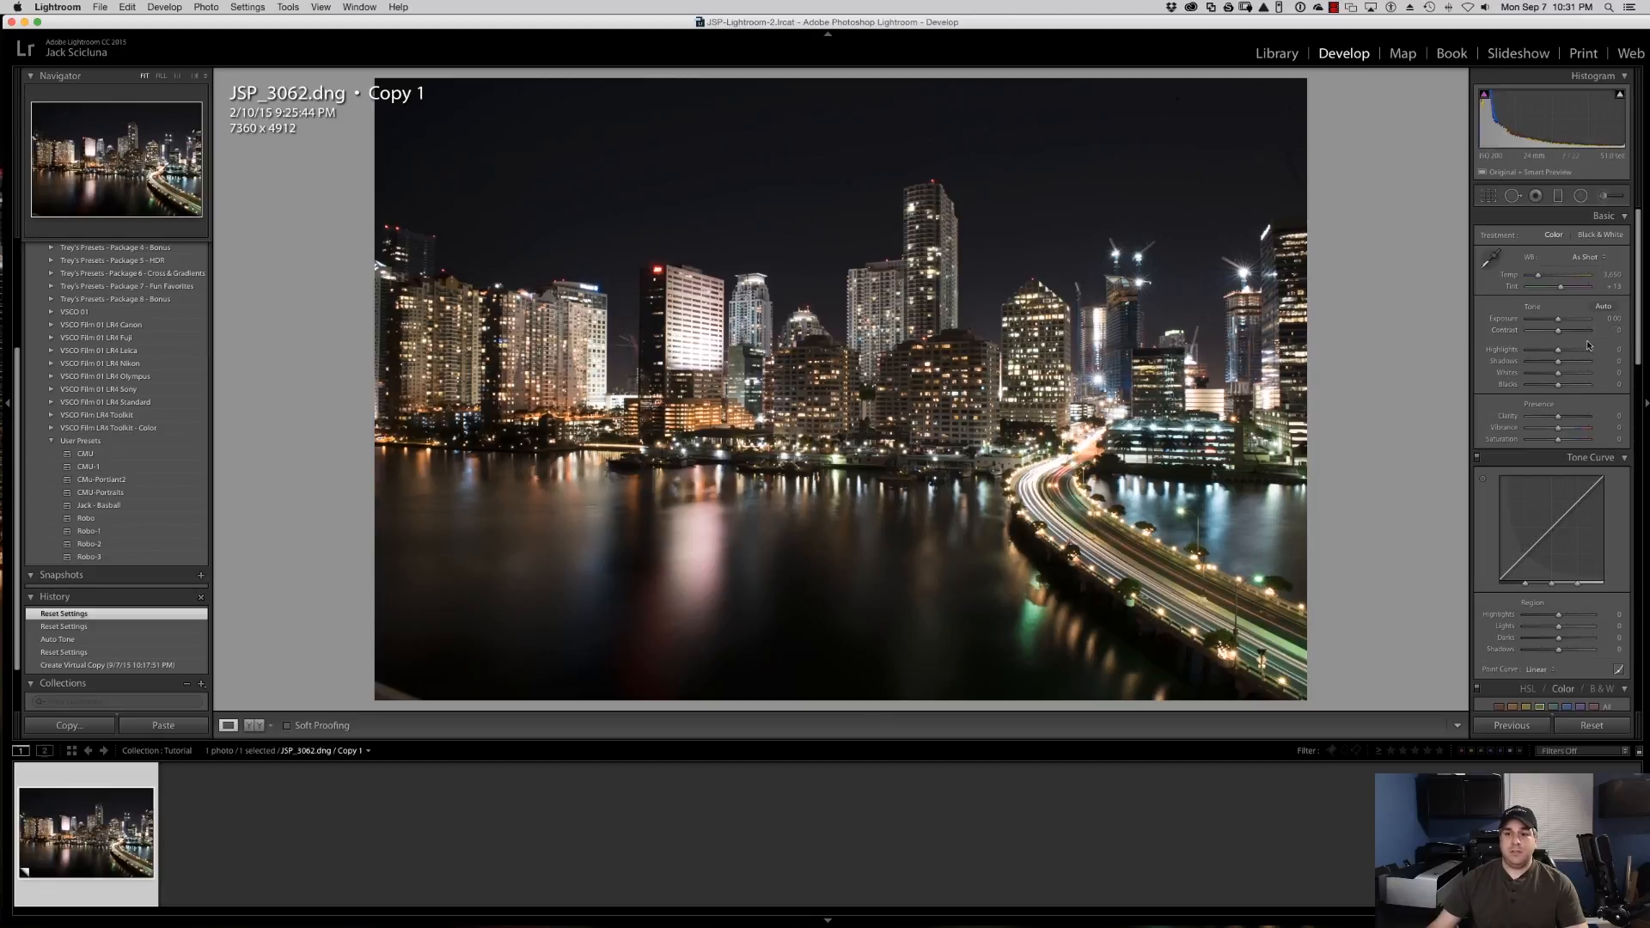
Apply Auto Tone to the photo and set the contrast to +11.
{"action": "left_click", "coordinate": [1604, 307]}
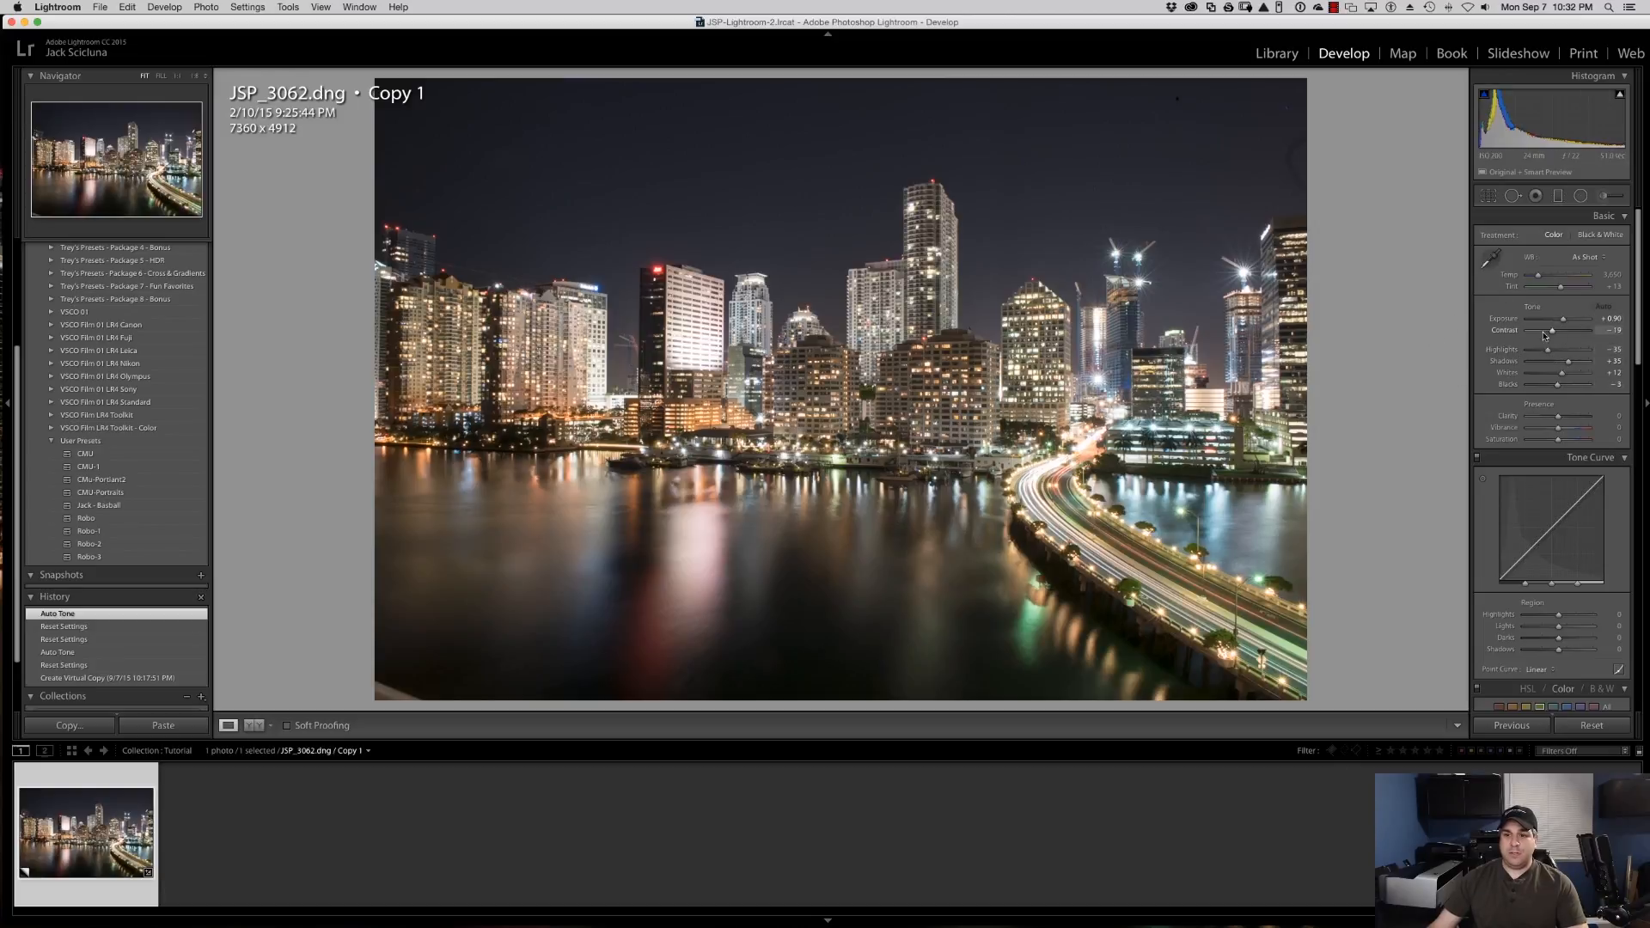
{"action": "left_click_drag", "start_coordinate": [1552, 333], "coordinate": [1563, 334]}
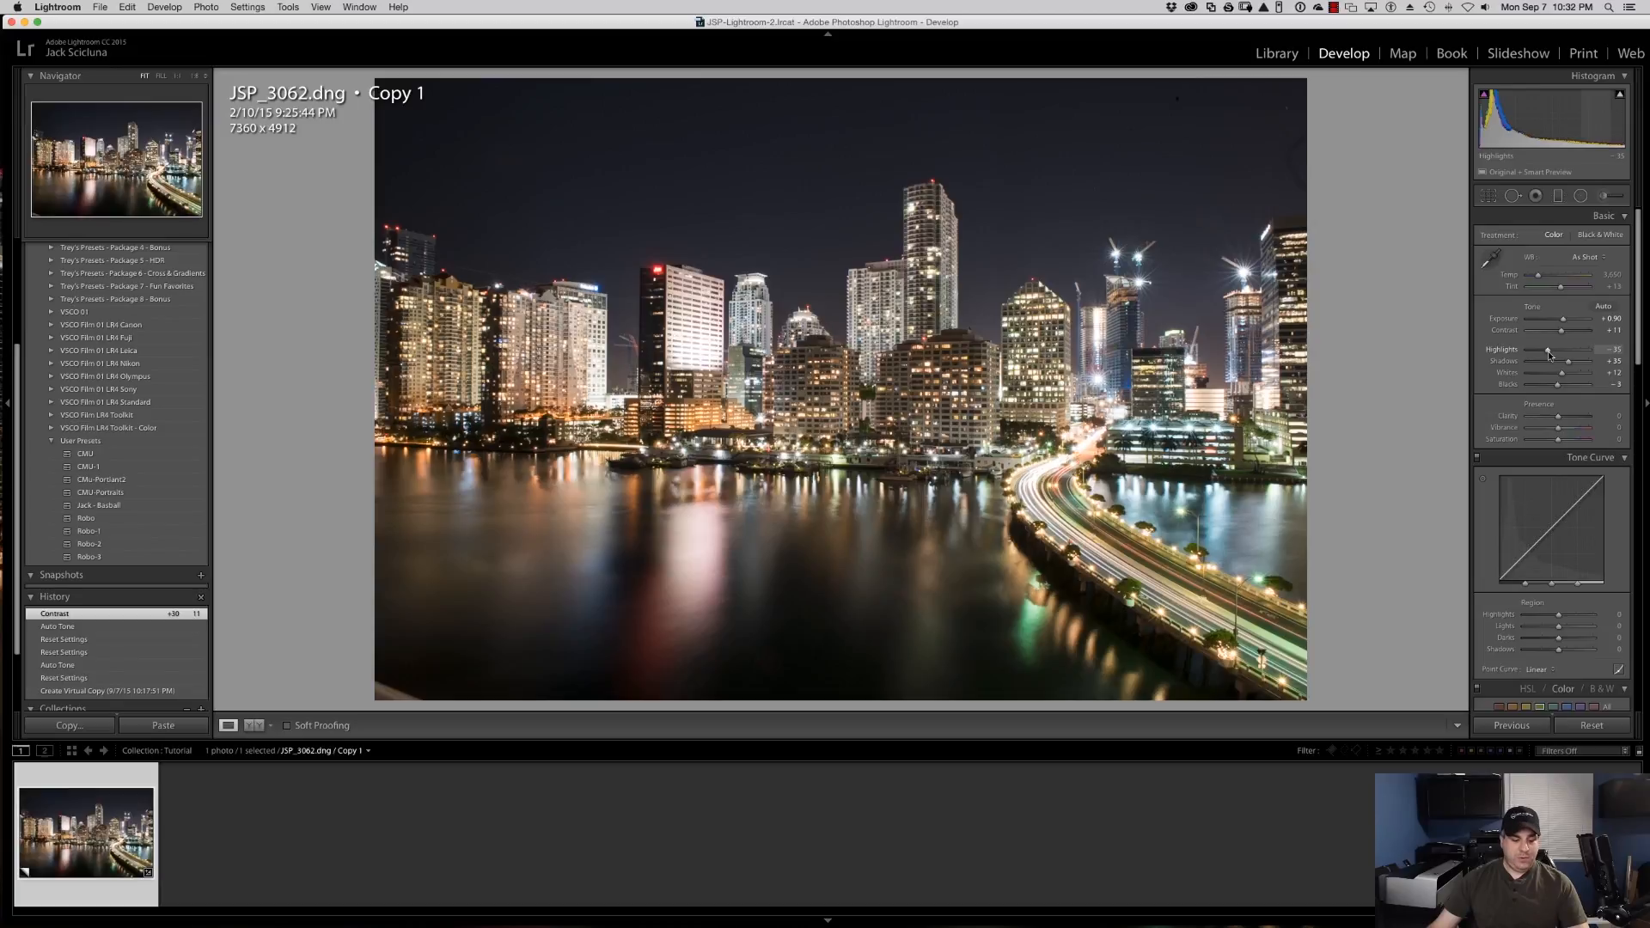
Refine the basic adjustments with highlights at -84, shadows at -31, whites at +22 and clarity at +30.
{"action": "key", "text": "alt"}
{"action": "left_click_drag", "start_coordinate": [1550, 354], "coordinate": [1525, 355]}
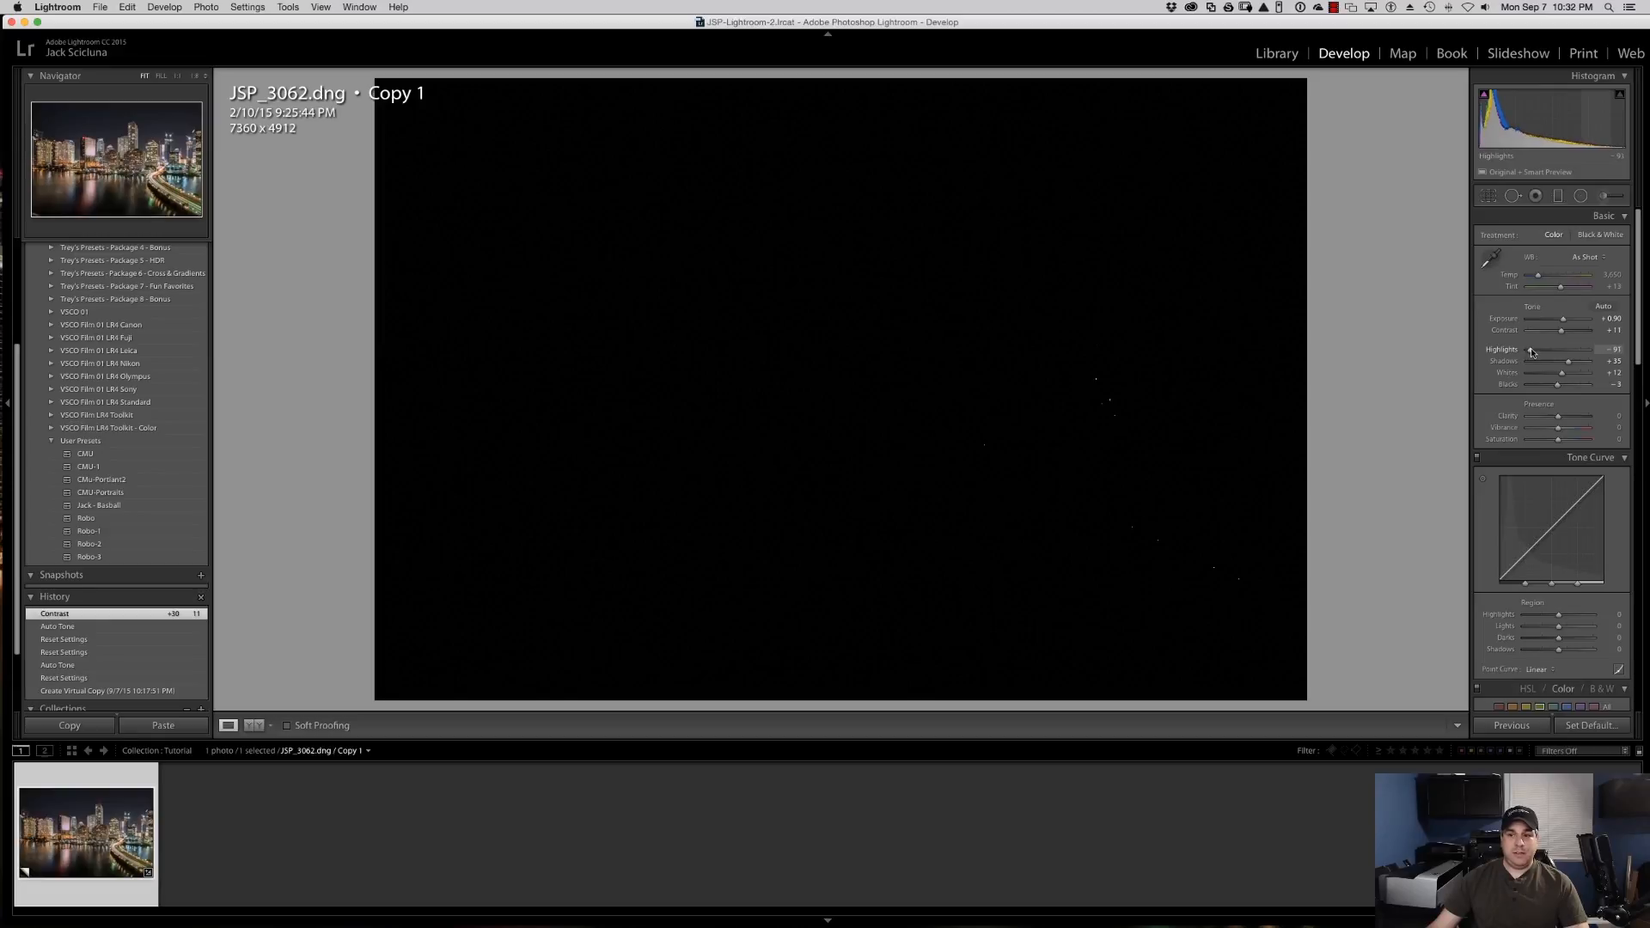
{"action": "left_click_drag", "start_coordinate": [1534, 351], "coordinate": [1534, 351]}
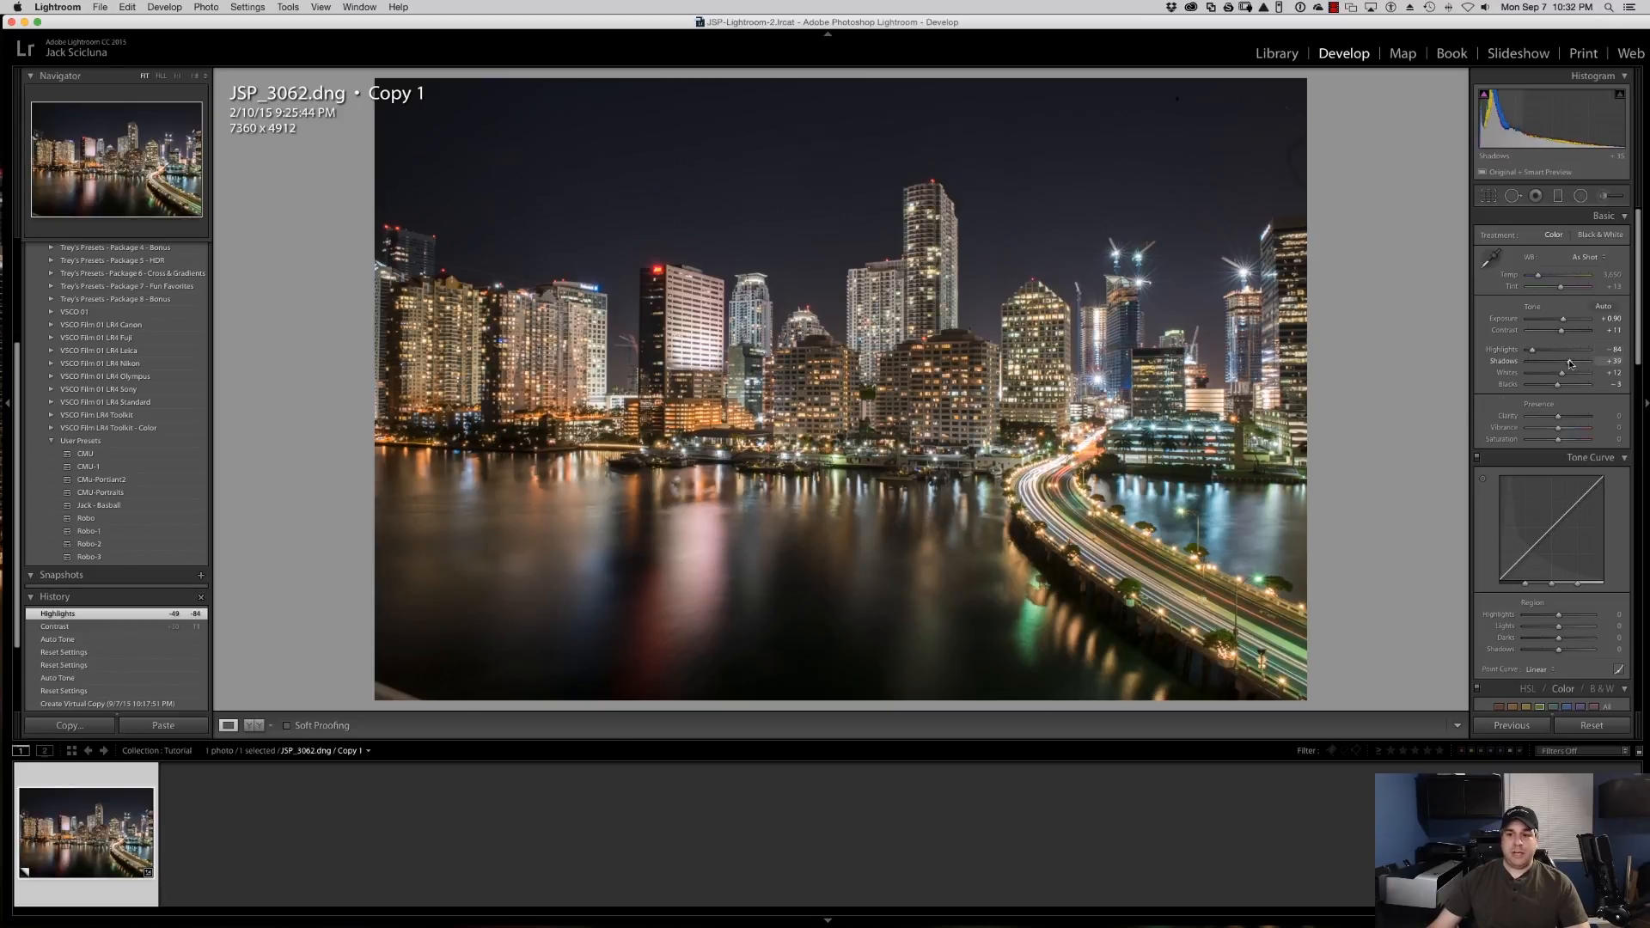
{"action": "mouse_move", "coordinate": [1569, 361]}
{"action": "left_mouse_down"}
{"action": "mouse_move", "coordinate": [1535, 361]}
{"action": "mouse_move", "coordinate": [1601, 354]}
{"action": "mouse_move", "coordinate": [1546, 361]}
{"action": "mouse_move", "coordinate": [1566, 375]}
{"action": "left_mouse_up"}
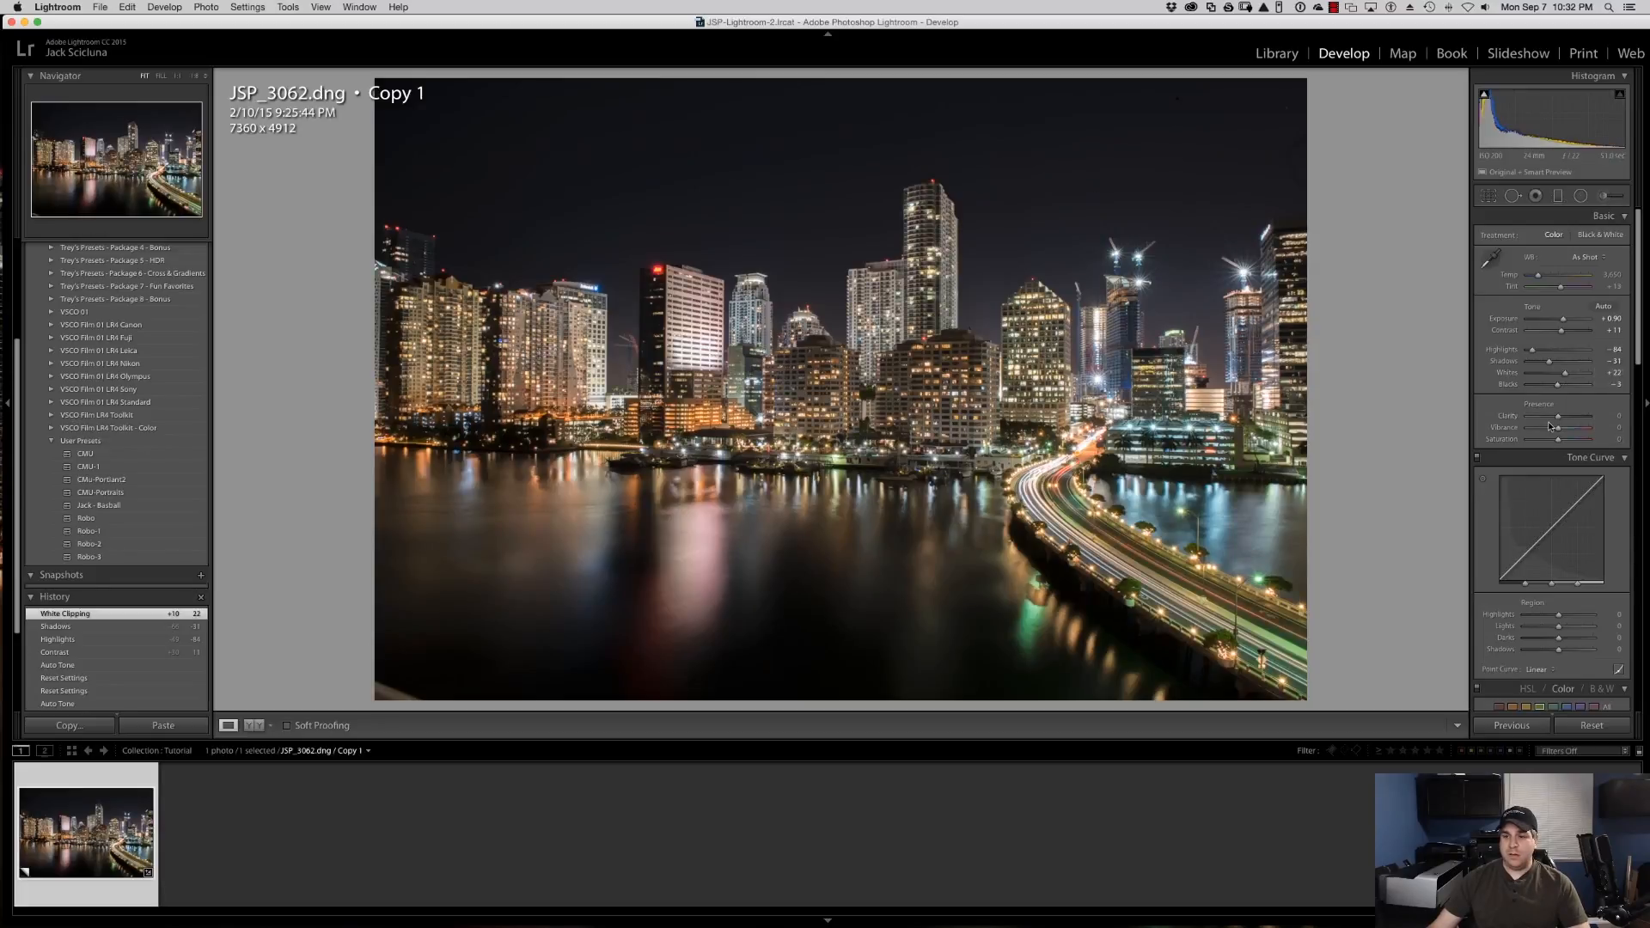
{"action": "left_click_drag", "start_coordinate": [1560, 421], "coordinate": [1568, 418]}
Set the sharpening amount to 60 while judging the effect on the tall tower in a zoomed grayscale preview.
{"action": "scroll", "coordinate": [1531, 401], "scroll_direction": "down", "scroll_amount": 10}
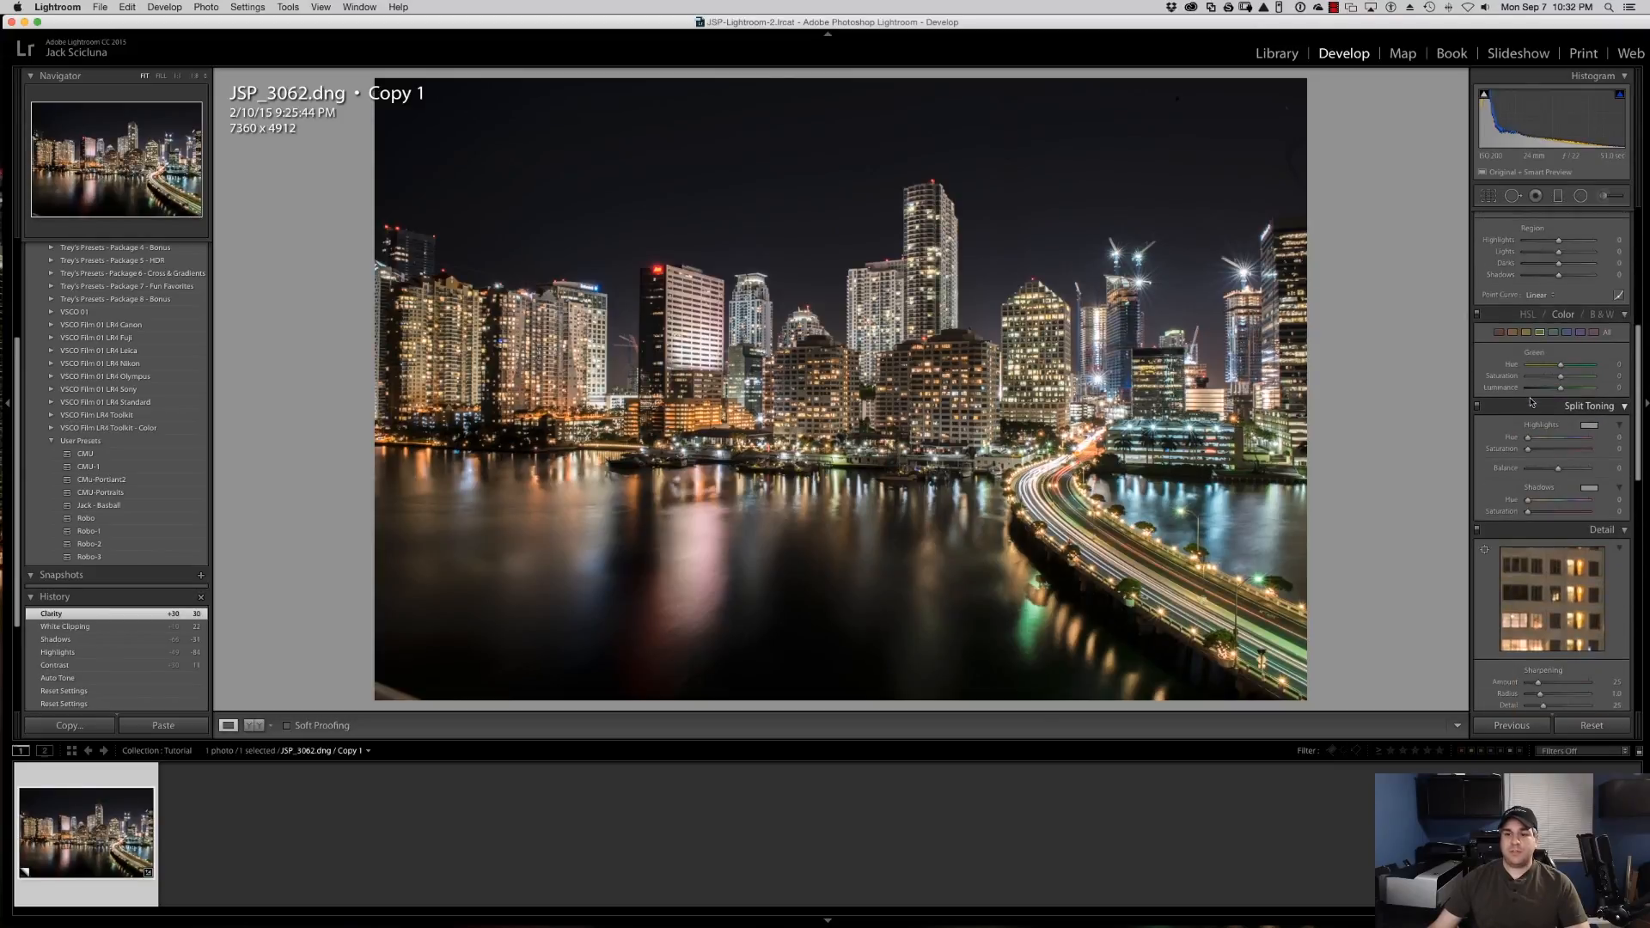
{"action": "scroll", "coordinate": [1530, 401], "scroll_direction": "down", "scroll_amount": 5}
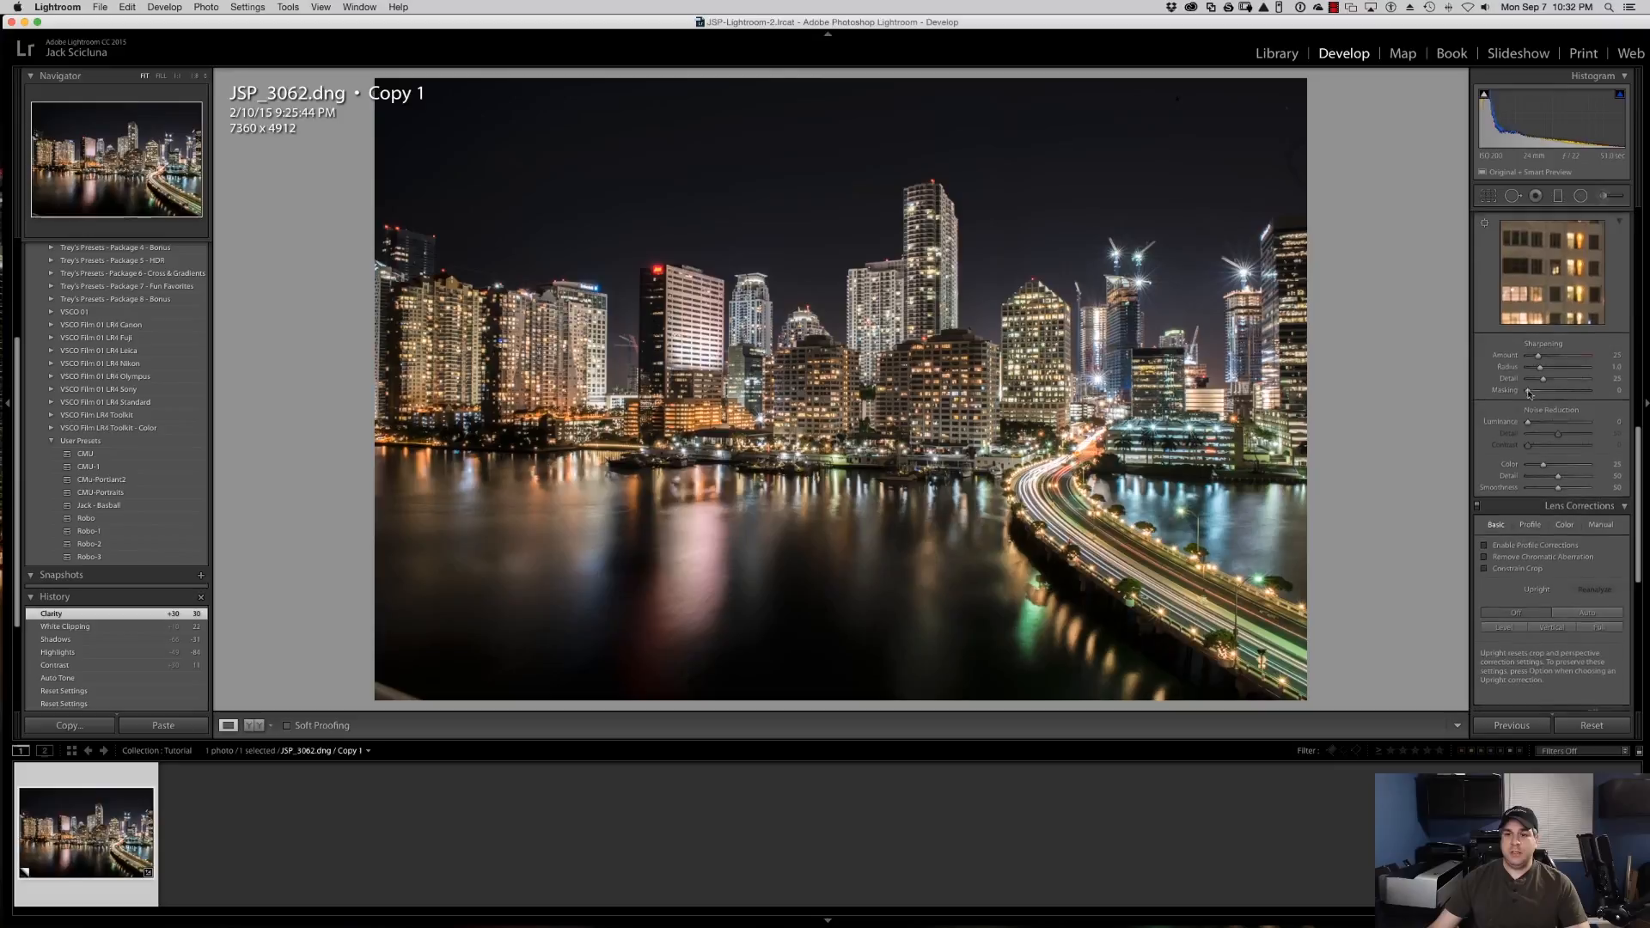
{"action": "left_click_drag", "start_coordinate": [1540, 362], "coordinate": [1542, 362]}
{"action": "left_click", "coordinate": [937, 269]}
{"action": "left_click_drag", "start_coordinate": [1156, 395], "coordinate": [1059, 621]}
{"action": "left_click_drag", "start_coordinate": [836, 109], "coordinate": [875, 331]}
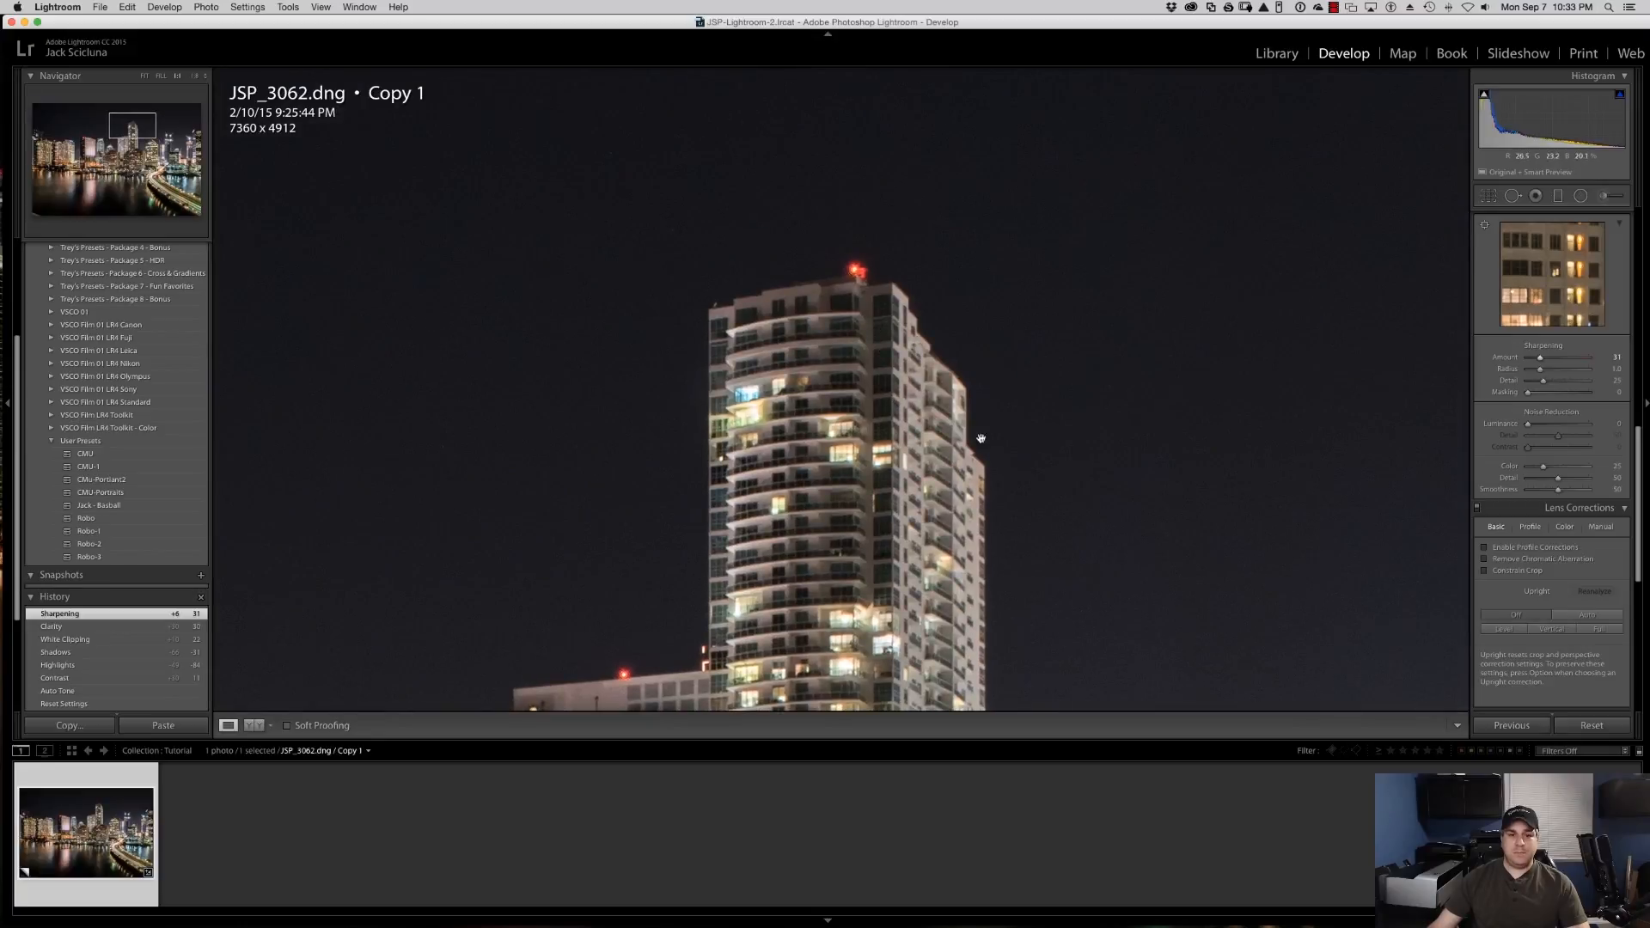
{"action": "left_click", "coordinate": [1542, 359], "text": "alt"}
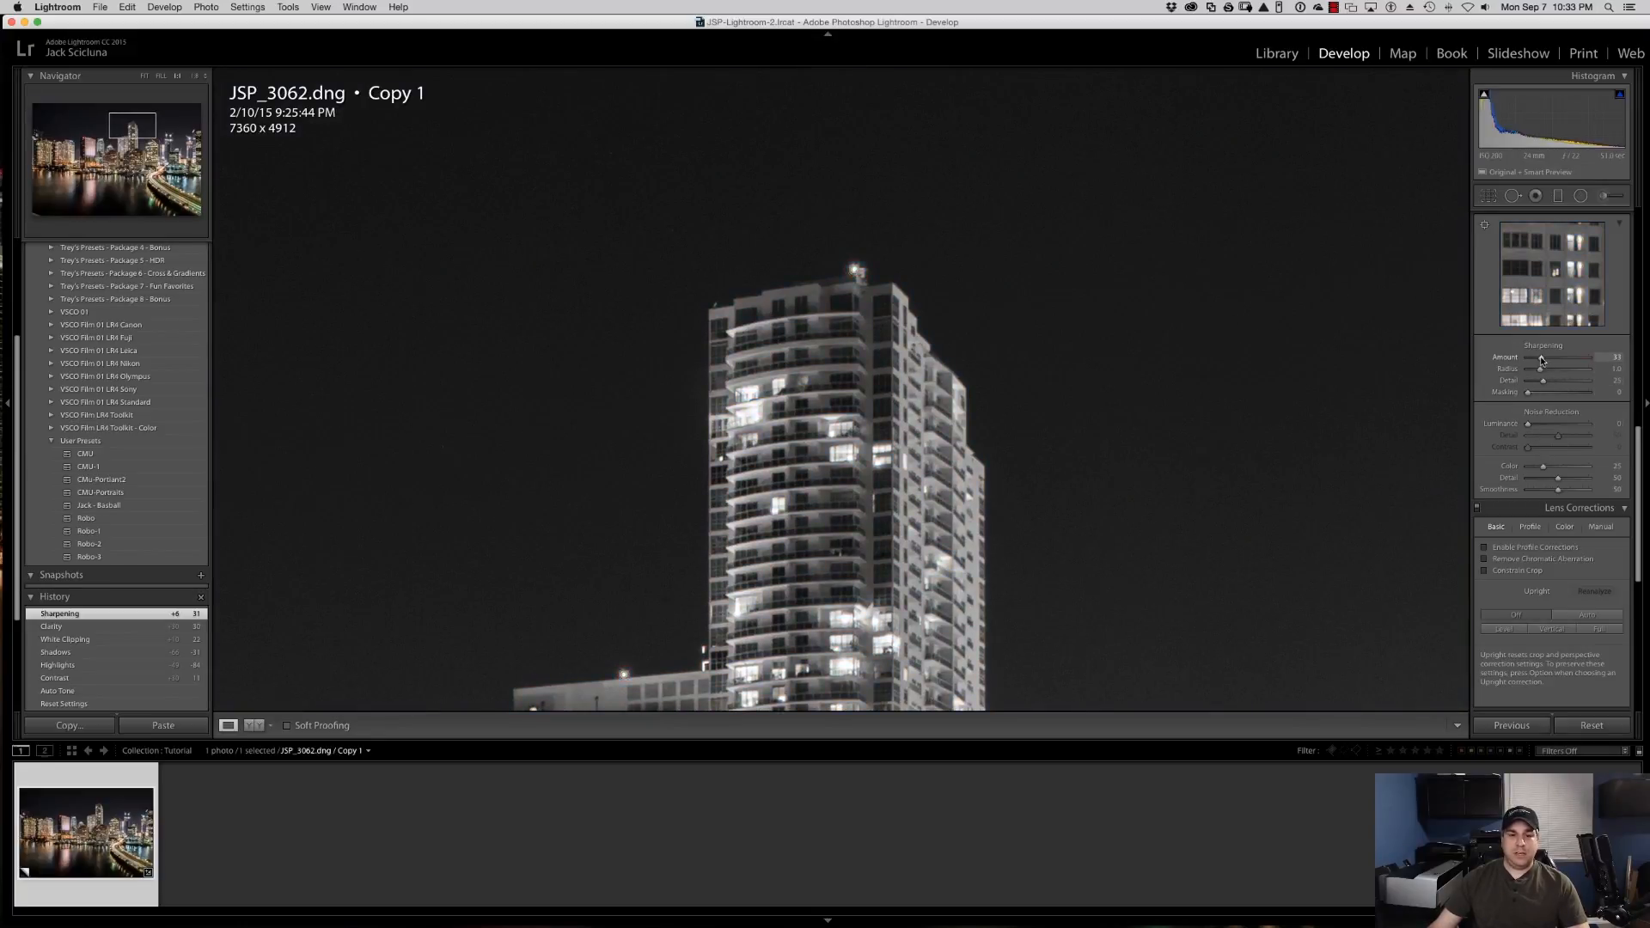
{"action": "left_click_drag", "start_coordinate": [1541, 359], "coordinate": [1582, 360]}
{"action": "key", "text": "alt"}
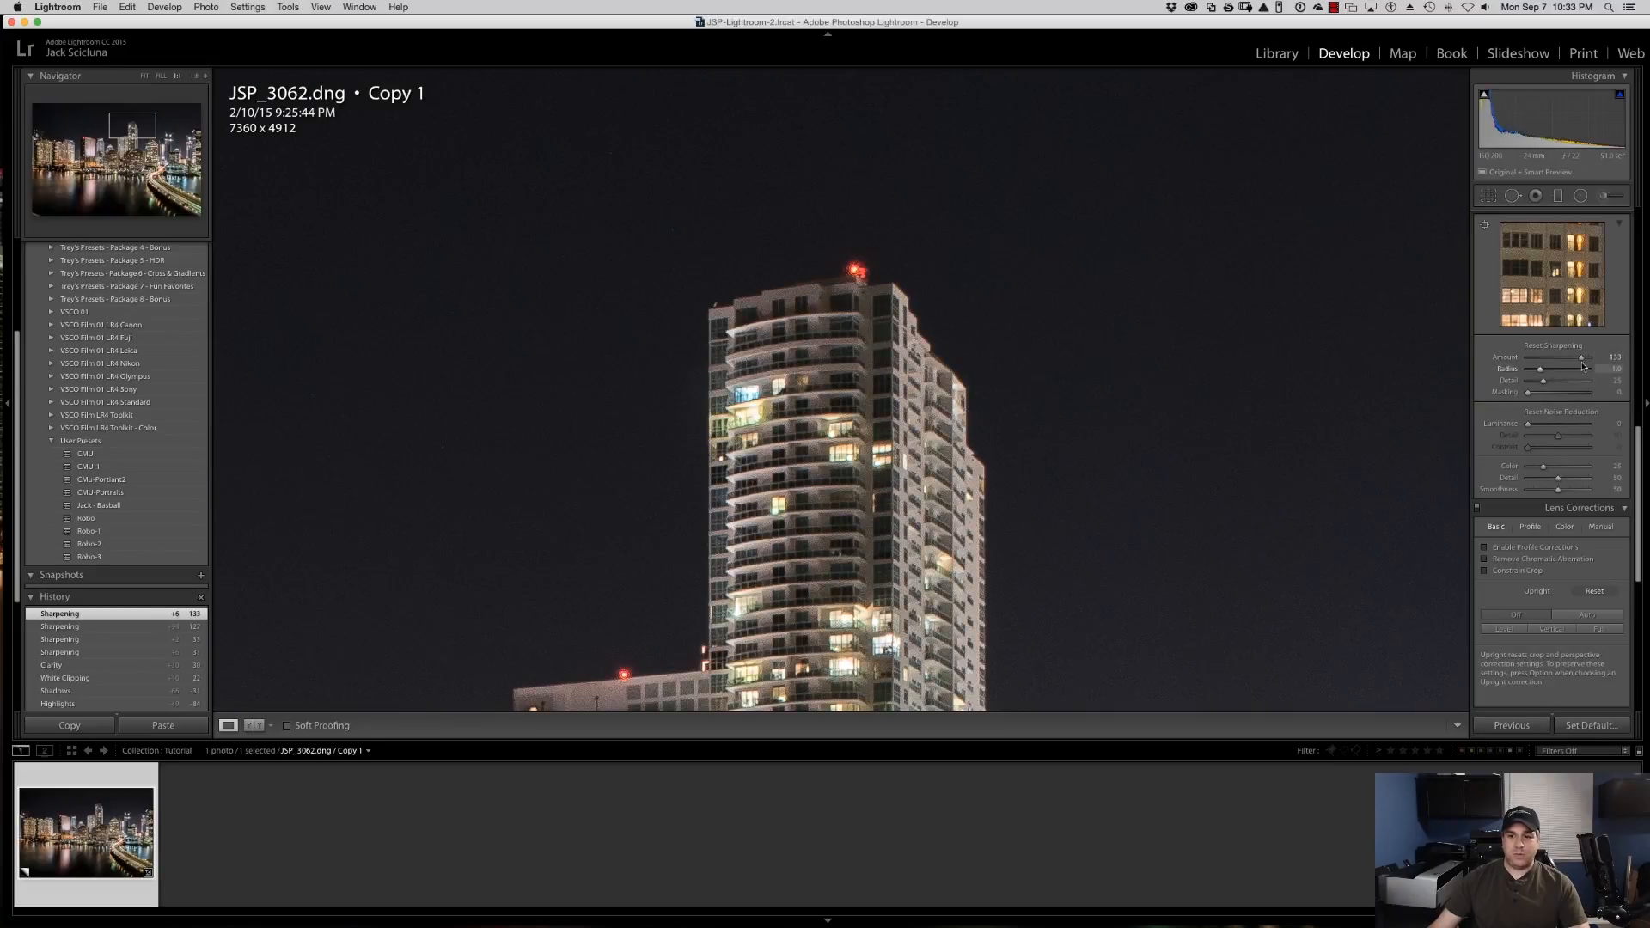
{"action": "left_click_drag", "start_coordinate": [1581, 359], "coordinate": [1557, 358]}
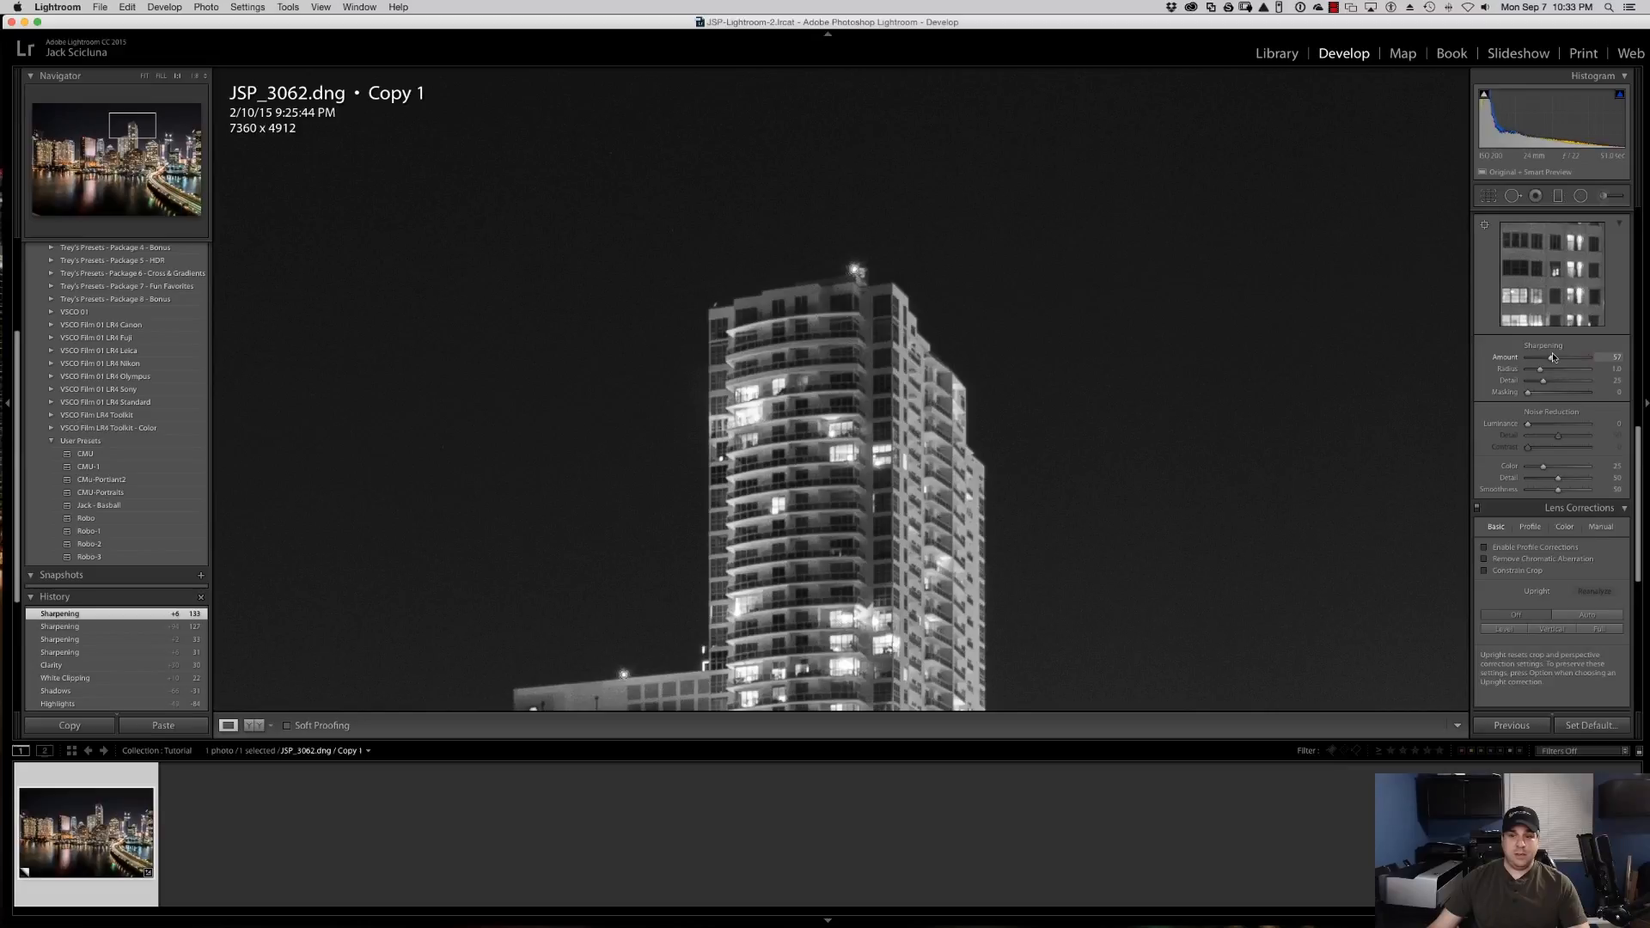
{"action": "left_click_drag", "start_coordinate": [1554, 356], "coordinate": [1555, 356]}
{"action": "left_click", "coordinate": [1009, 435]}
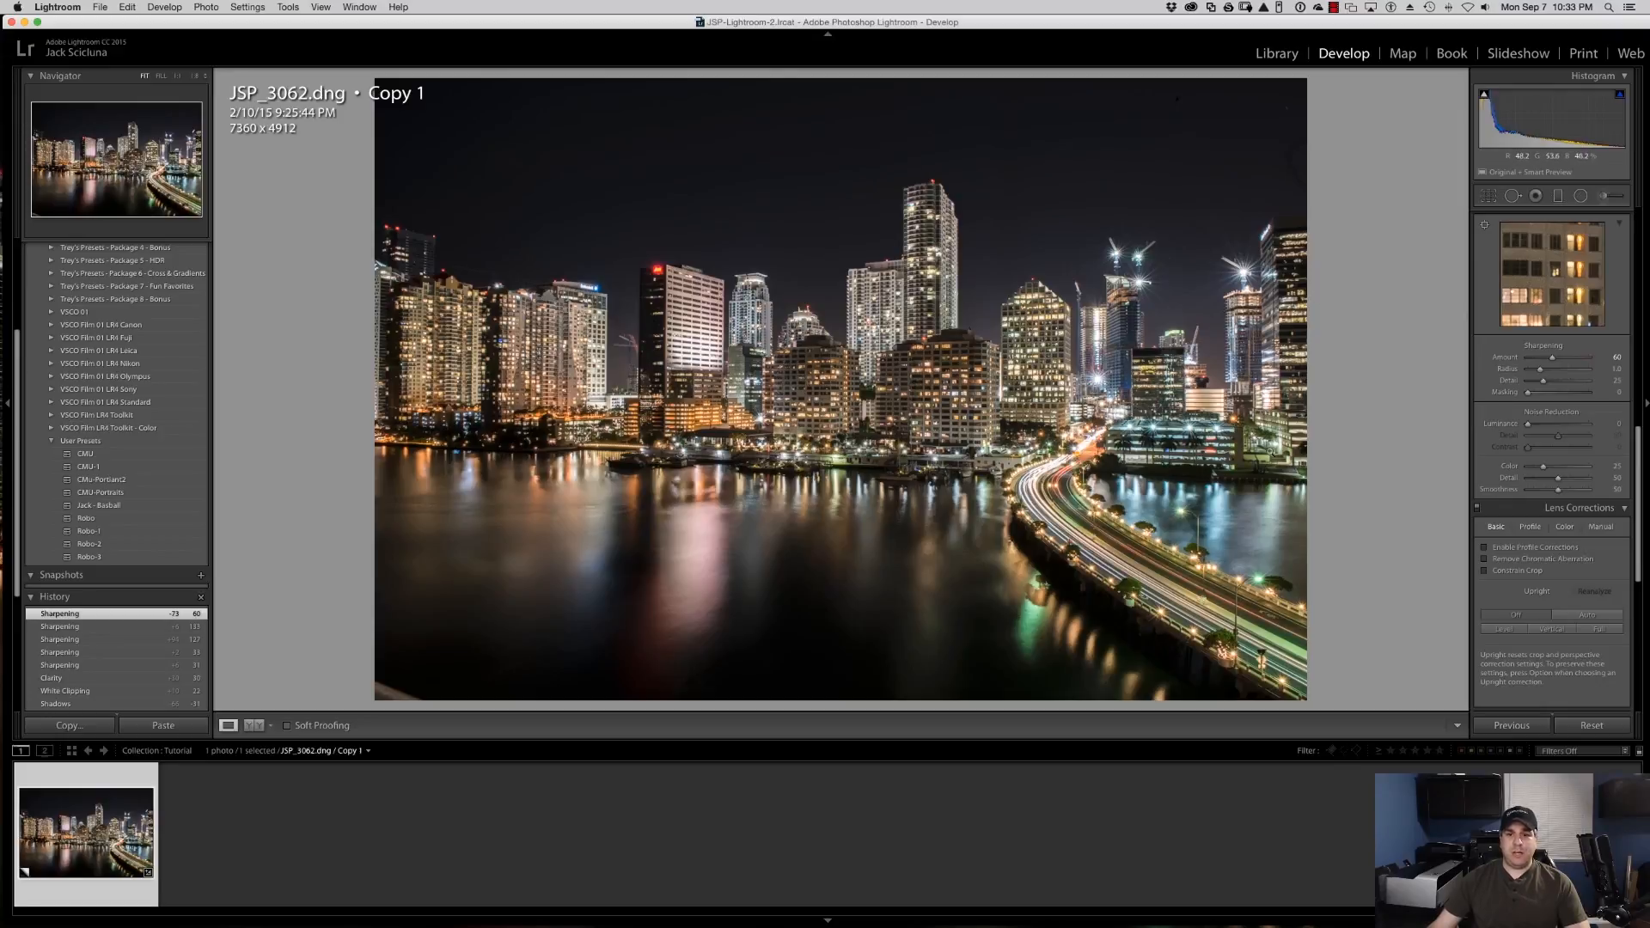
Inspect the sharpened details of the construction cranes and the curved road up close.
{"action": "left_click", "coordinate": [1102, 279]}
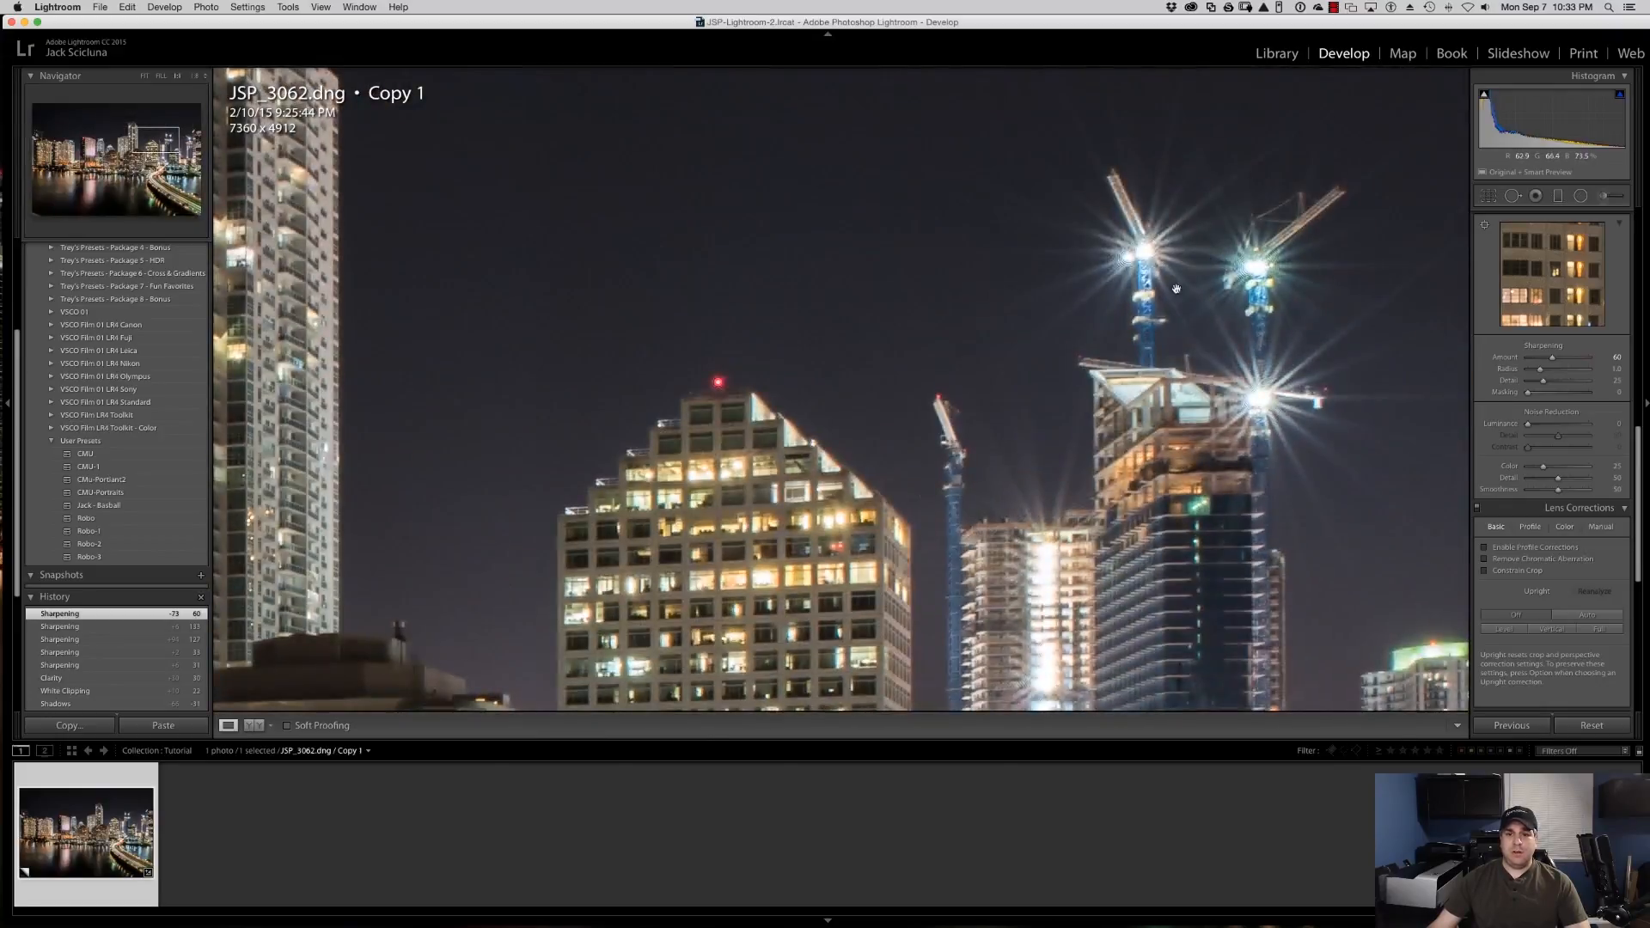
{"action": "left_click", "coordinate": [1136, 235]}
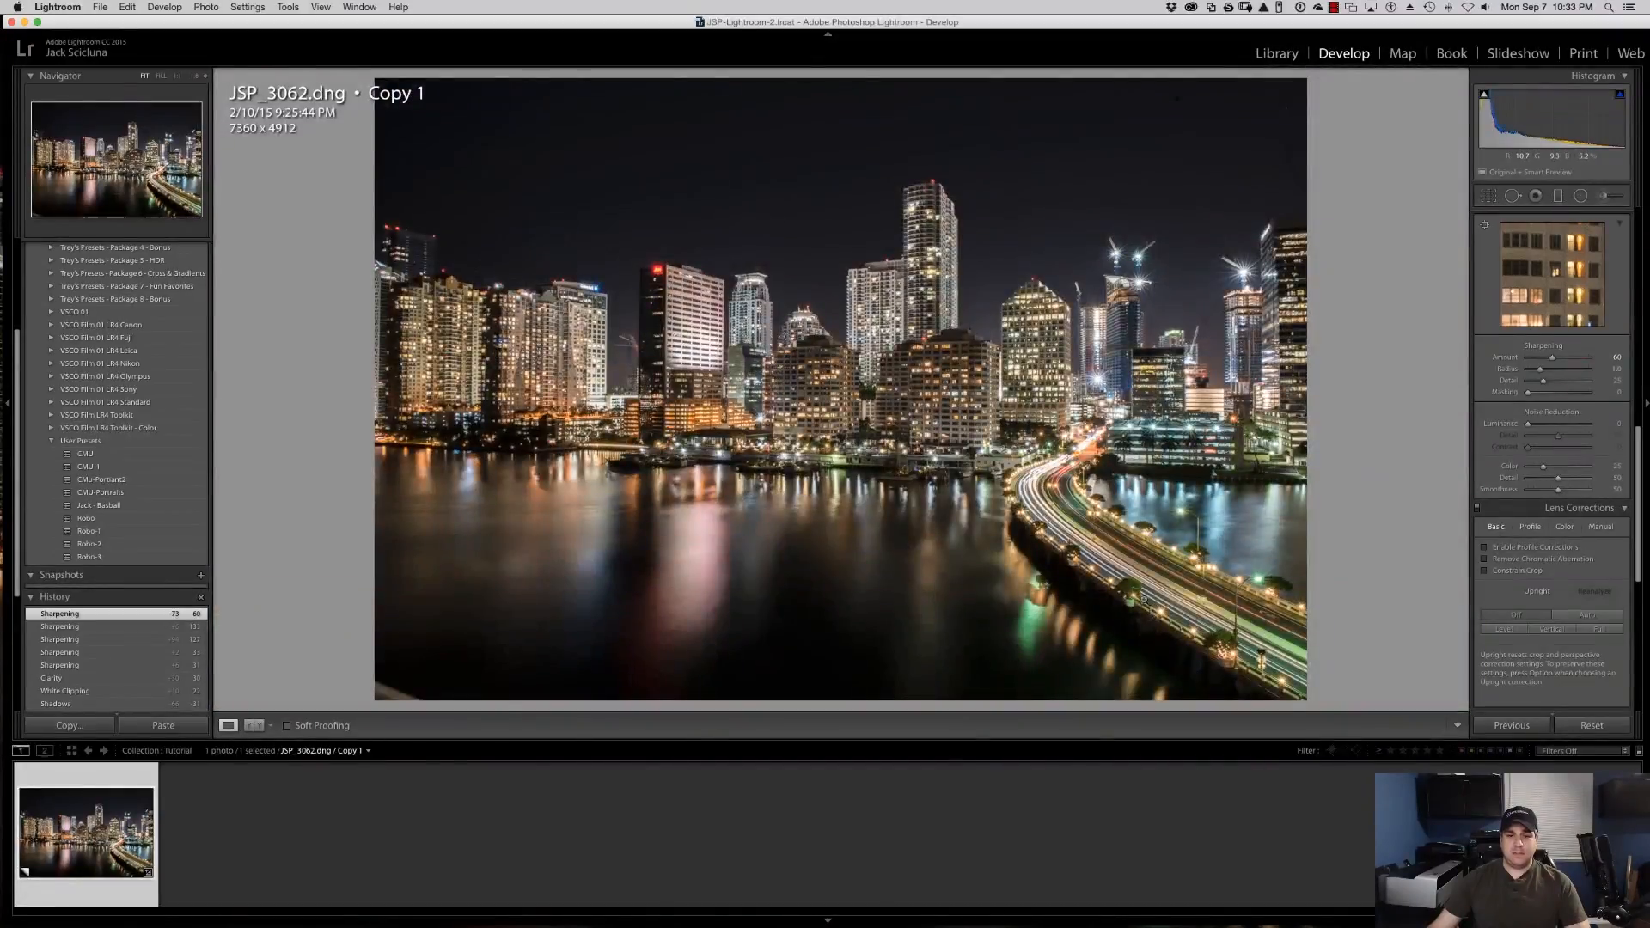
{"action": "left_click", "coordinate": [1120, 573]}
{"action": "left_click_drag", "start_coordinate": [1009, 375], "coordinate": [1114, 581]}
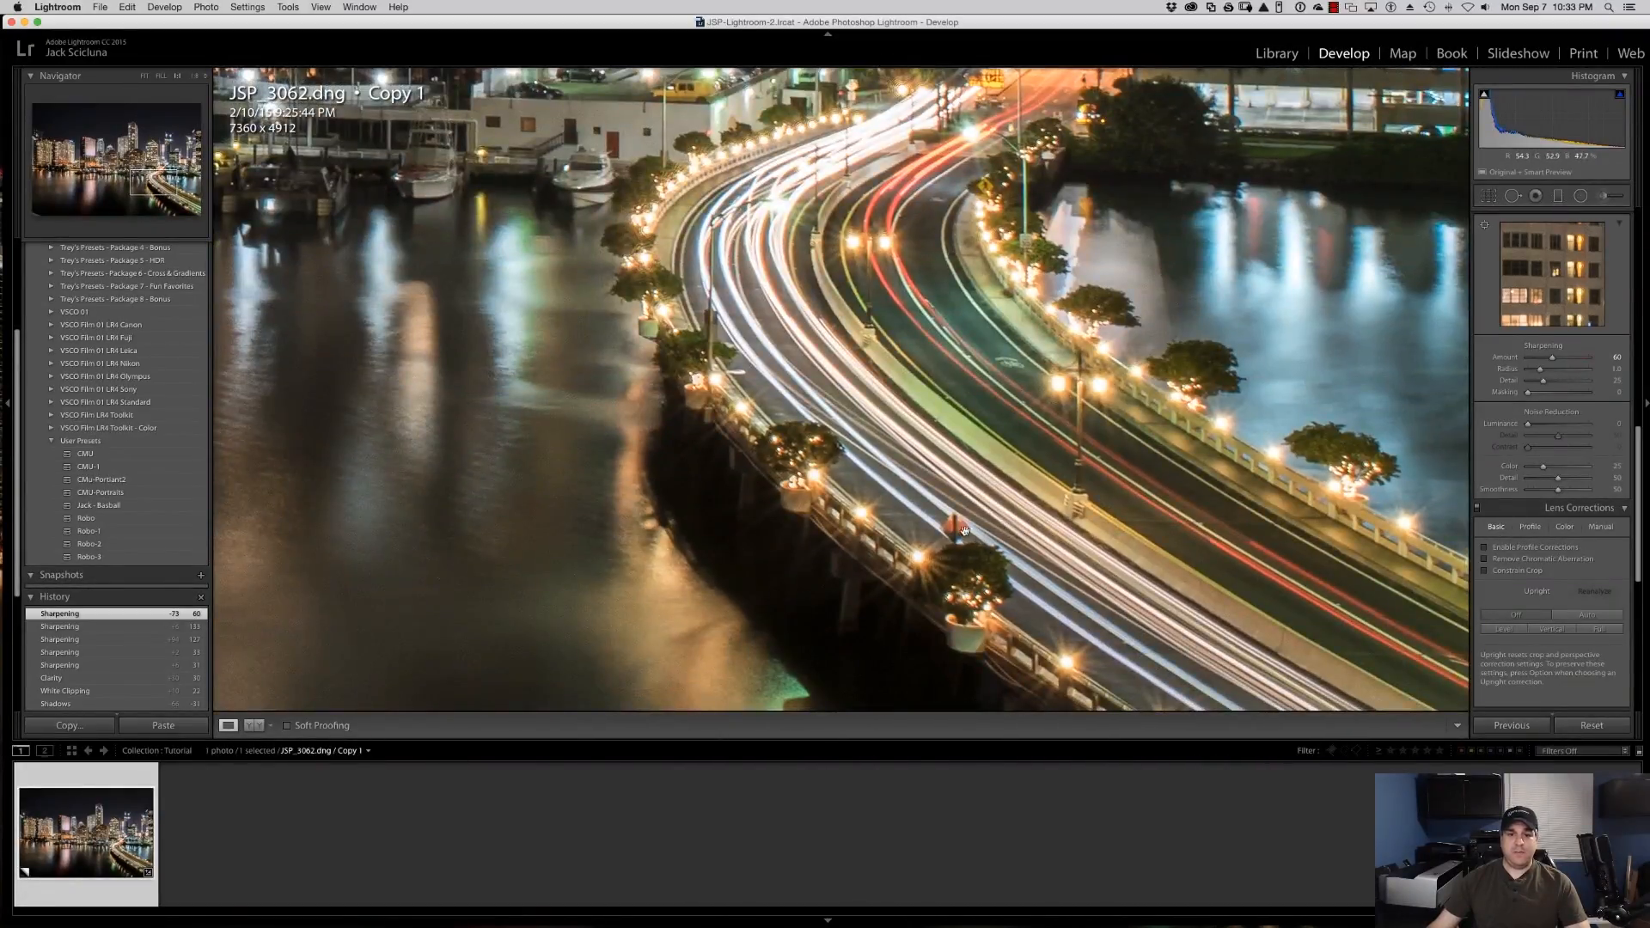
{"action": "left_click", "coordinate": [852, 201]}
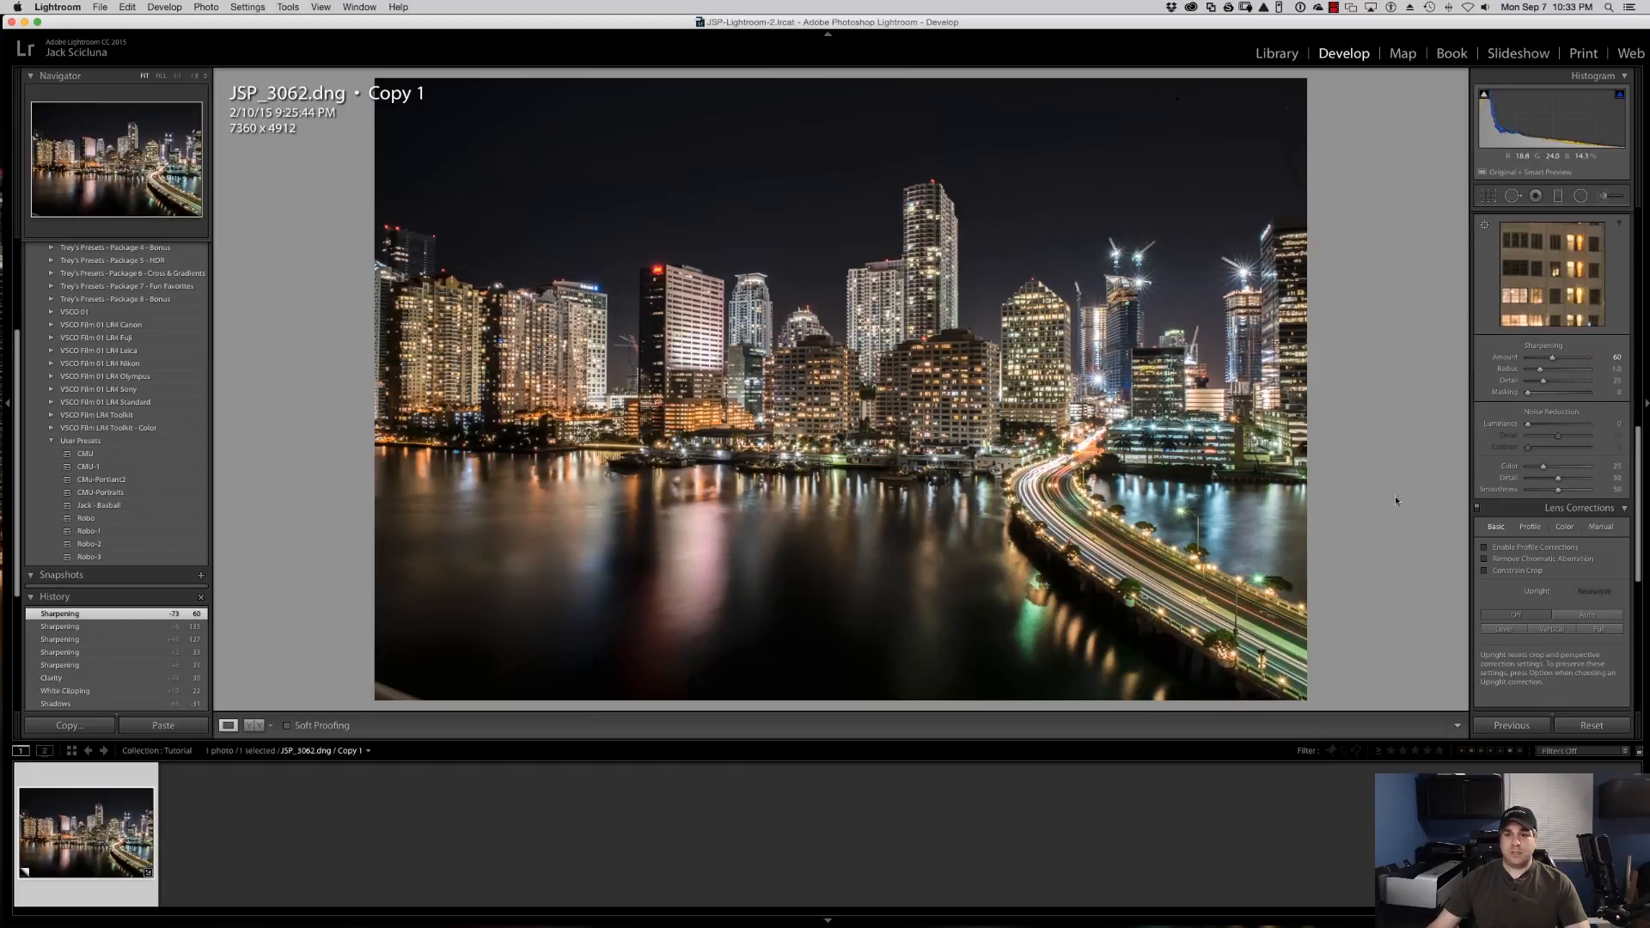
Enable lens profile corrections and the removal of chromatic aberration.
{"action": "scroll", "coordinate": [1521, 546], "scroll_direction": "down", "scroll_amount": 3}
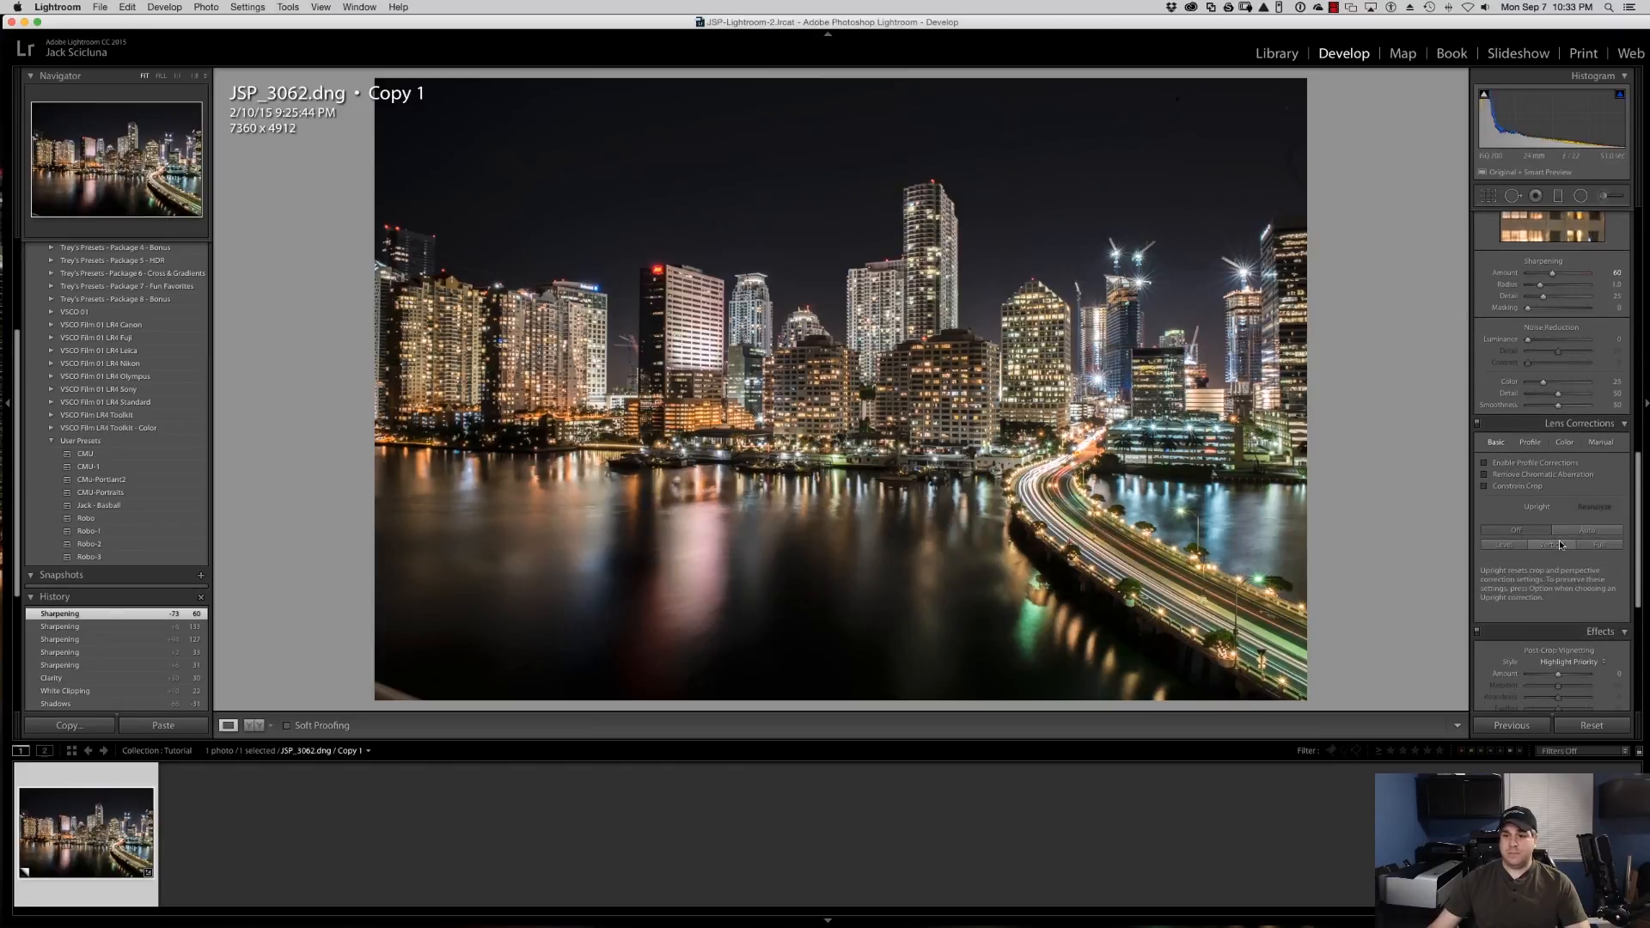
{"action": "left_click", "coordinate": [1508, 463]}
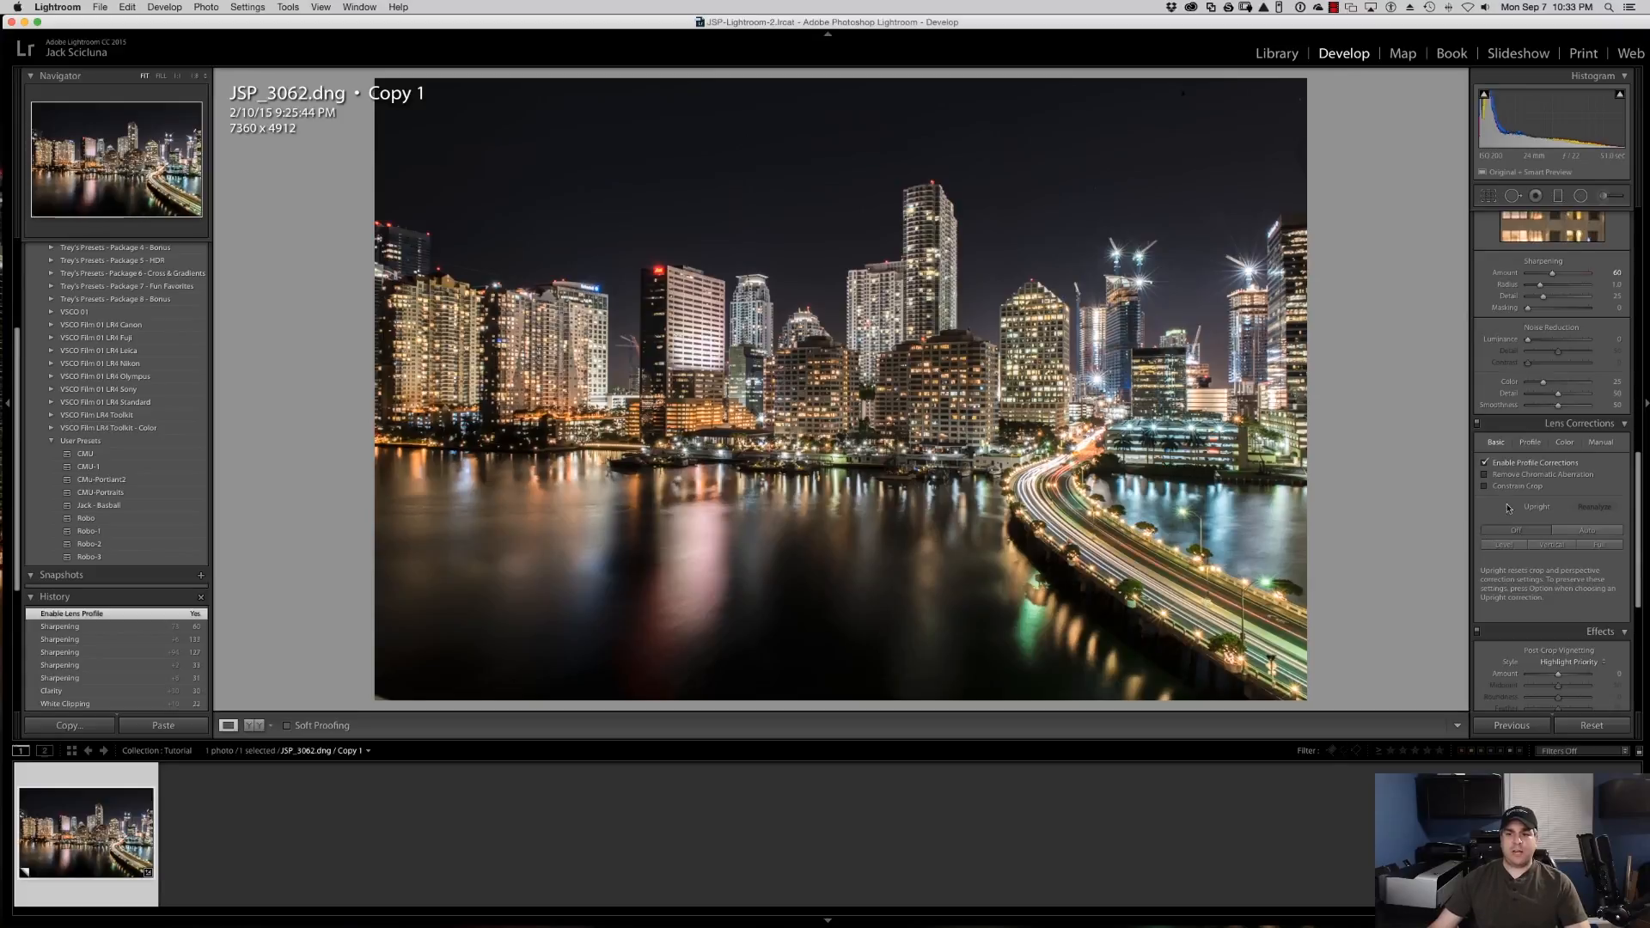
{"action": "left_click", "coordinate": [1512, 479]}
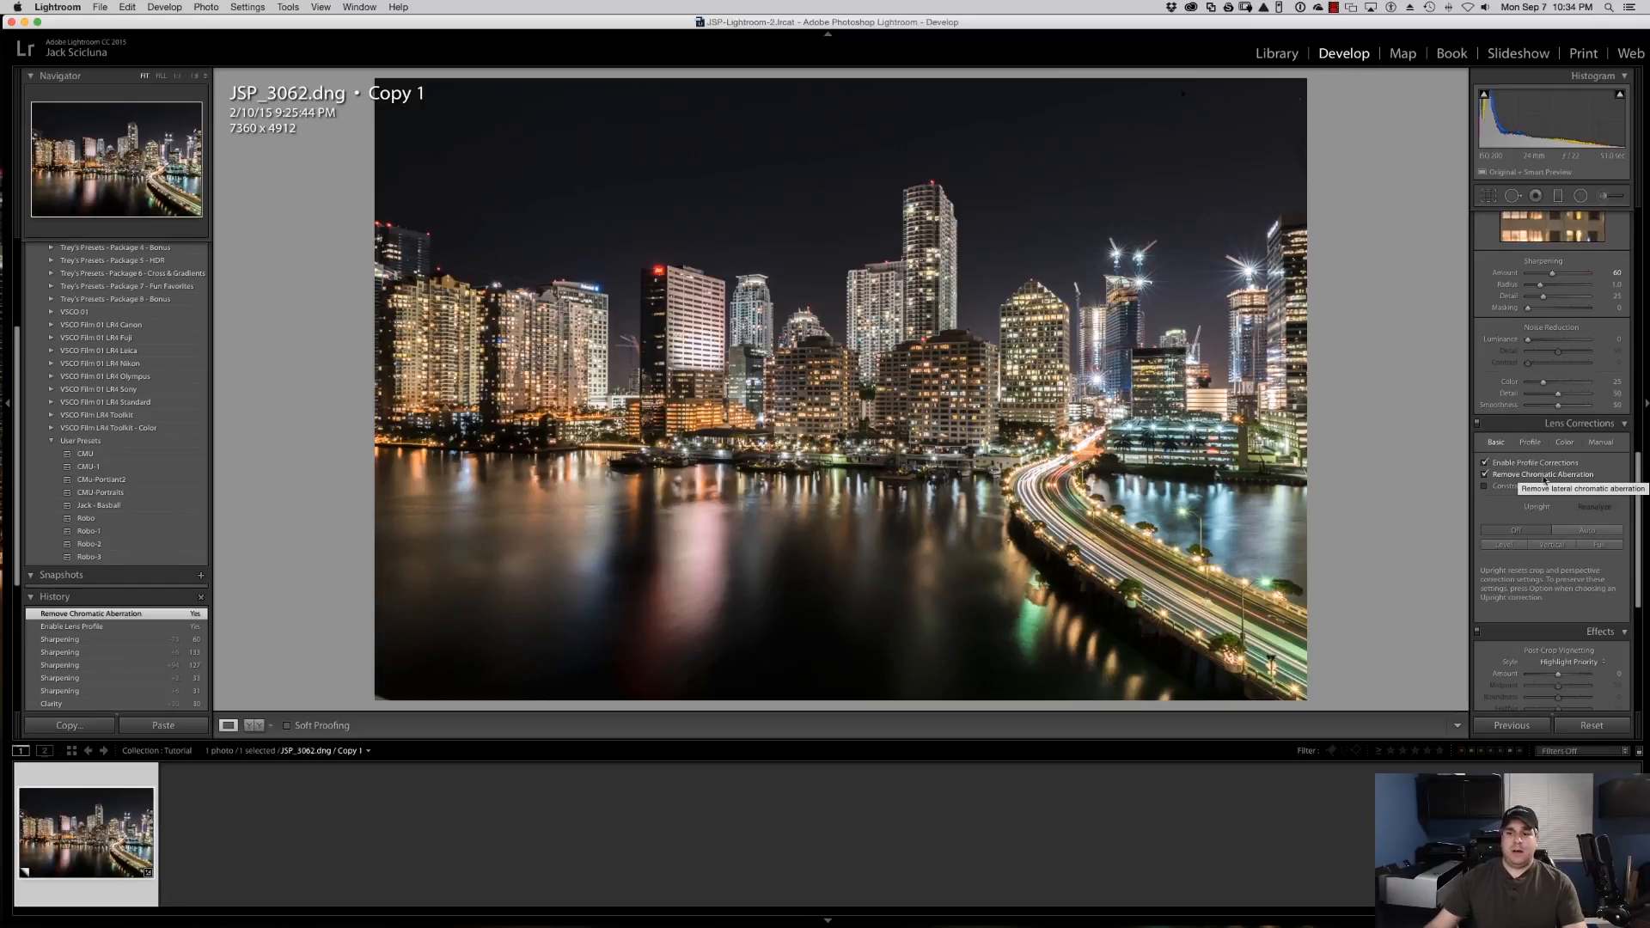
Correct the buildings' perspective with the Vertical Upright mode.
{"action": "left_click", "coordinate": [1562, 548]}
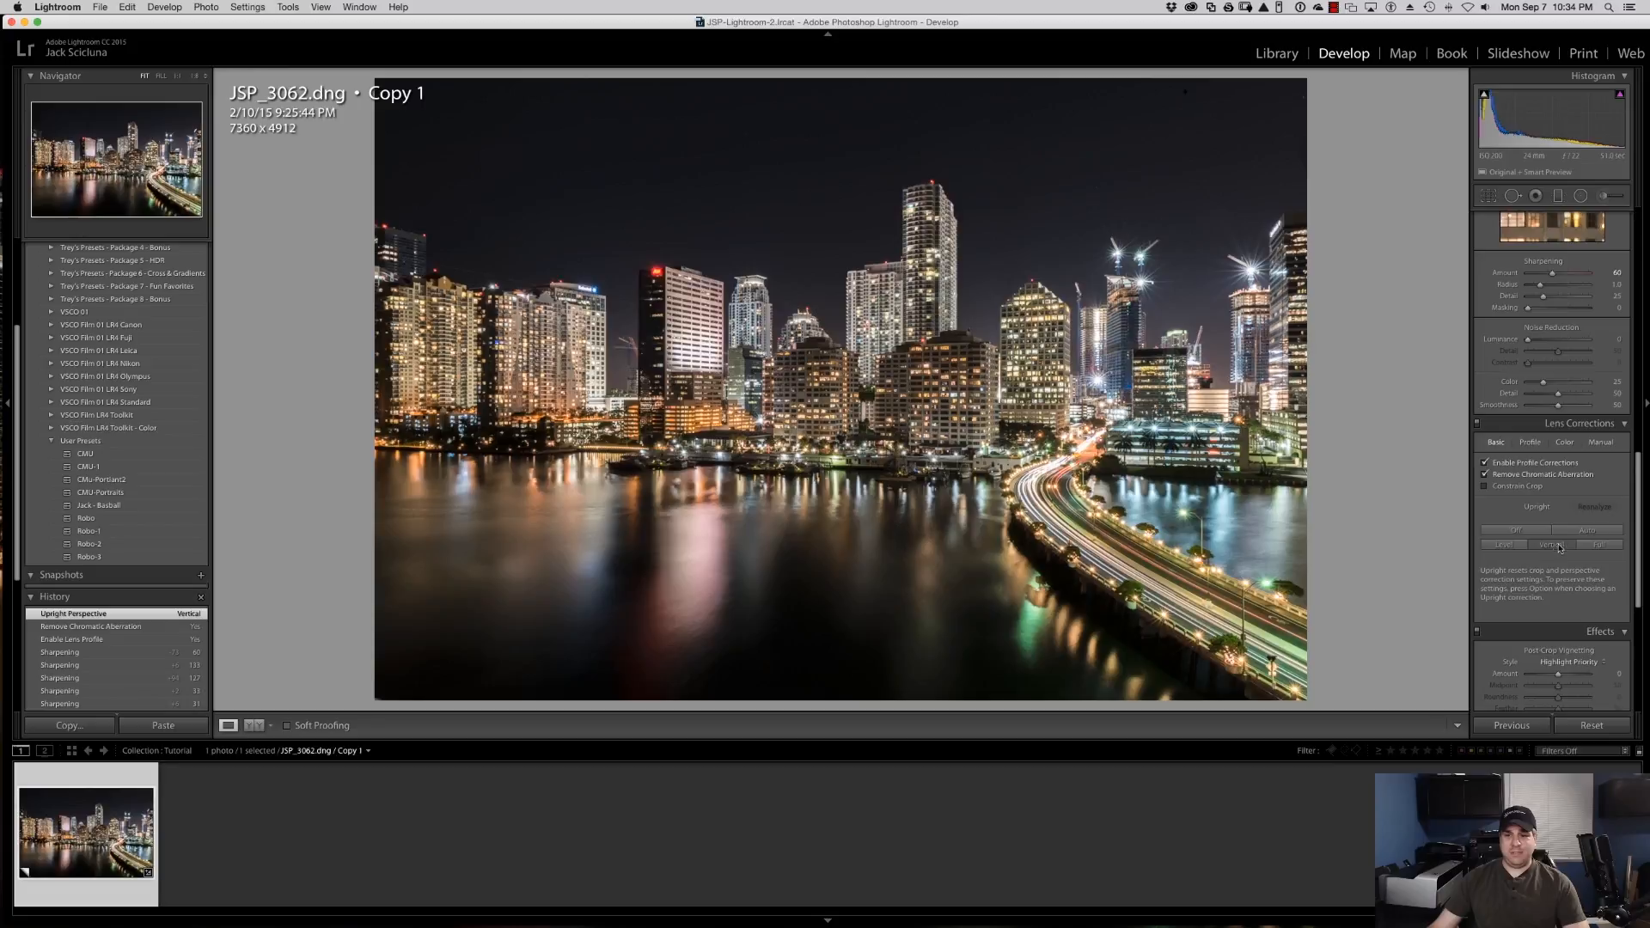
{"action": "scroll", "coordinate": [1554, 554], "scroll_direction": "up", "scroll_amount": 5}
{"action": "scroll", "coordinate": [1551, 578], "scroll_direction": "down", "scroll_amount": 5}
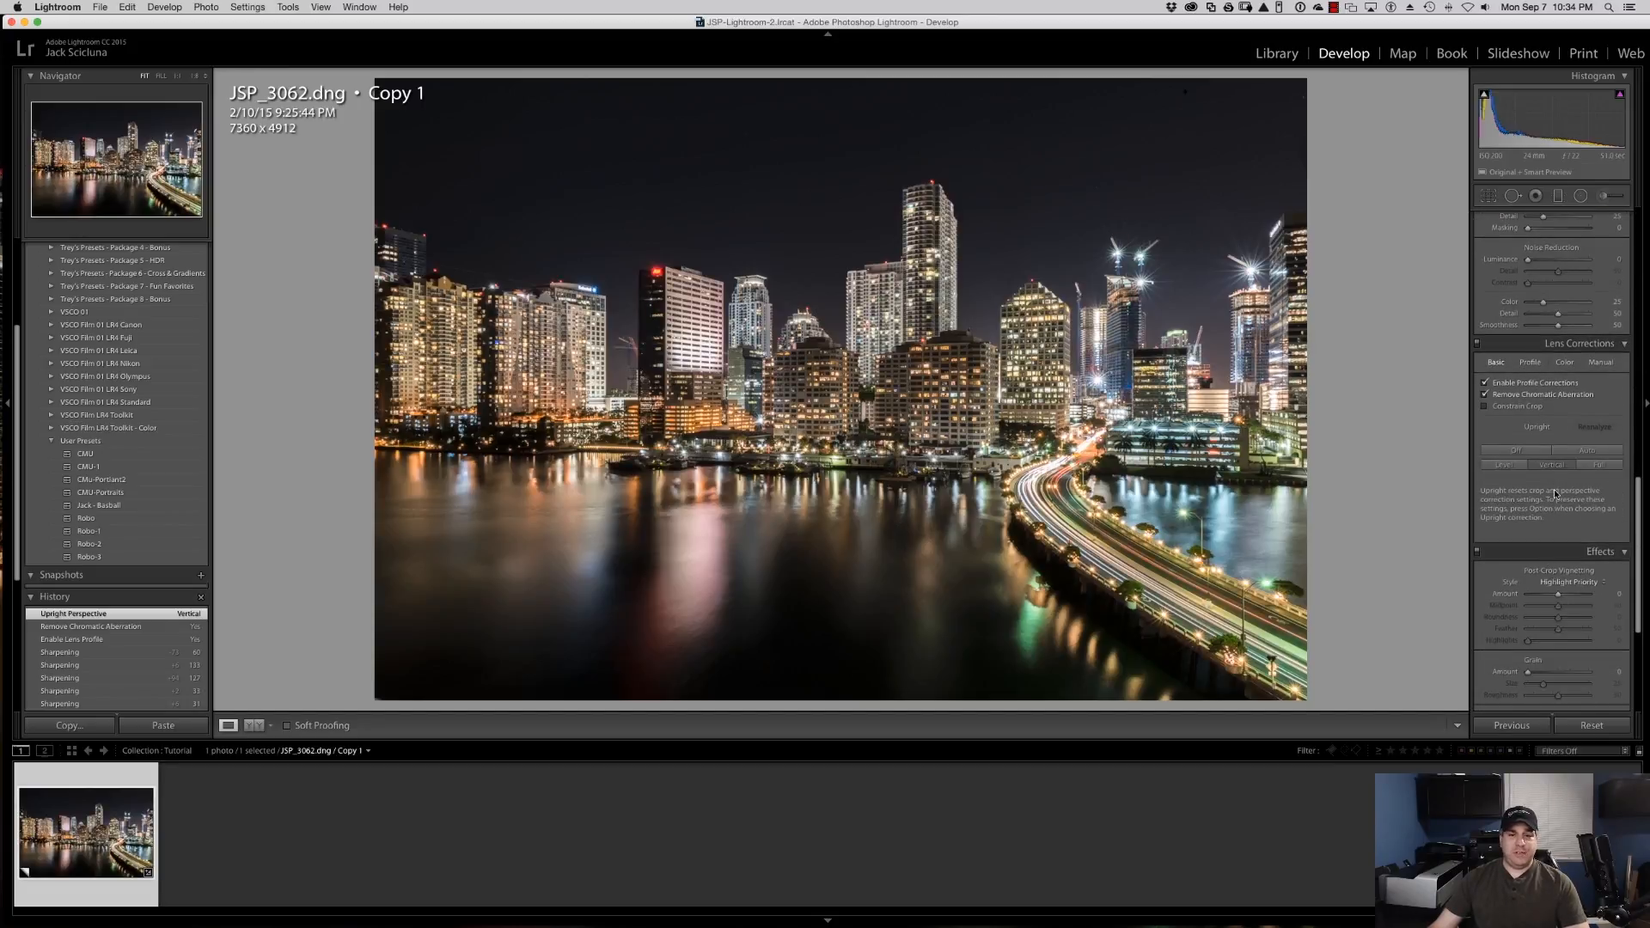
Cool the white balance slightly by setting the temperature to 3,577.
{"action": "scroll", "coordinate": [1554, 488], "scroll_direction": "up", "scroll_amount": 5}
{"action": "scroll", "coordinate": [1552, 502], "scroll_direction": "up", "scroll_amount": 5}
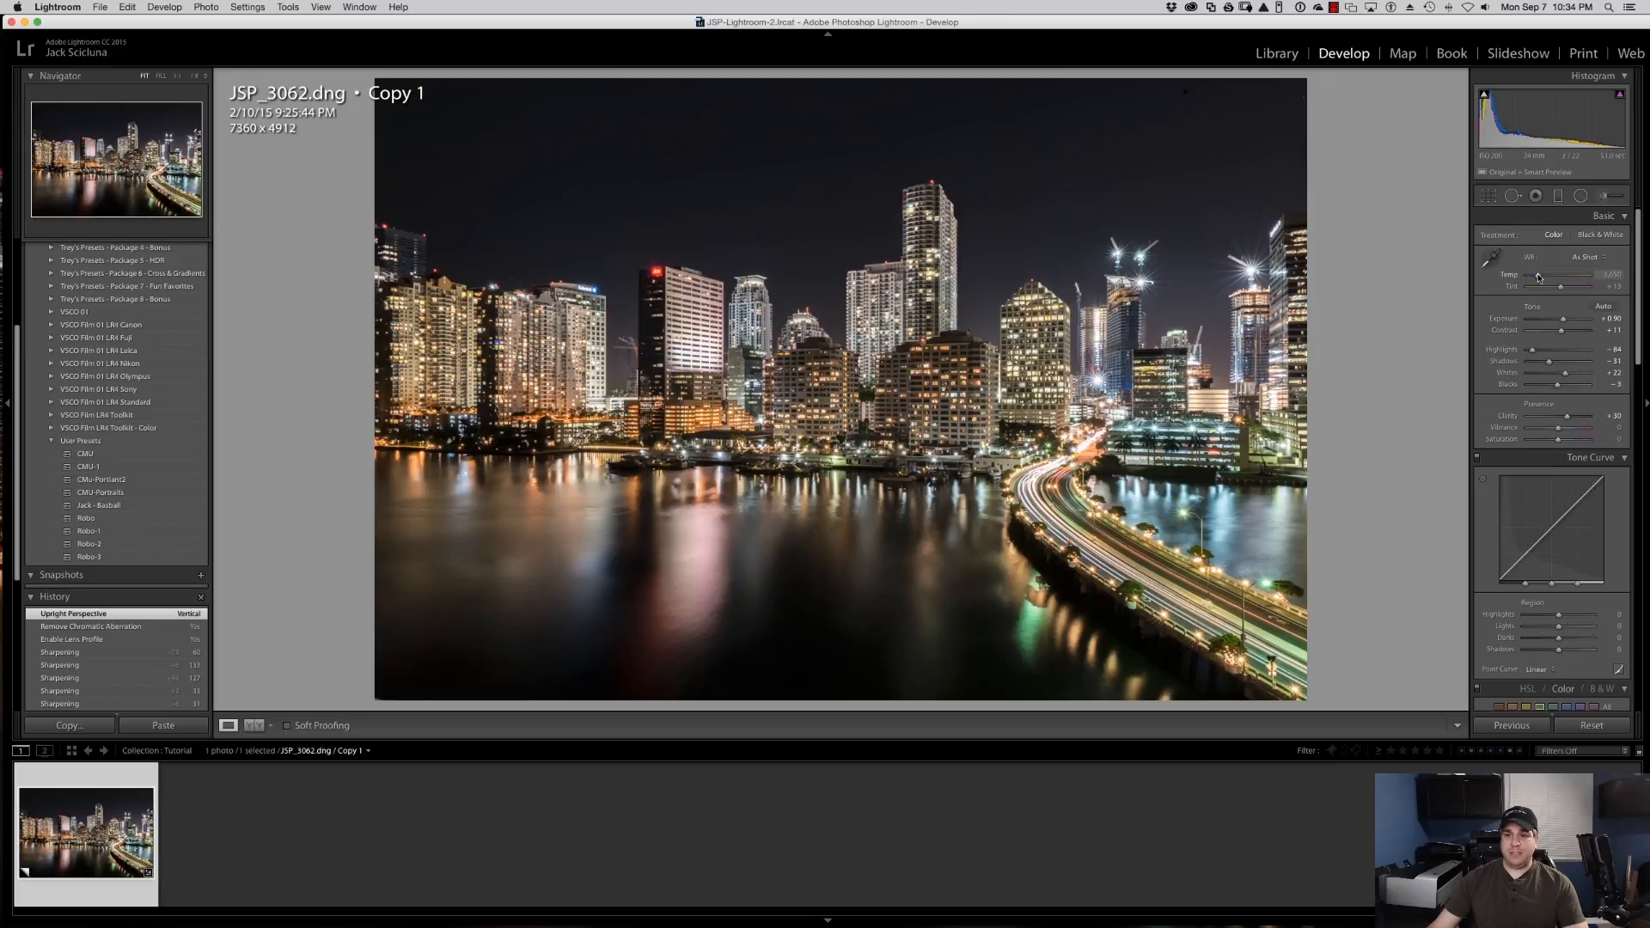
{"action": "left_click_drag", "start_coordinate": [1540, 279], "coordinate": [1537, 277]}
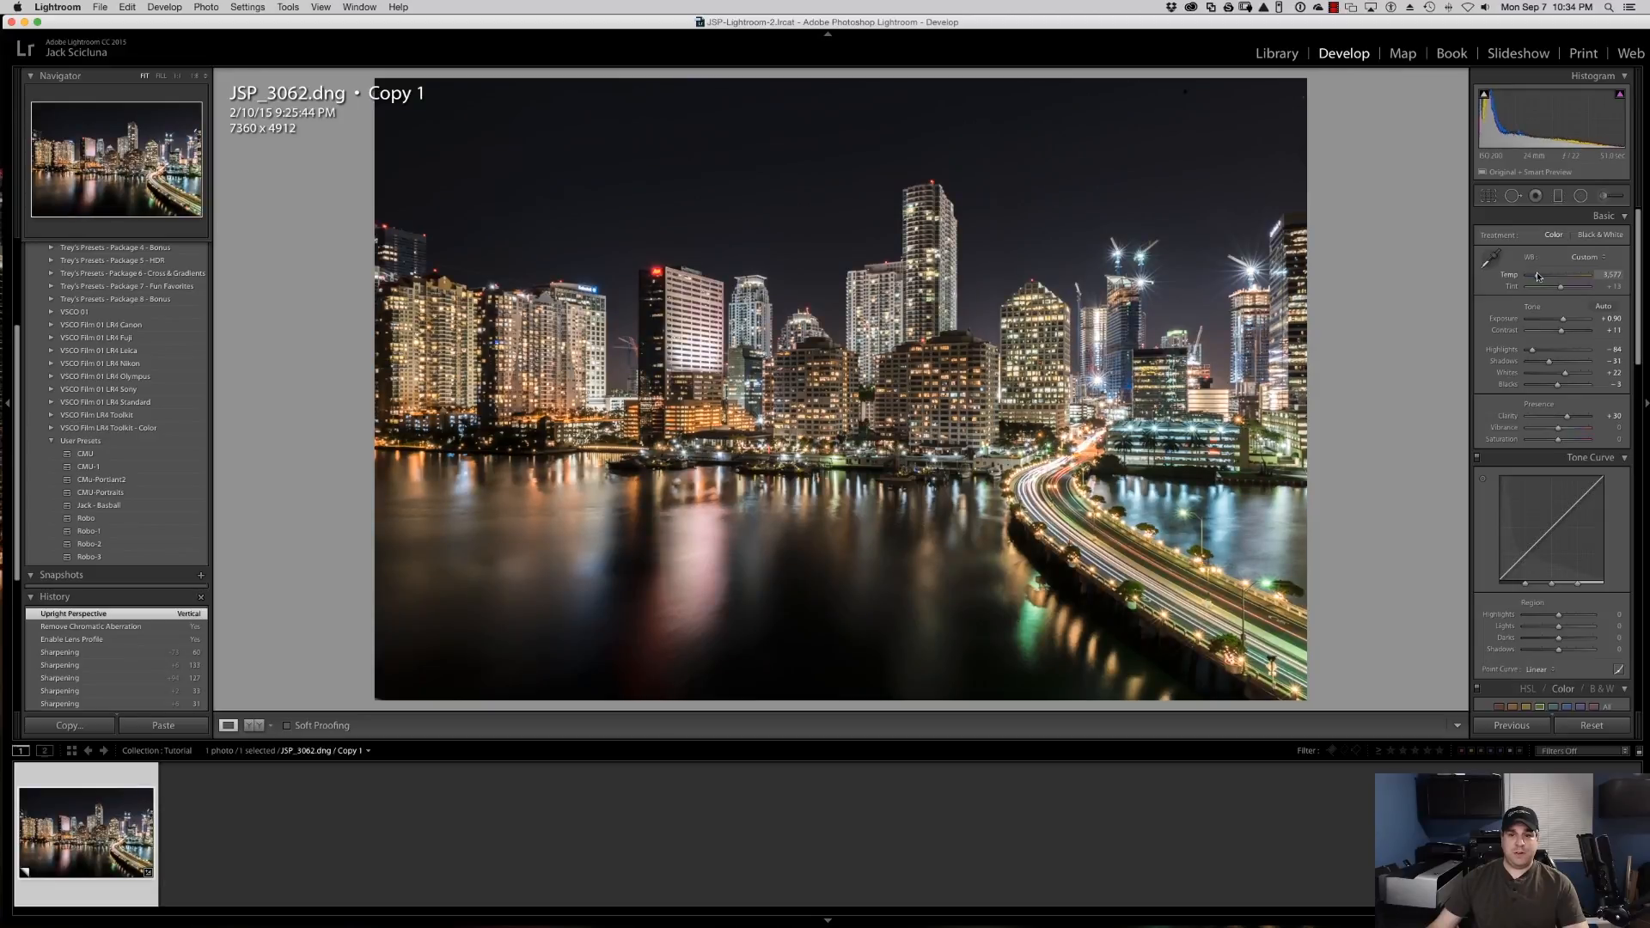
{"action": "left_click_drag", "start_coordinate": [1538, 276], "coordinate": [1538, 277]}
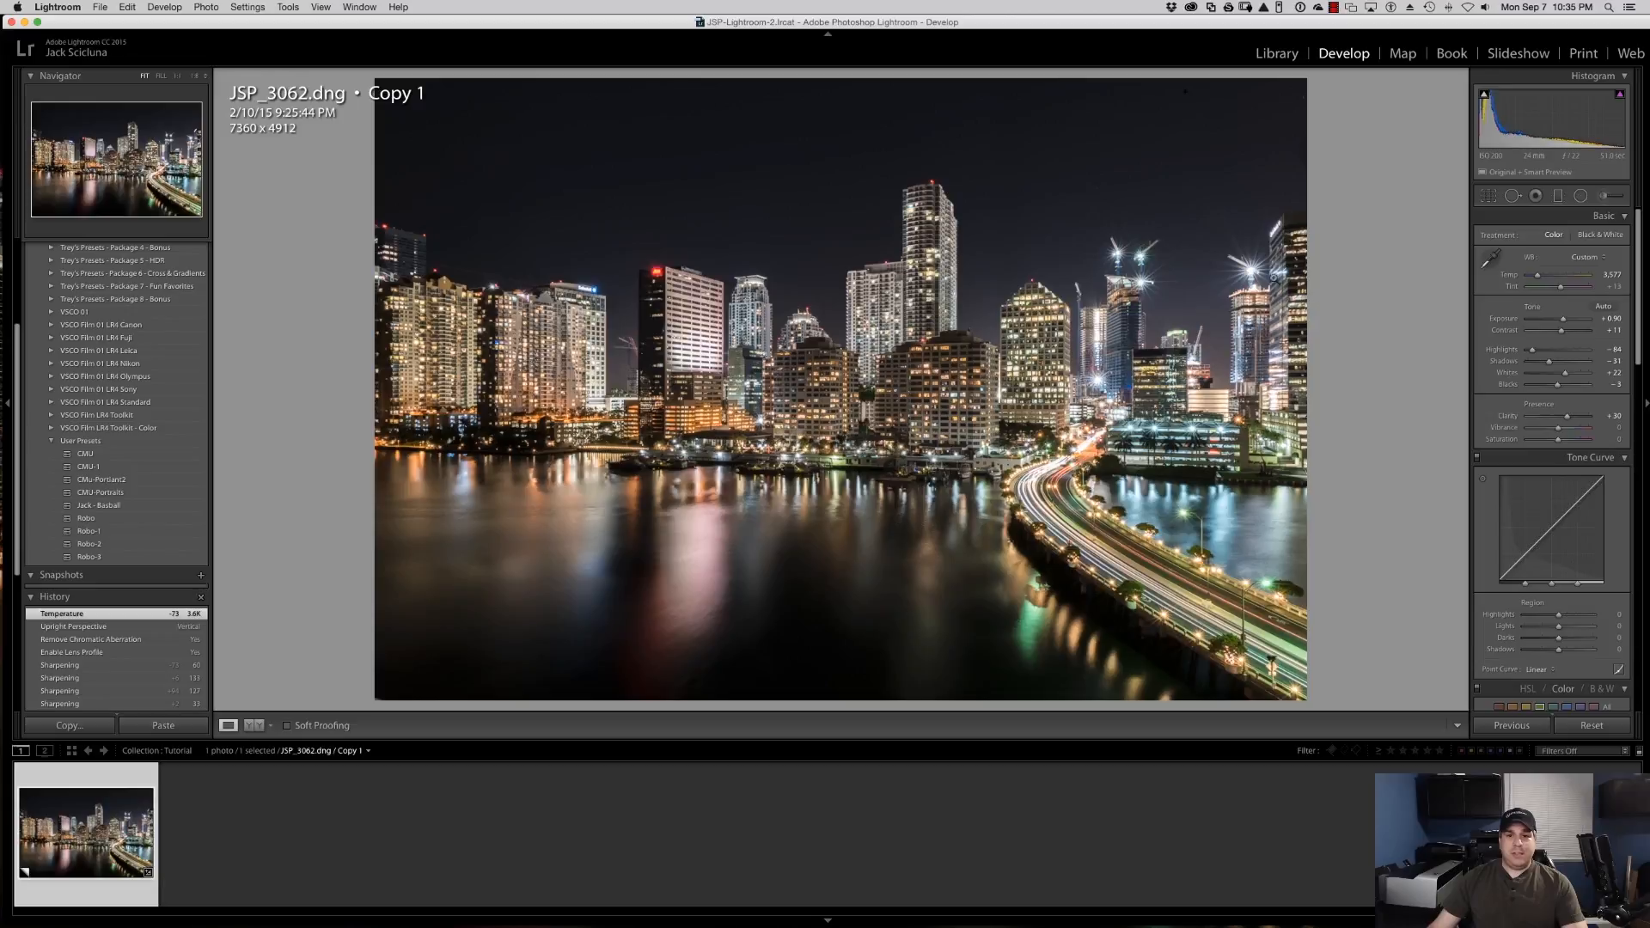
Remove the two dark dust spots in the upper sky with Spot Removal in Heal mode, using a smaller brush.
{"action": "left_click_drag", "start_coordinate": [1132, 183], "coordinate": [1047, 478]}
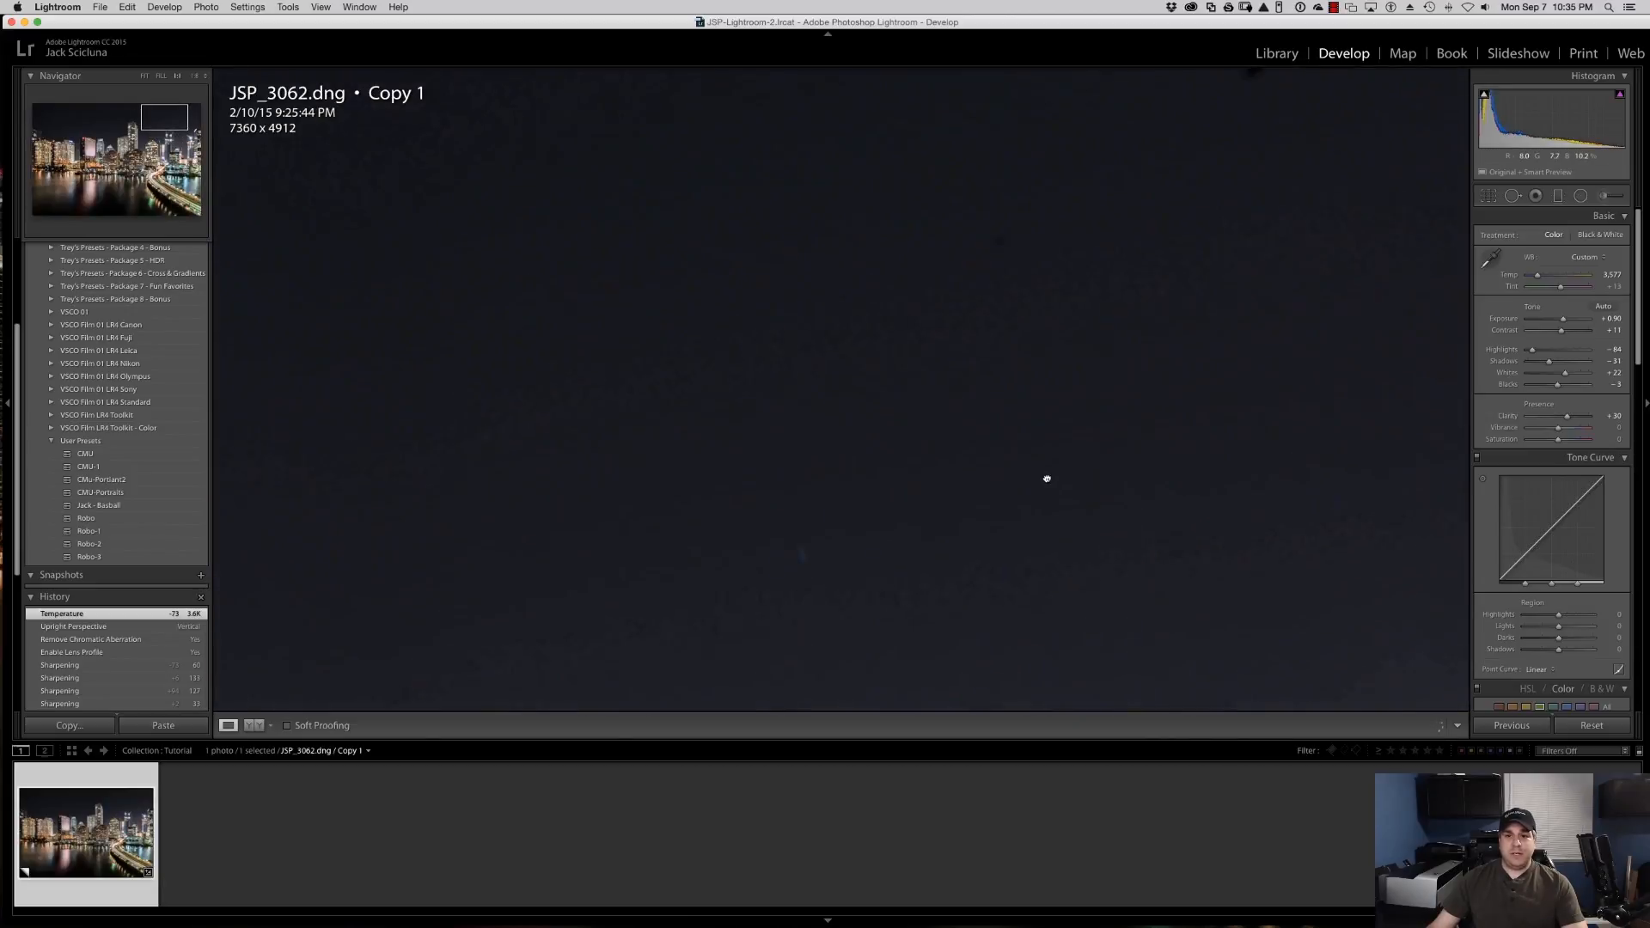
{"action": "left_click_drag", "start_coordinate": [1040, 315], "coordinate": [984, 297]}
{"action": "left_click_drag", "start_coordinate": [1141, 245], "coordinate": [1101, 269]}
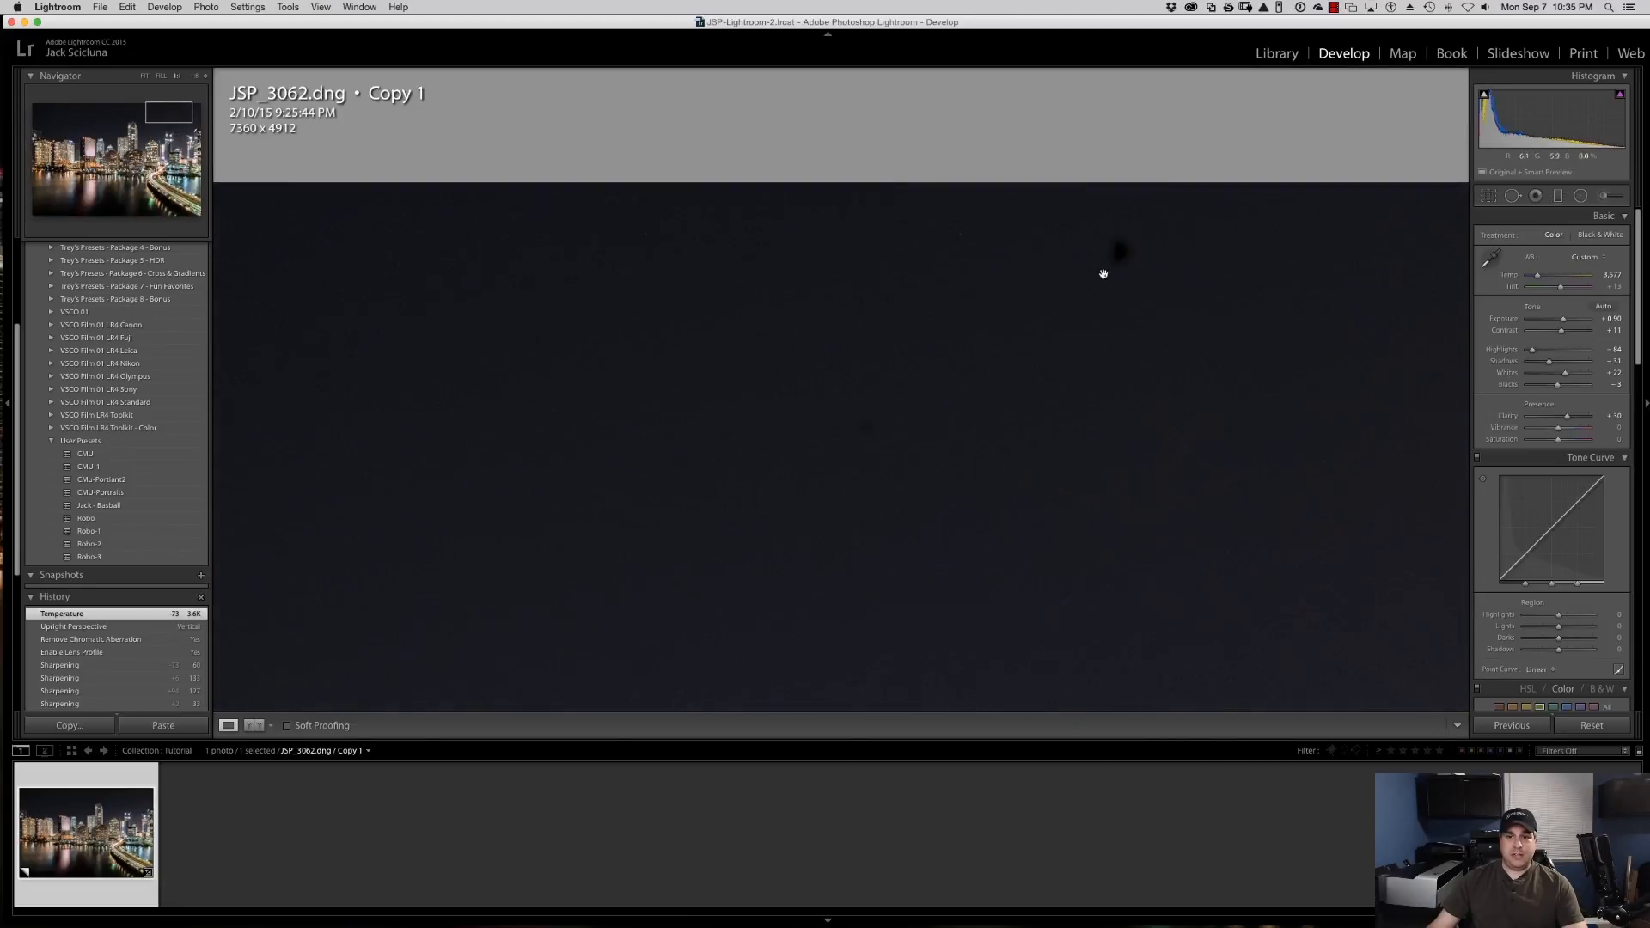
{"action": "left_click_drag", "start_coordinate": [1109, 358], "coordinate": [961, 295]}
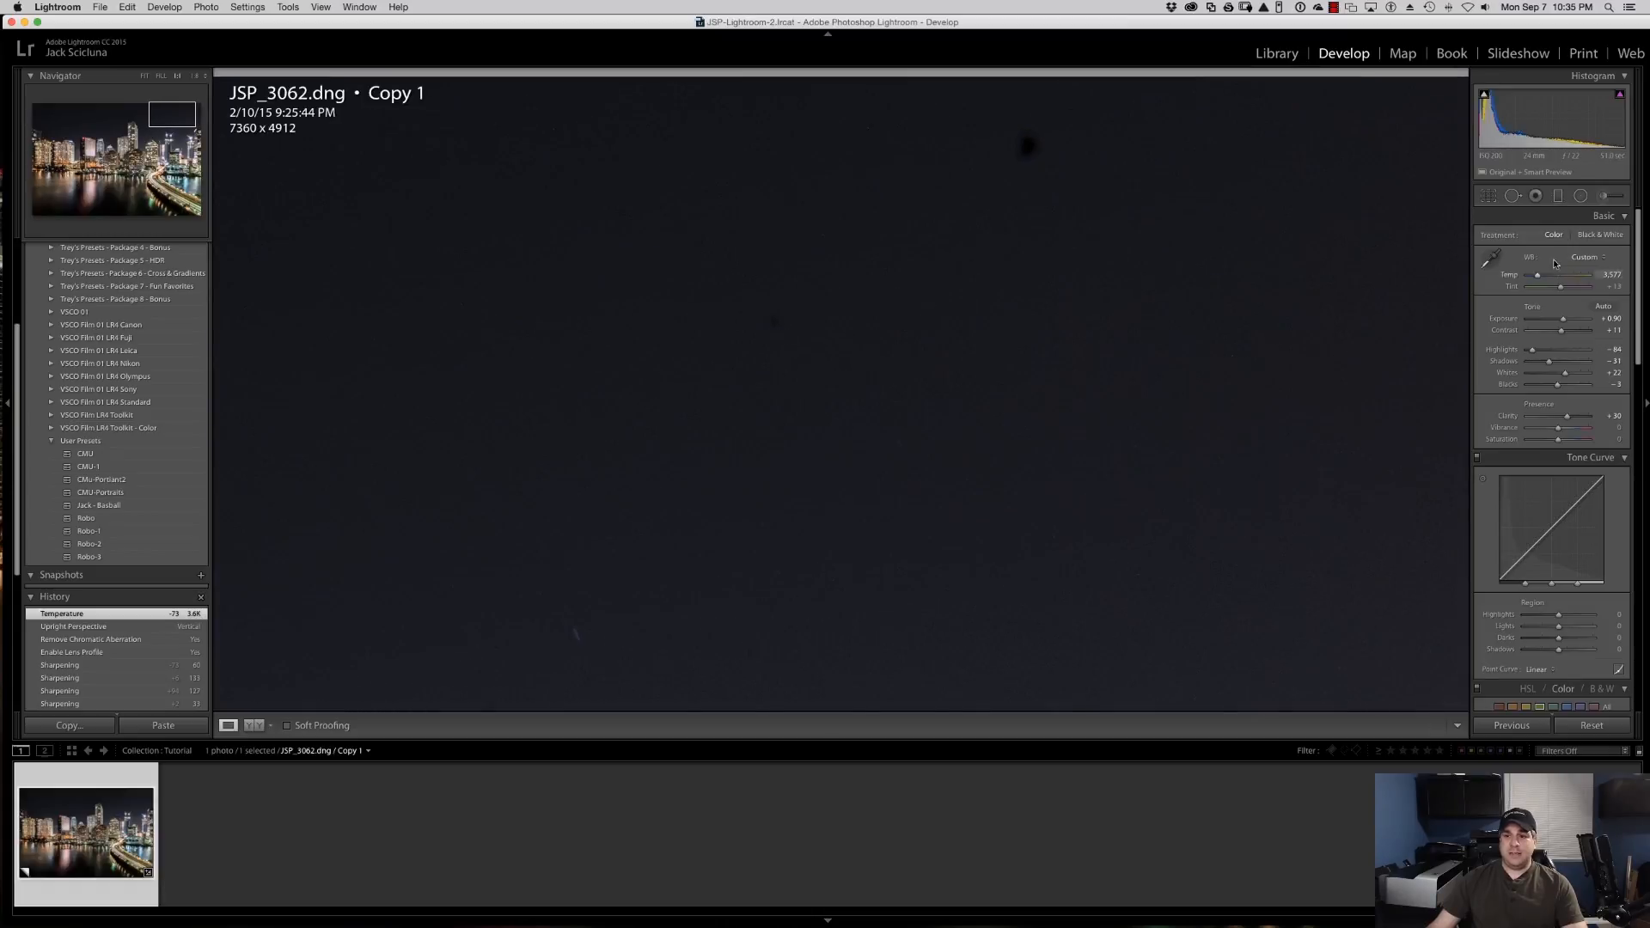
{"action": "left_click", "coordinate": [1513, 196]}
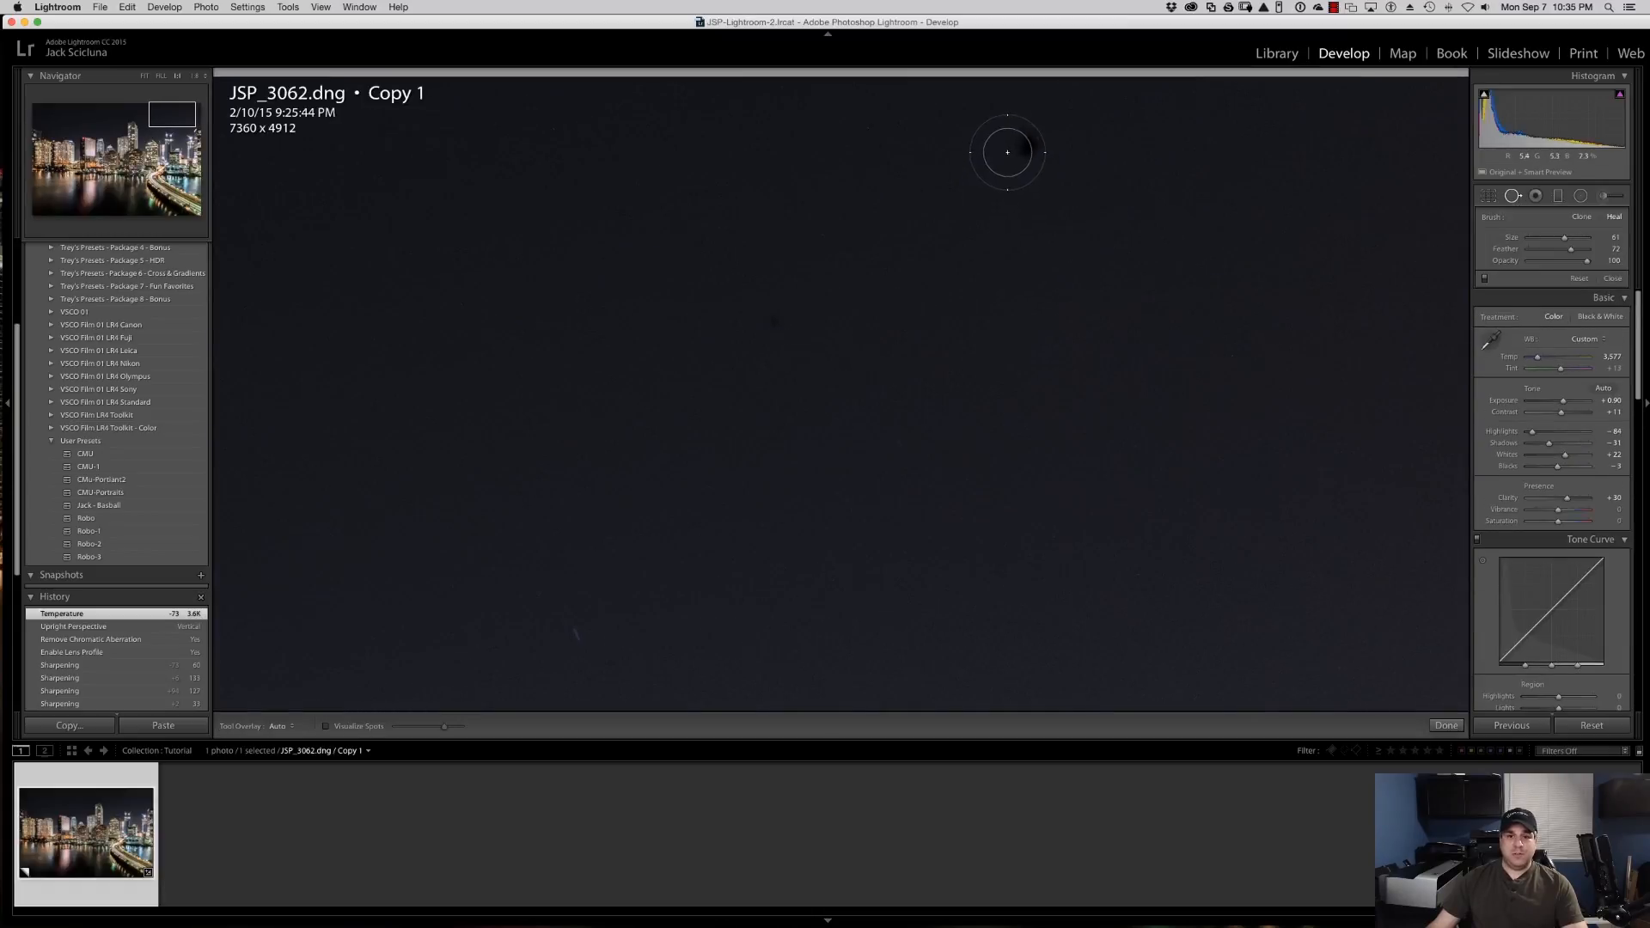
{"action": "left_click", "coordinate": [1510, 198]}
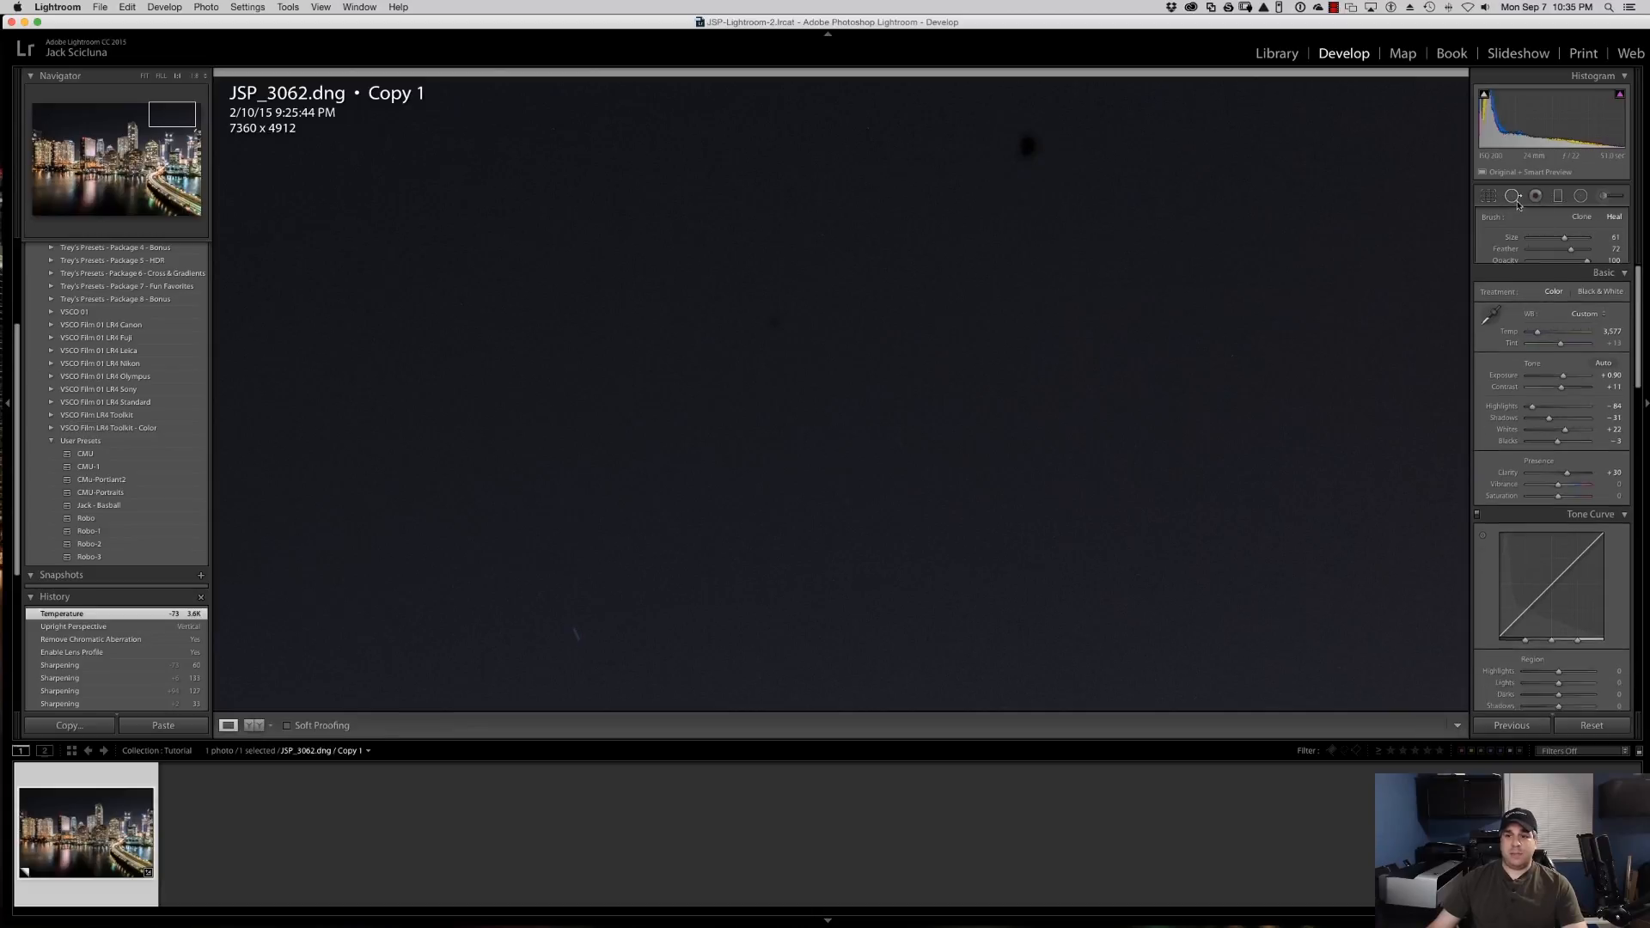
{"action": "left_click", "coordinate": [1511, 198]}
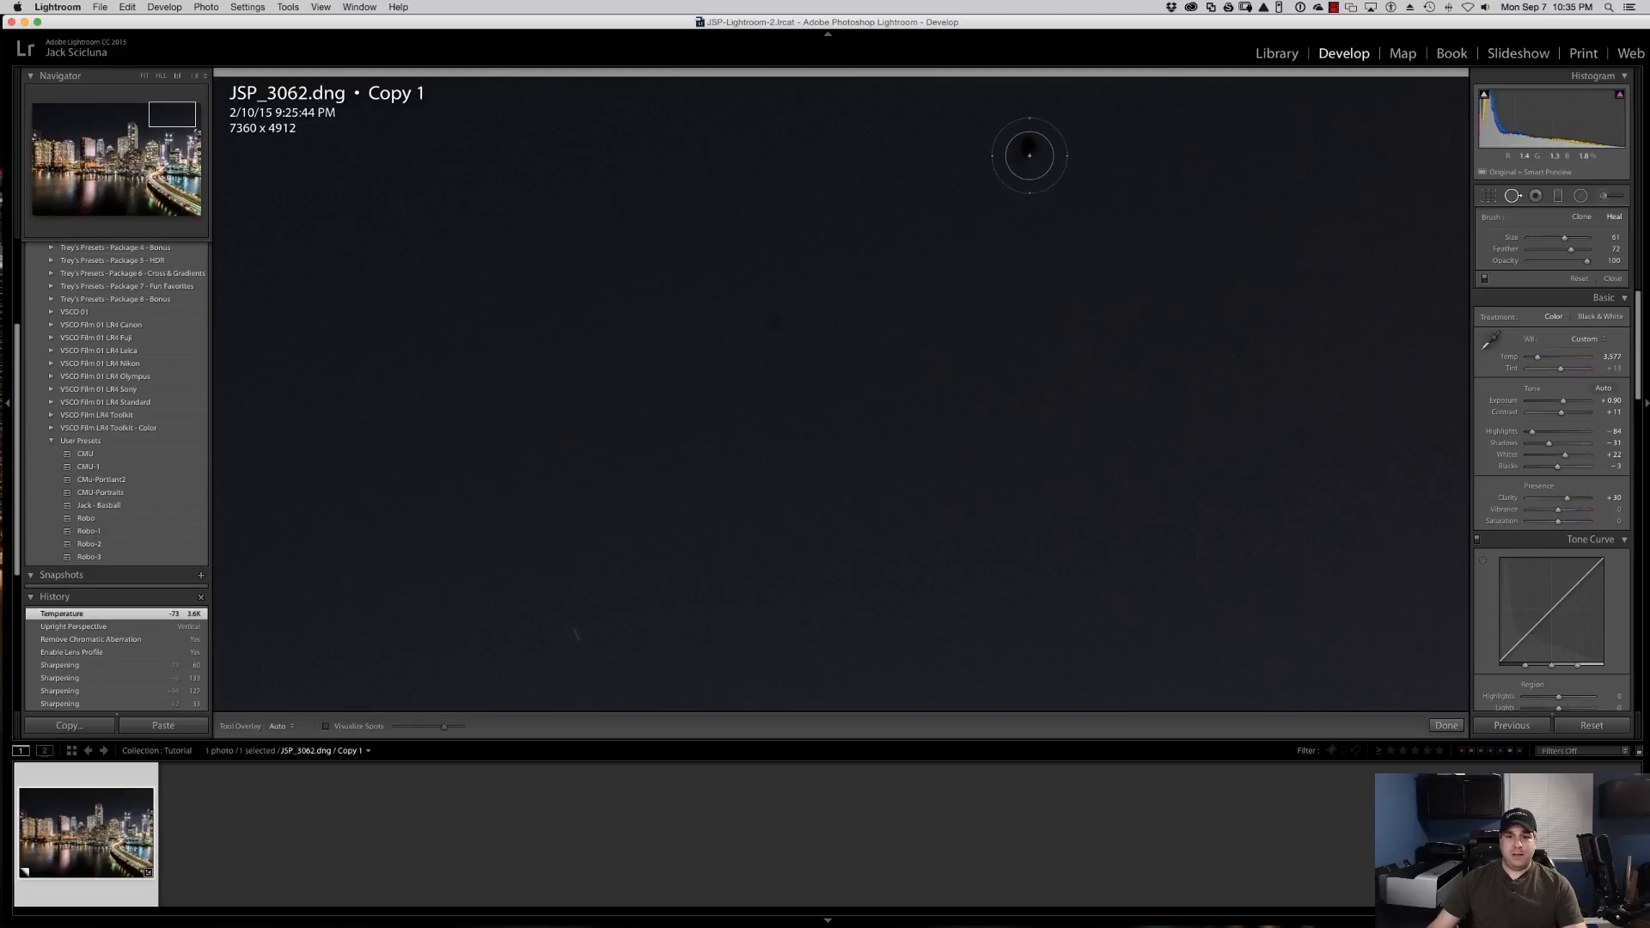
{"action": "scroll", "coordinate": [1021, 209], "scroll_direction": "down", "scroll_amount": 5}
{"action": "scroll", "coordinate": [1021, 208], "scroll_direction": "up", "scroll_amount": 1}
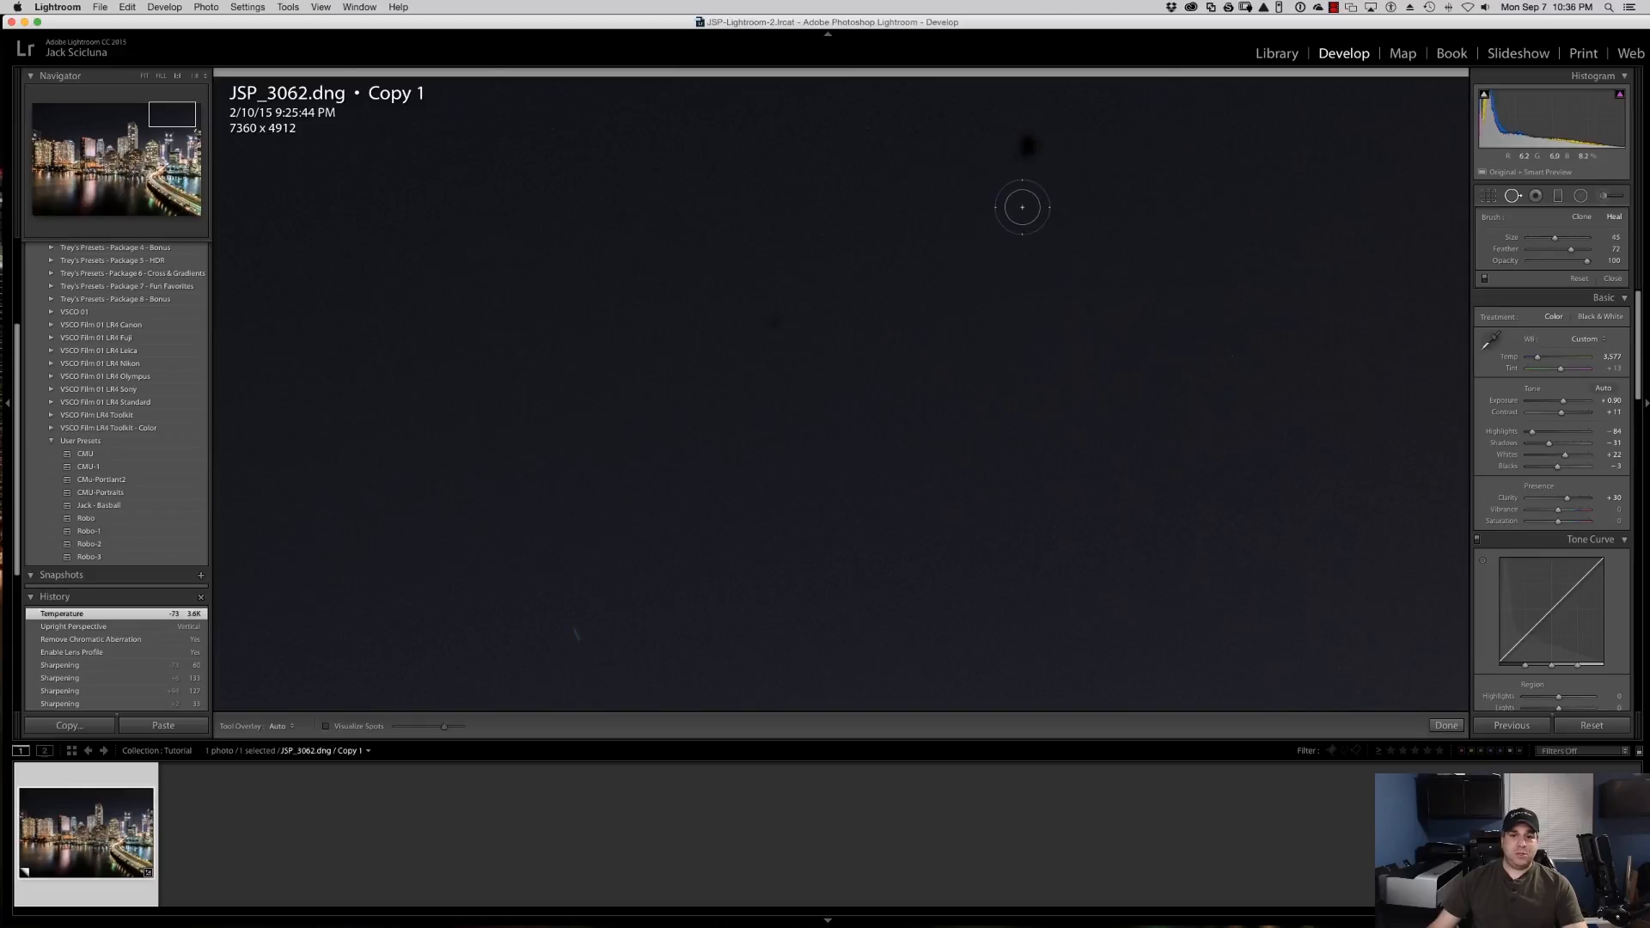
{"action": "left_click", "coordinate": [1024, 146]}
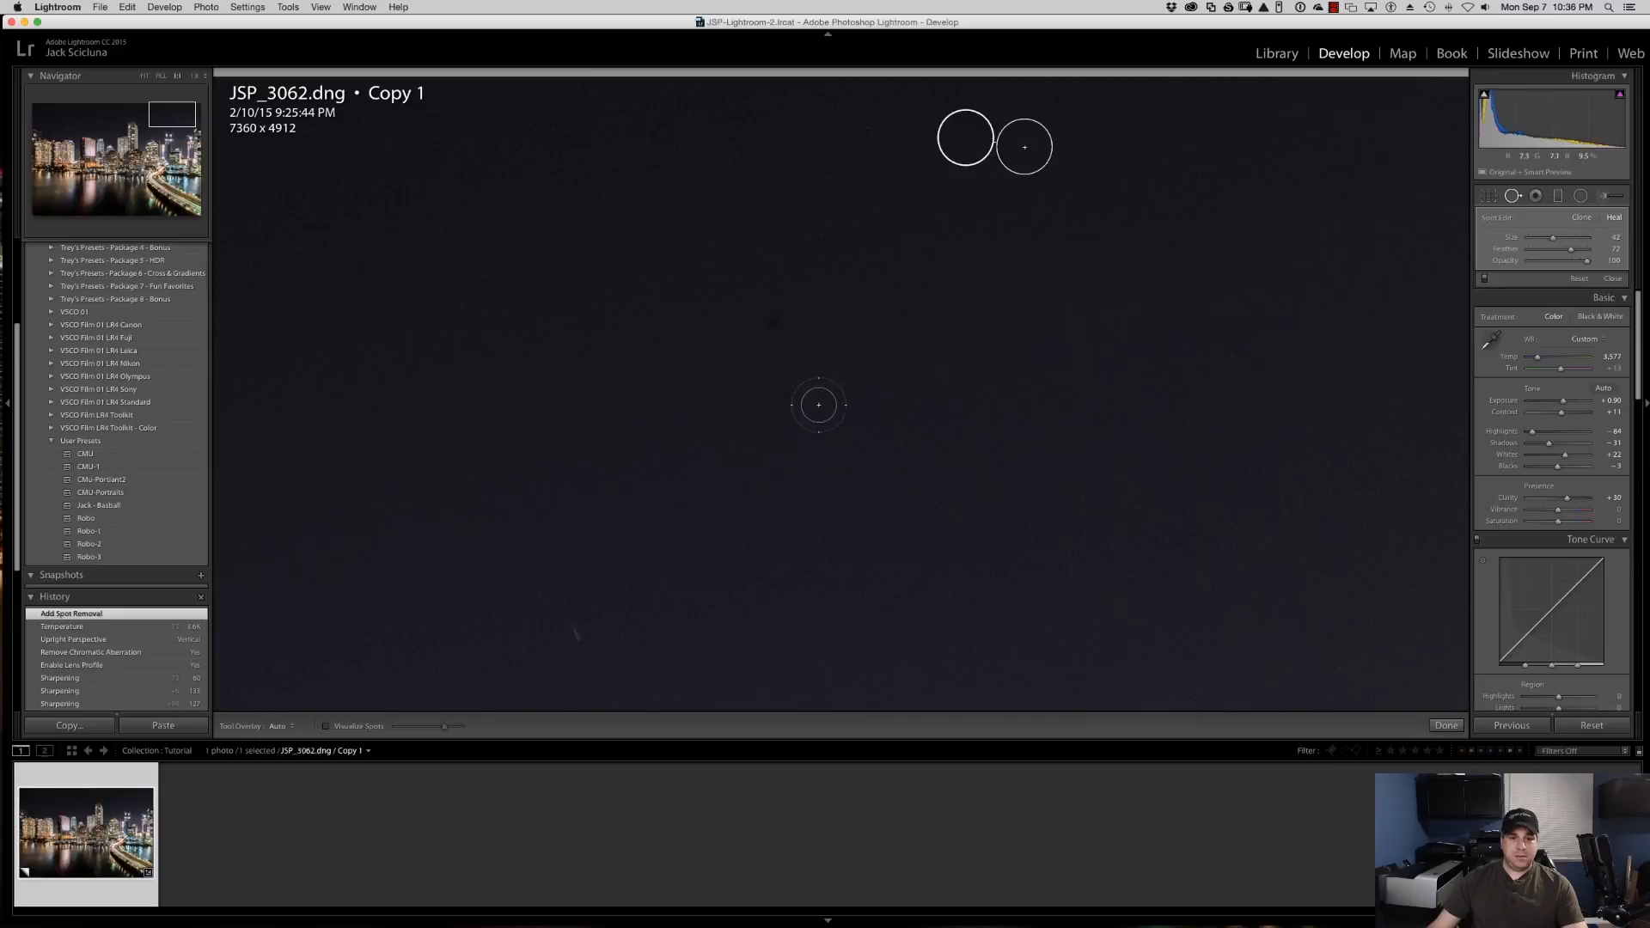
{"action": "left_click", "coordinate": [774, 324]}
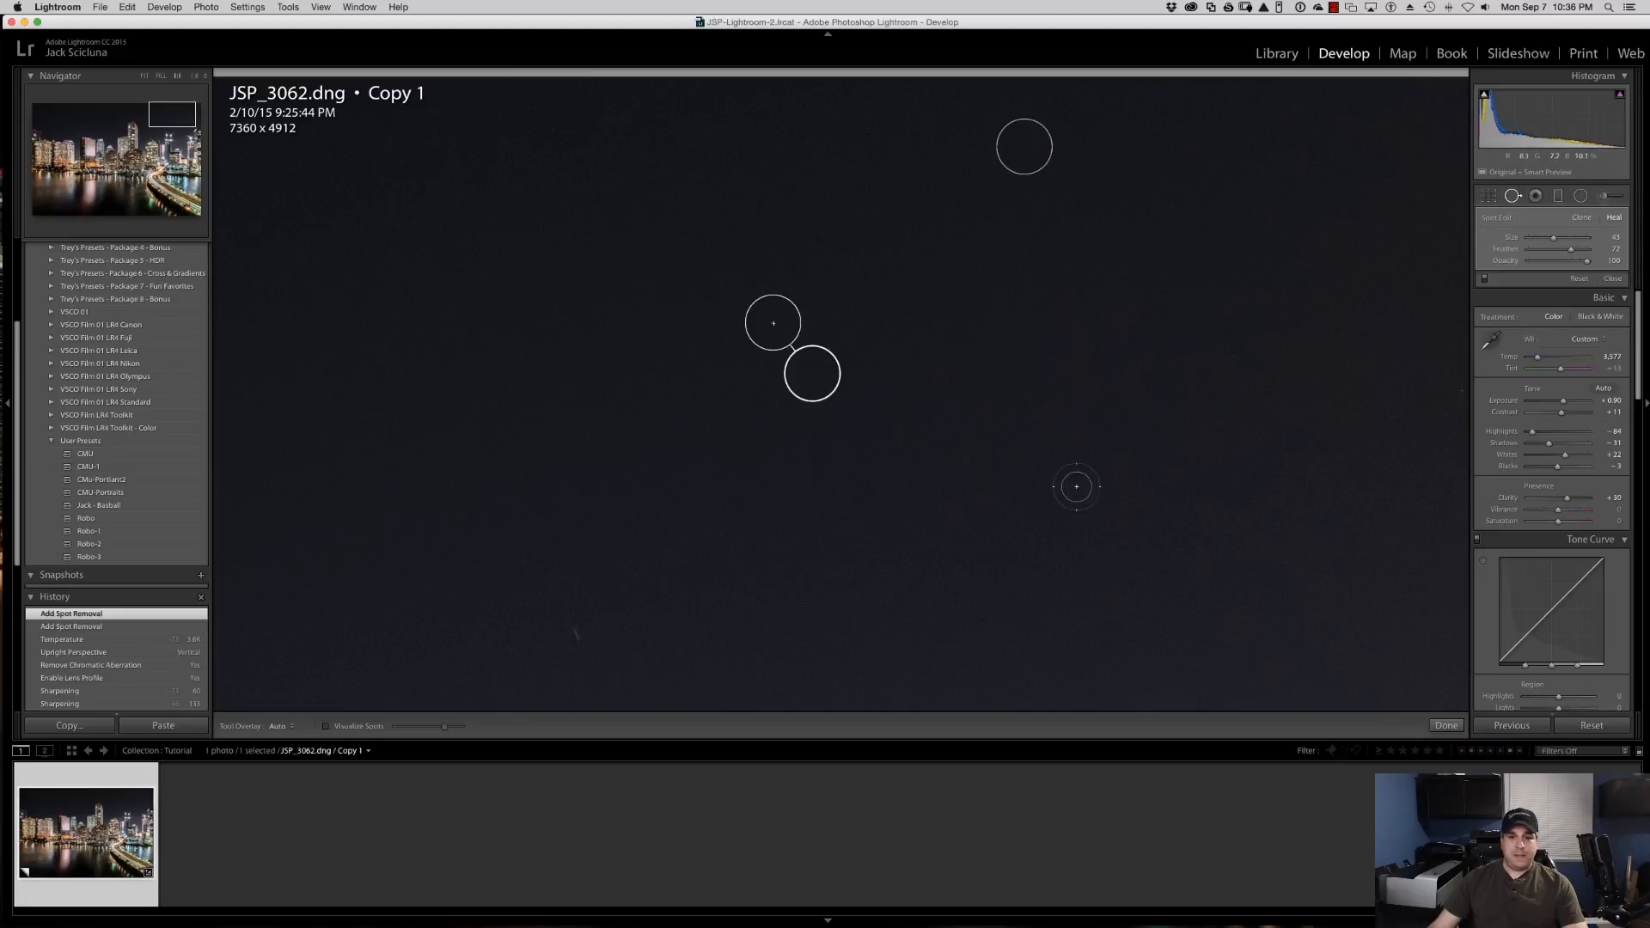
{"action": "left_click", "coordinate": [1513, 196]}
Heal the faint streak in the sky above the construction cranes with Spot Removal.
{"action": "left_click_drag", "start_coordinate": [854, 335], "coordinate": [1014, 160]}
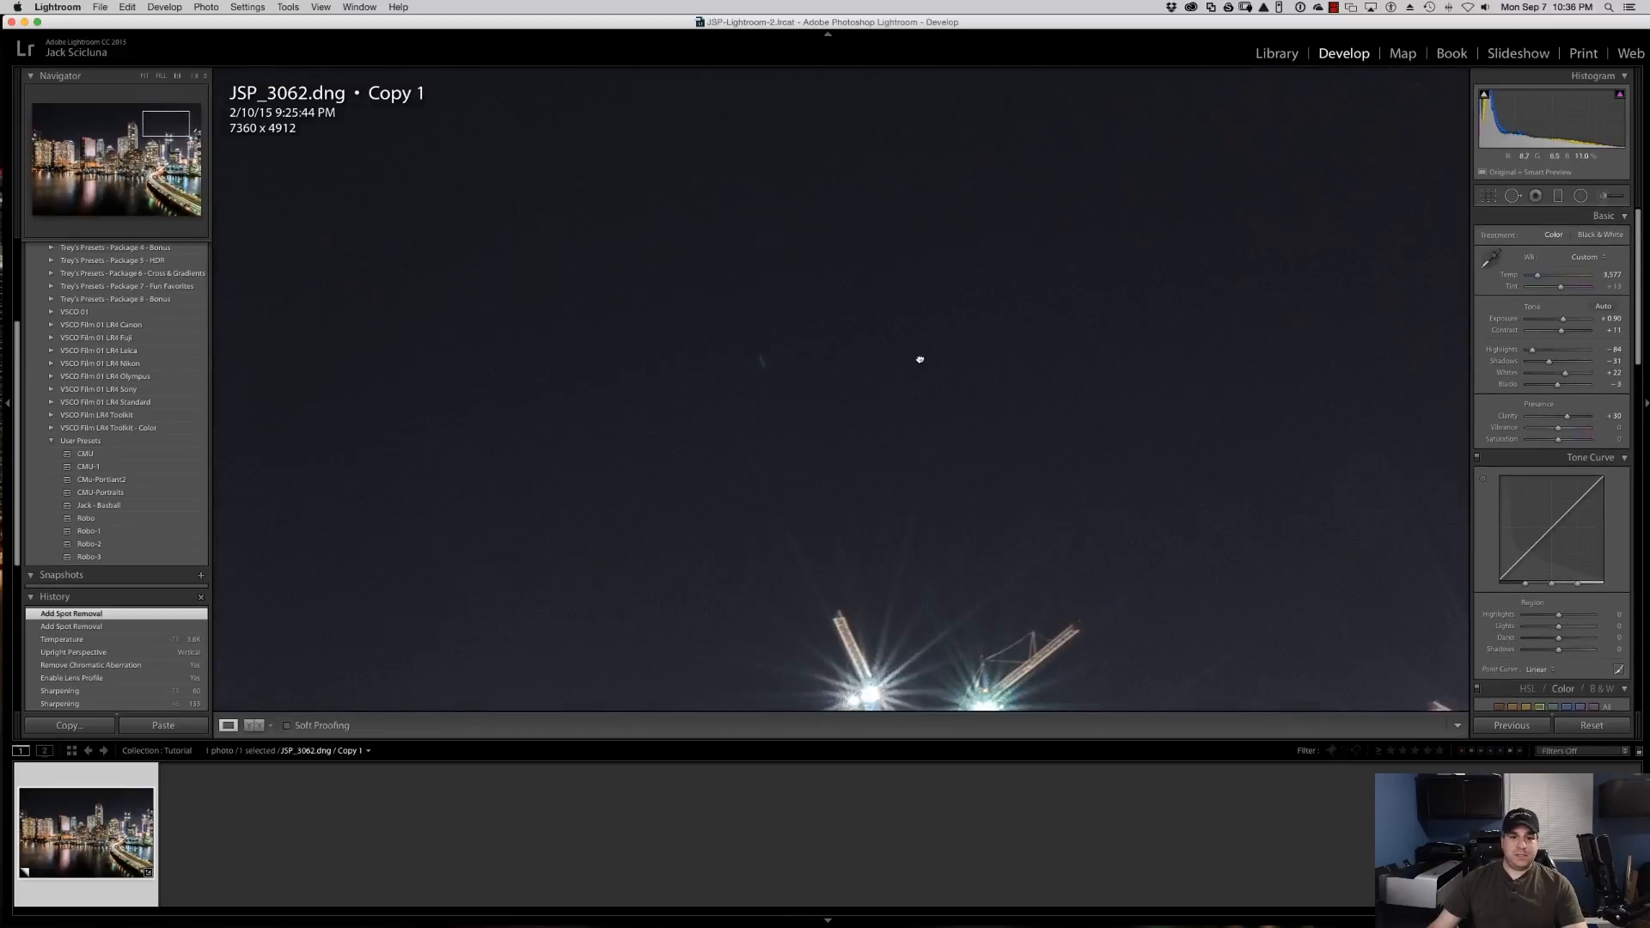
{"action": "left_click", "coordinate": [762, 357]}
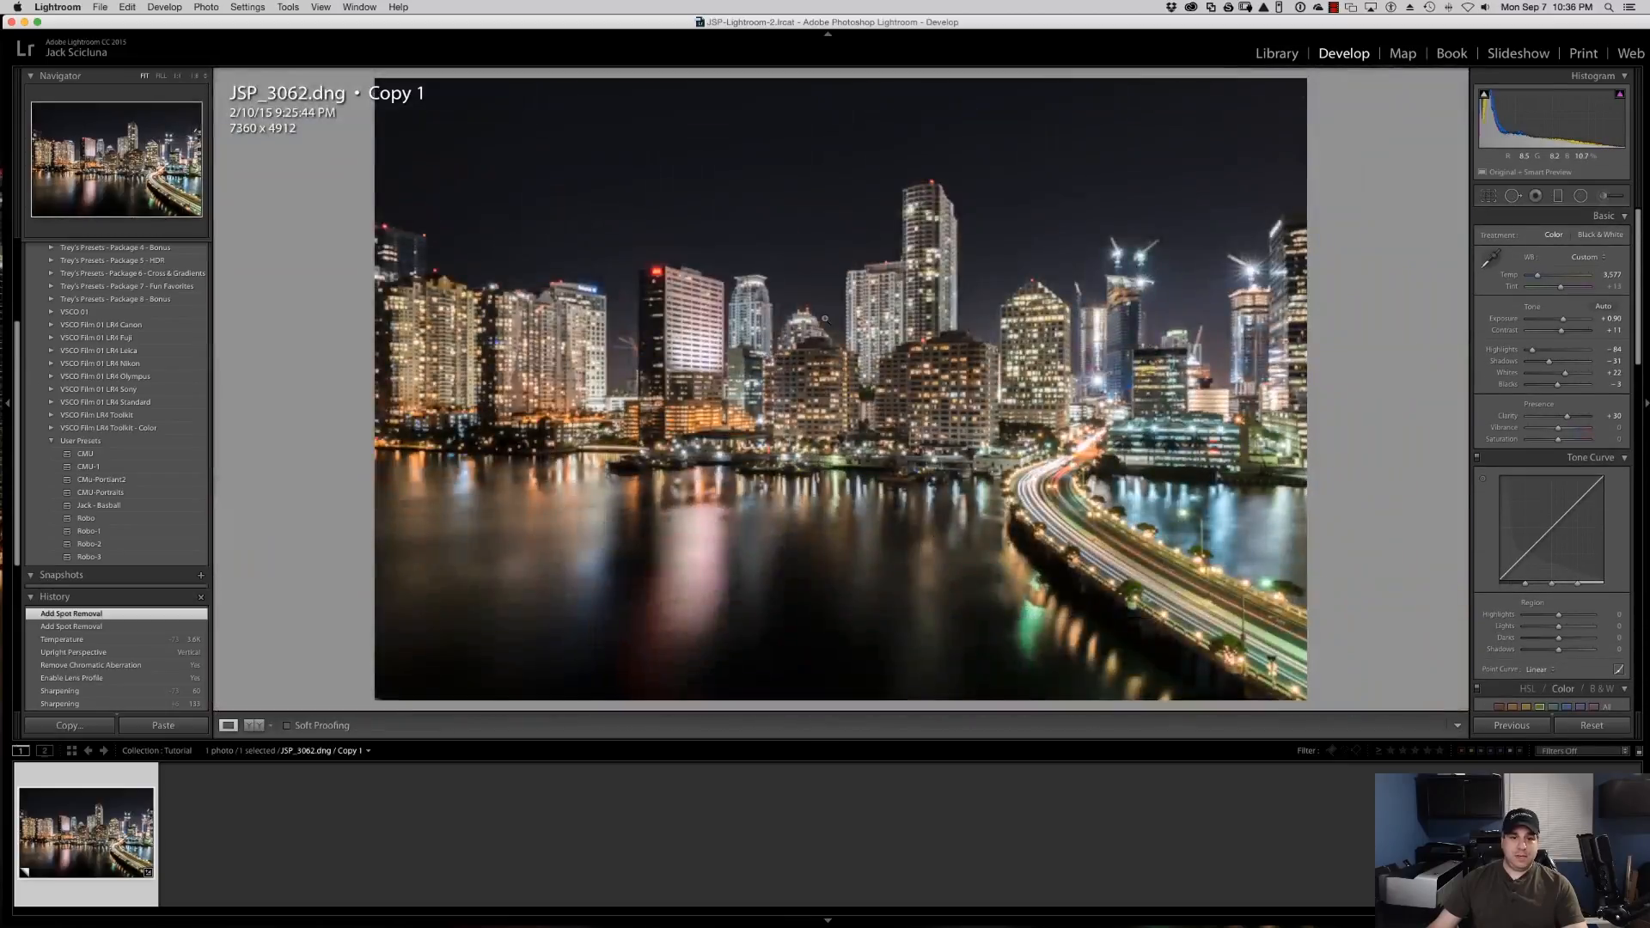
{"action": "left_click", "coordinate": [927, 189]}
{"action": "left_click_drag", "start_coordinate": [1039, 210], "coordinate": [1256, 158]}
{"action": "left_click", "coordinate": [1256, 158]}
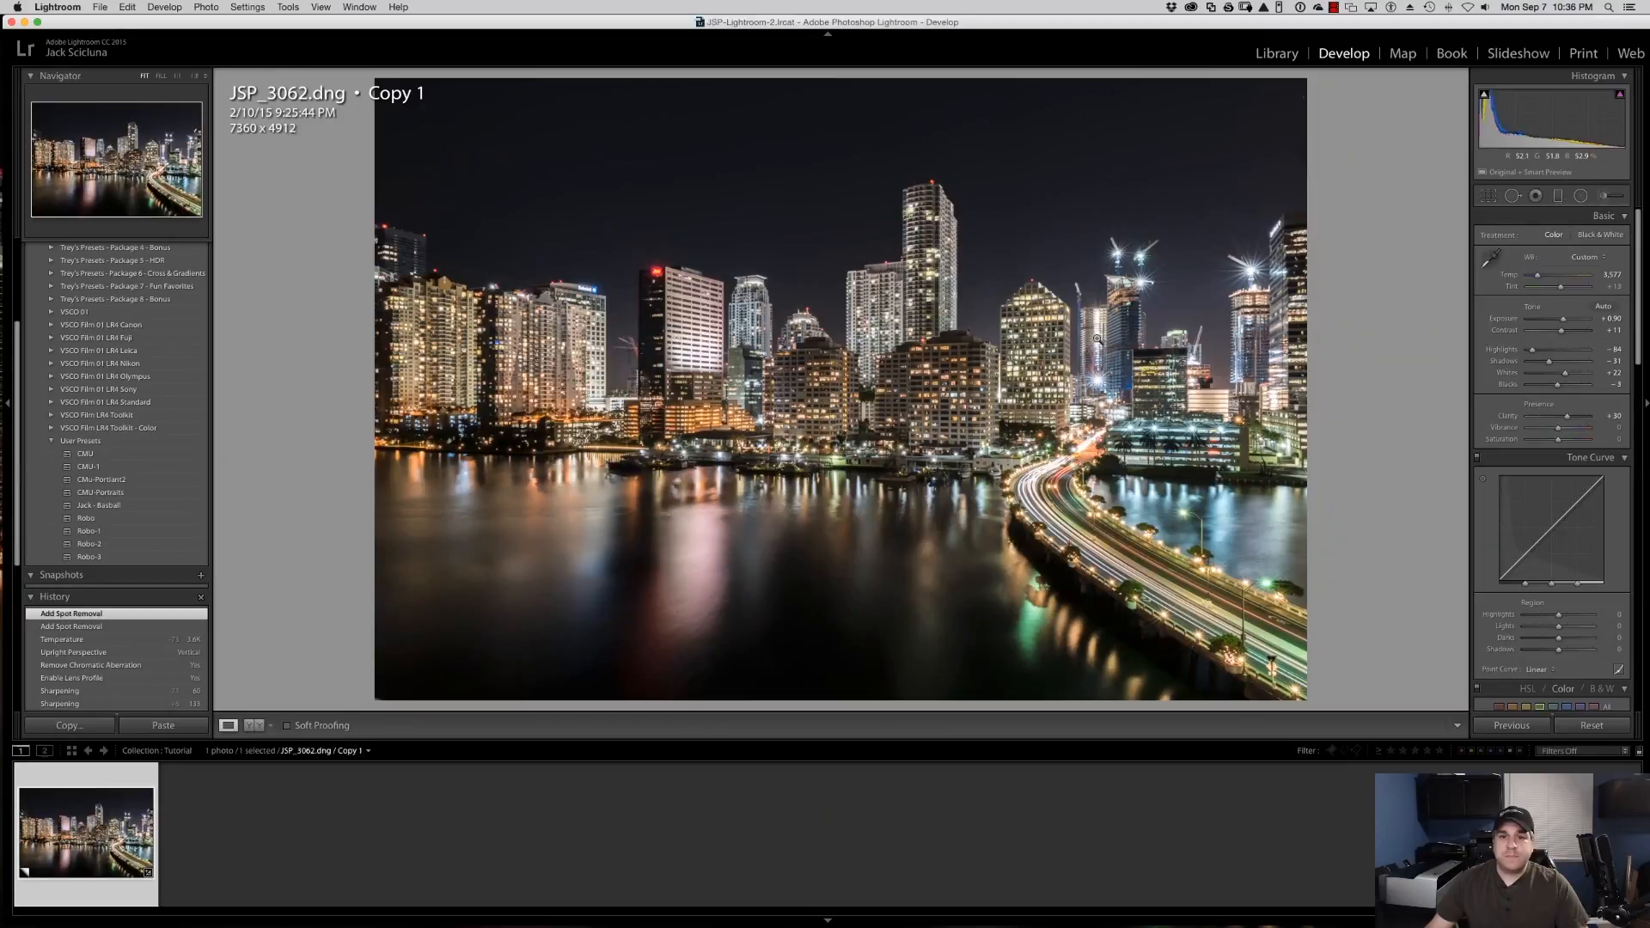
{"action": "left_click_drag", "start_coordinate": [1075, 159], "coordinate": [1013, 210]}
{"action": "left_click_drag", "start_coordinate": [1058, 424], "coordinate": [920, 287]}
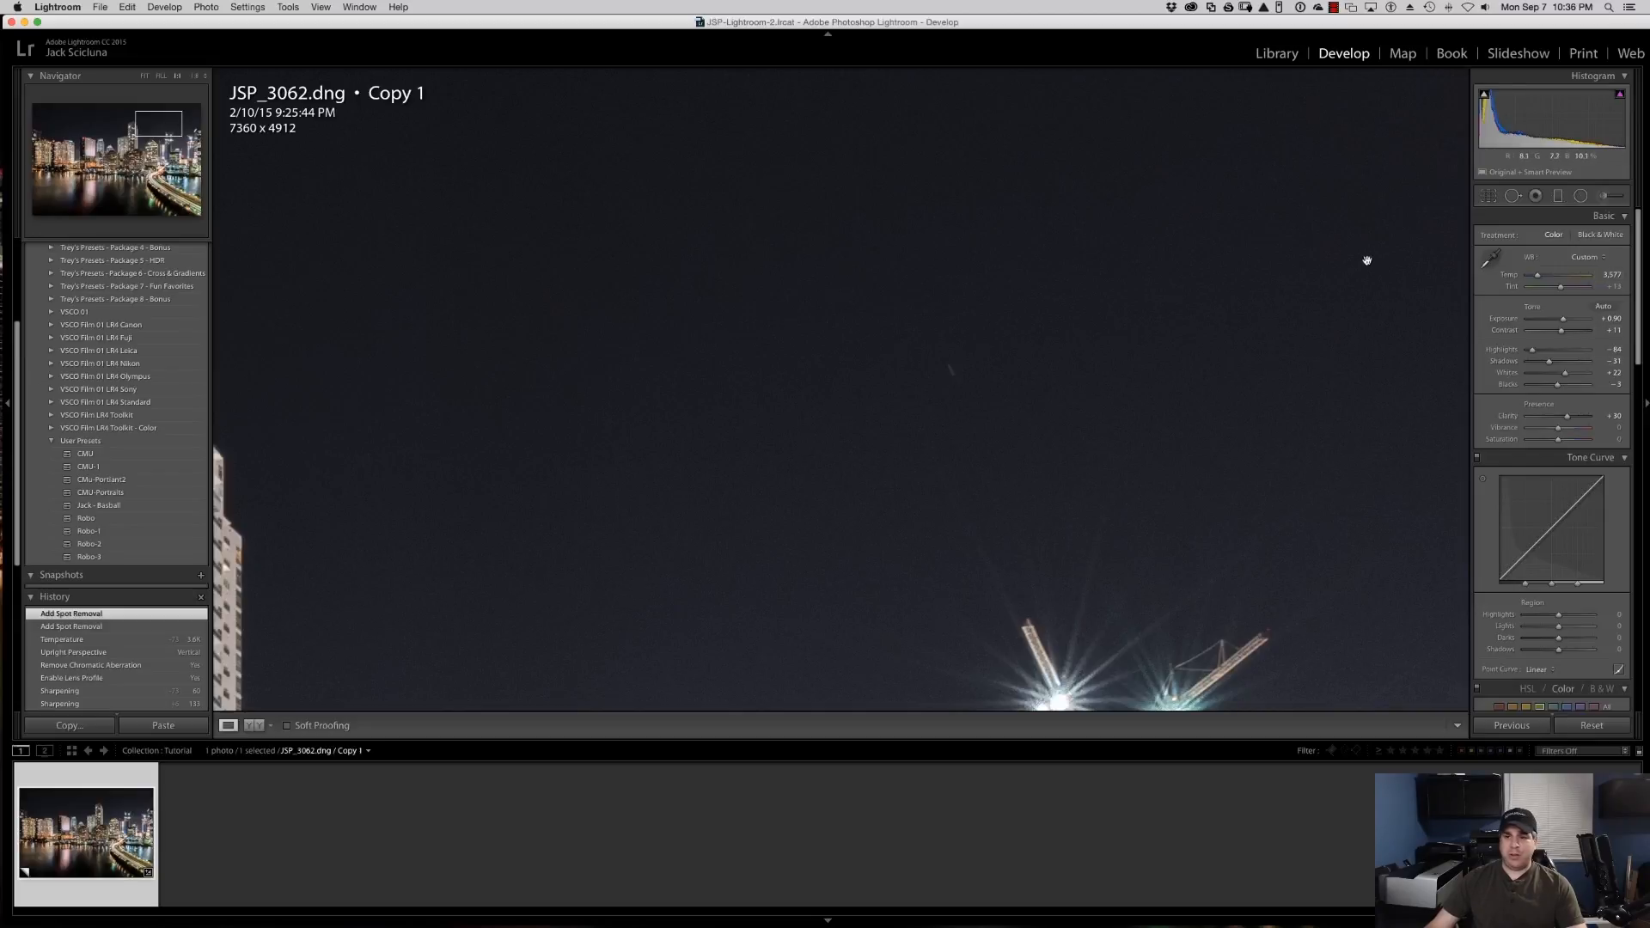
{"action": "key", "text": "q"}
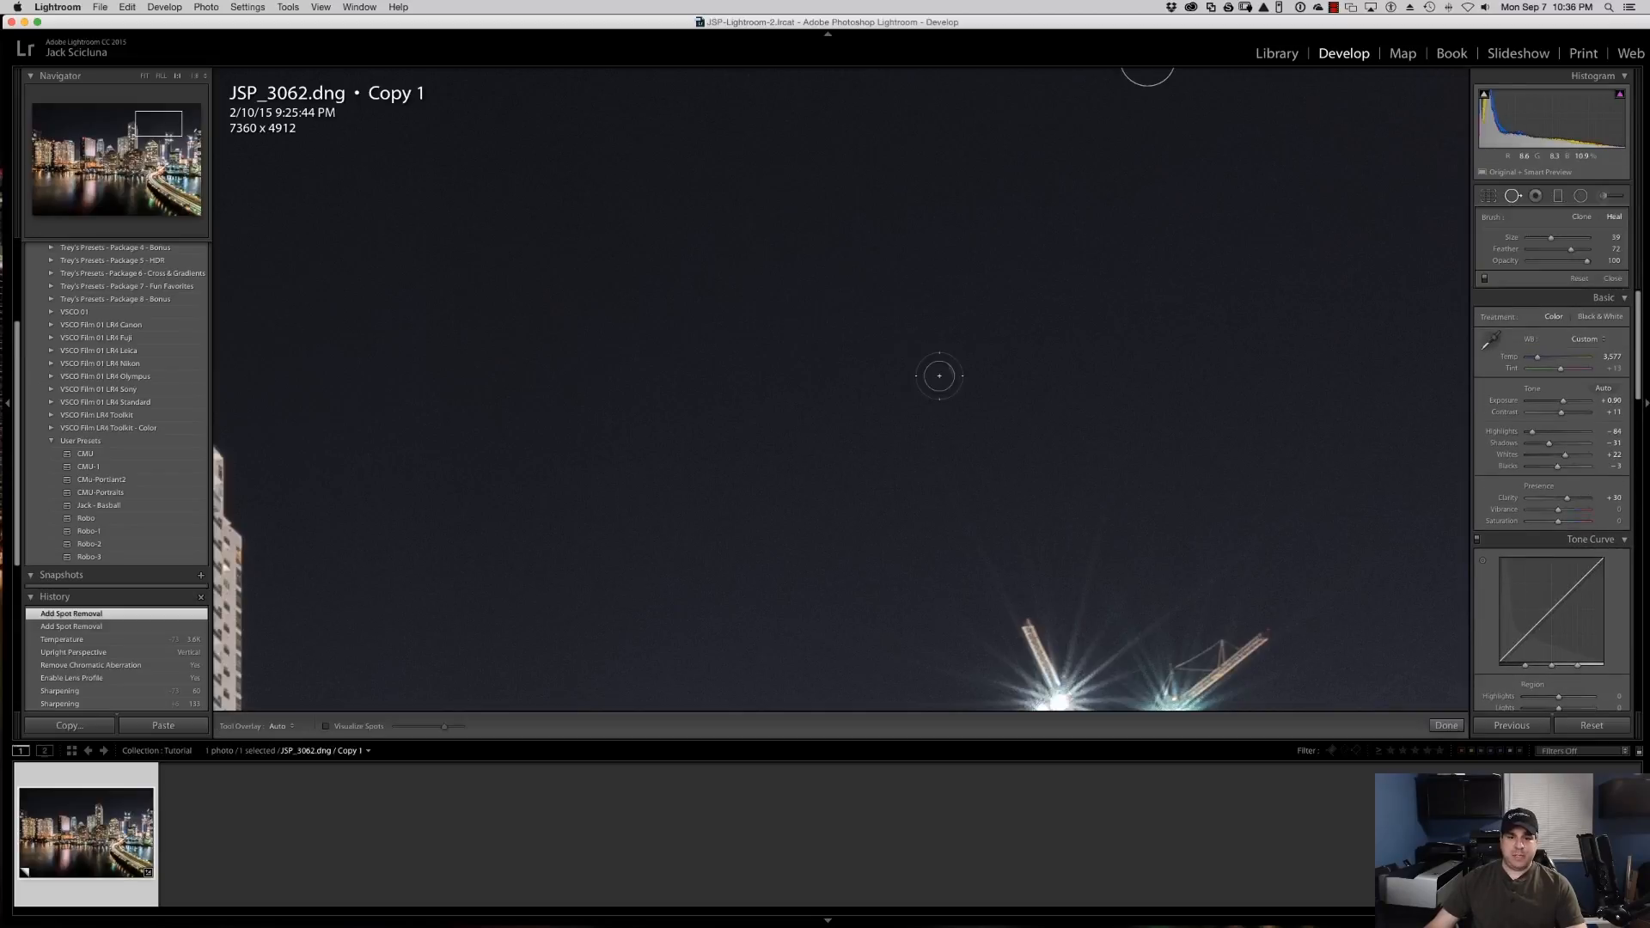
{"action": "left_click", "coordinate": [948, 372]}
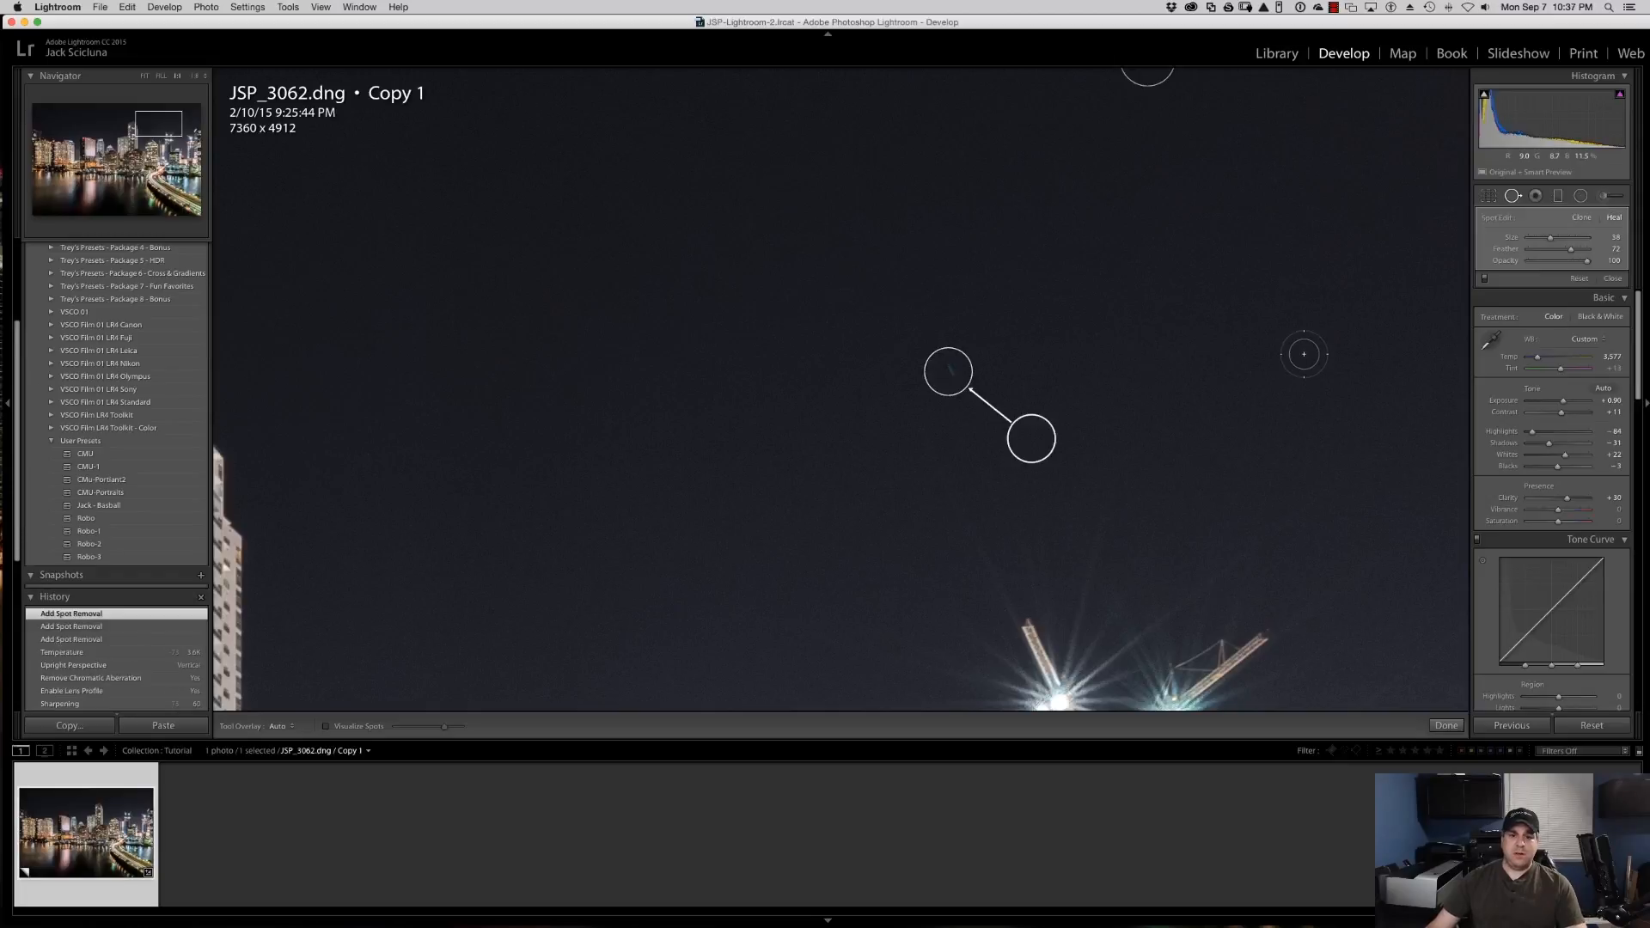
{"action": "left_click", "coordinate": [1517, 197]}
Heal the blue mark and the dark smudge below it at the sky's right-hand edge, and return to the full photo.
{"action": "left_click_drag", "start_coordinate": [1300, 358], "coordinate": [472, 545]}
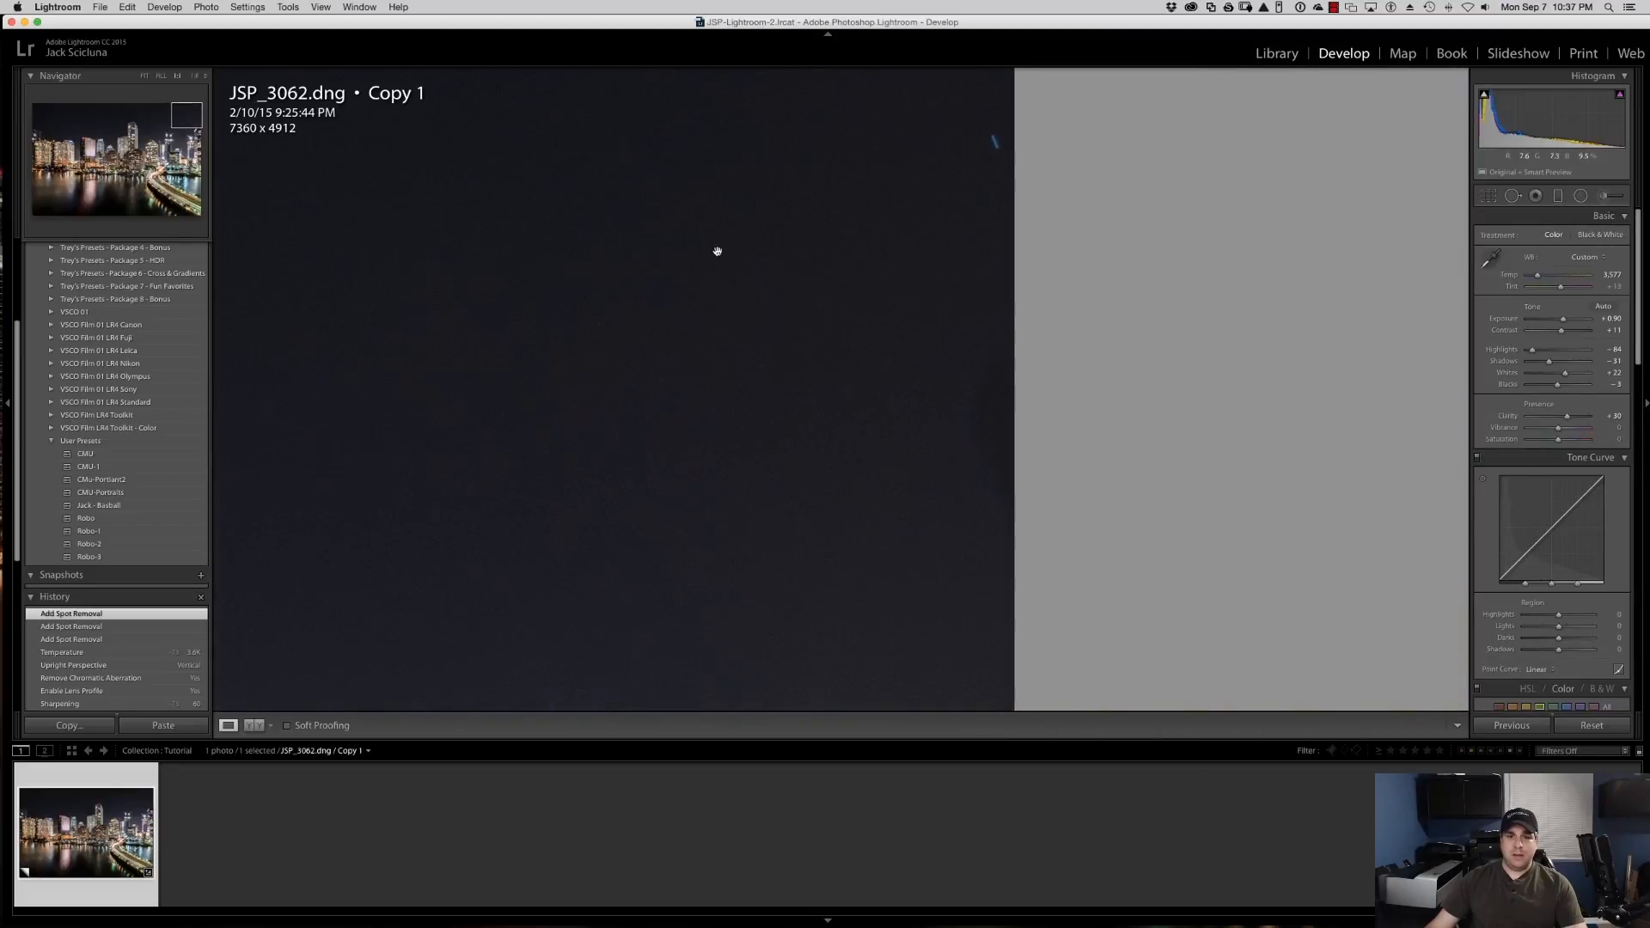
{"action": "left_click", "coordinate": [1512, 196]}
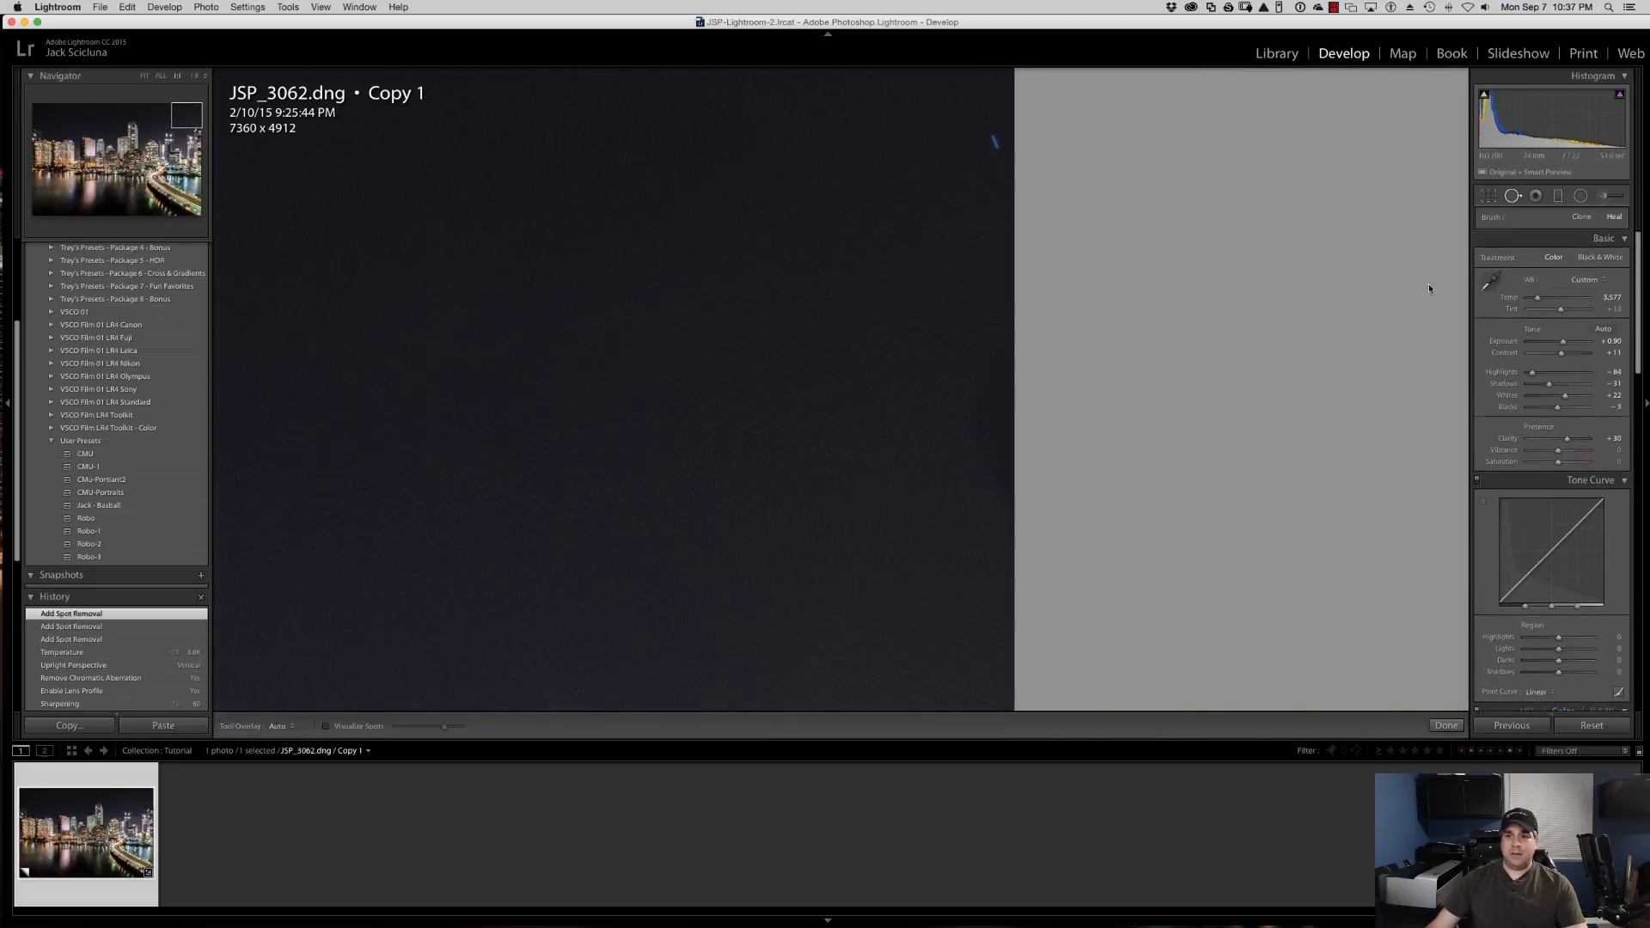
{"action": "left_click", "coordinate": [993, 142]}
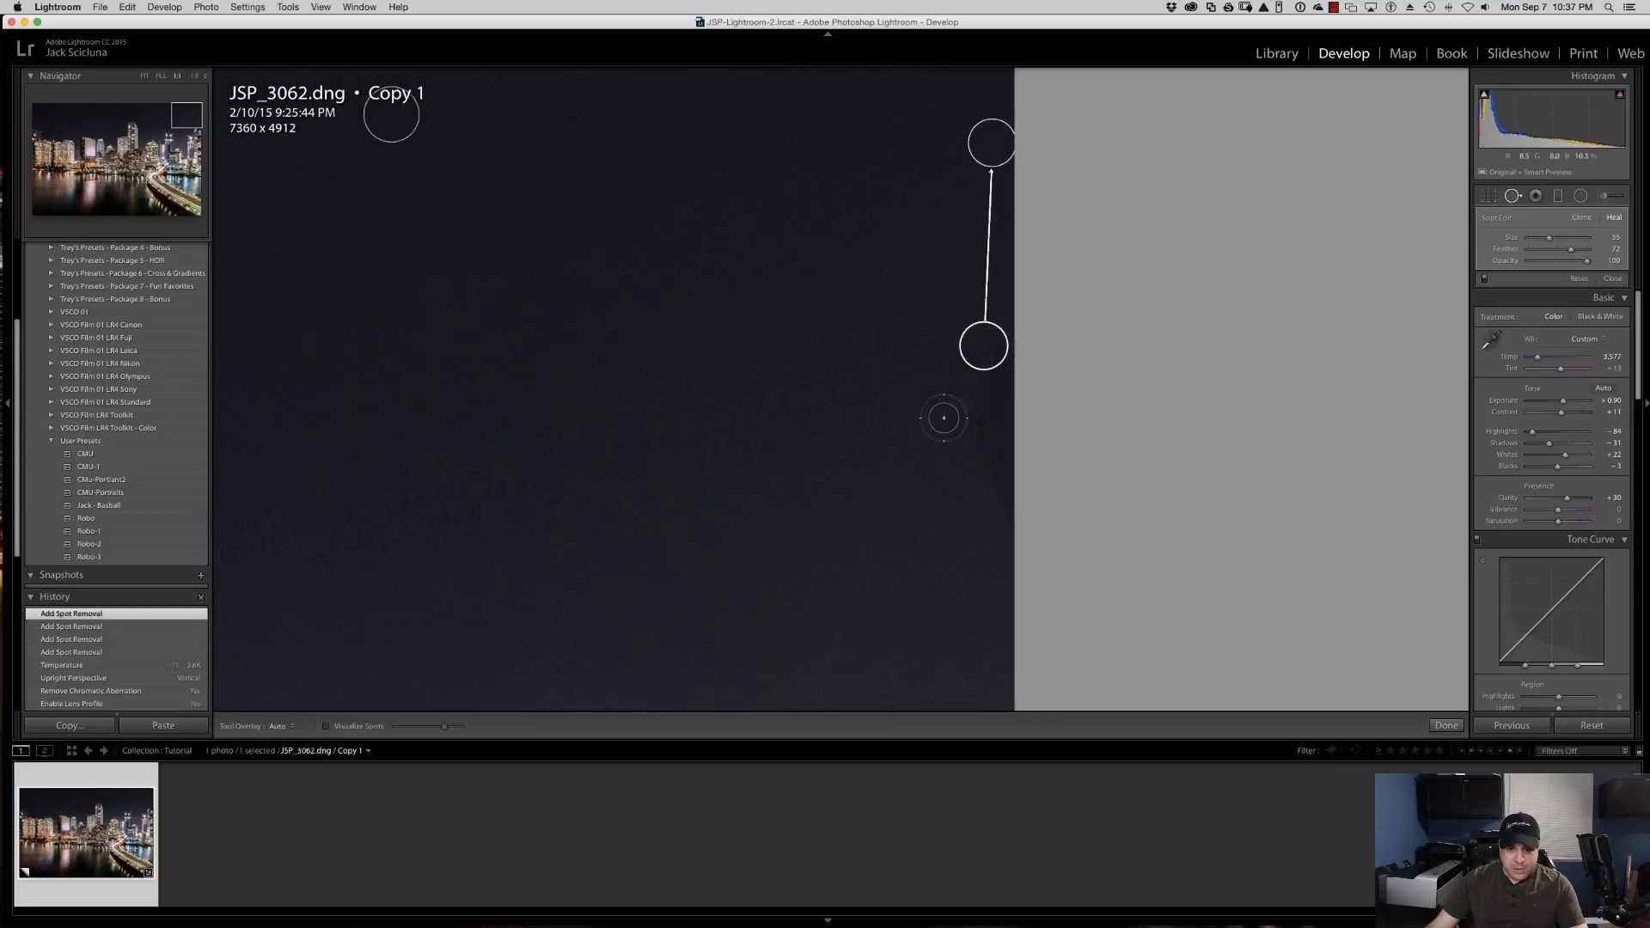
{"action": "left_click_drag", "start_coordinate": [997, 481], "coordinate": [997, 351]}
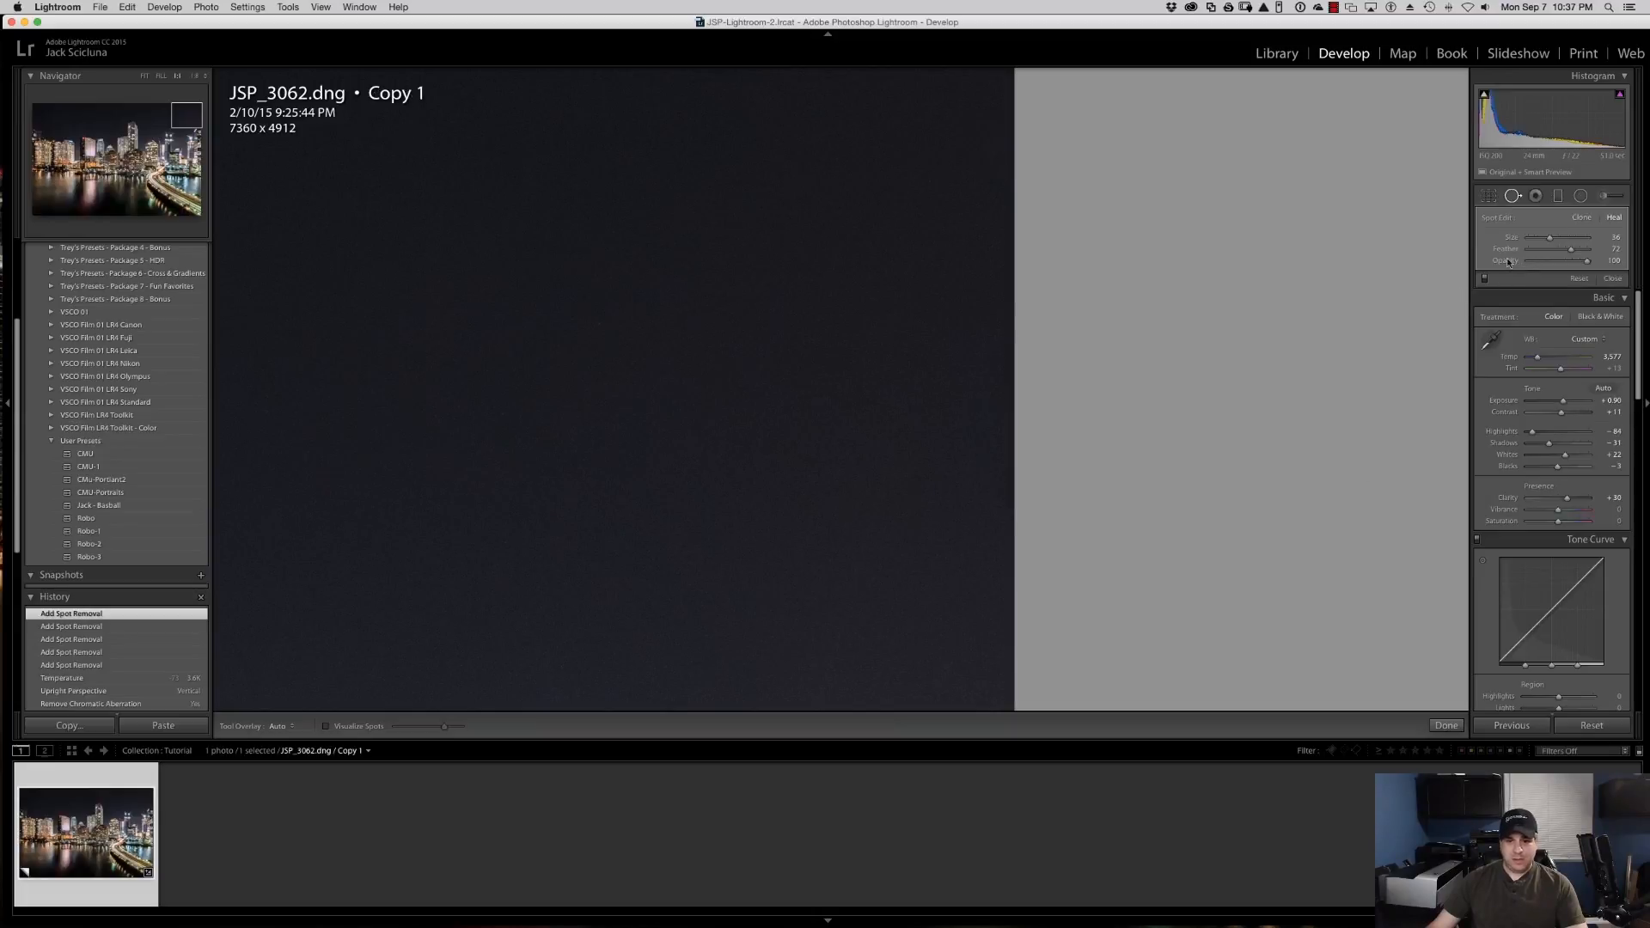
{"action": "left_click", "coordinate": [1512, 196]}
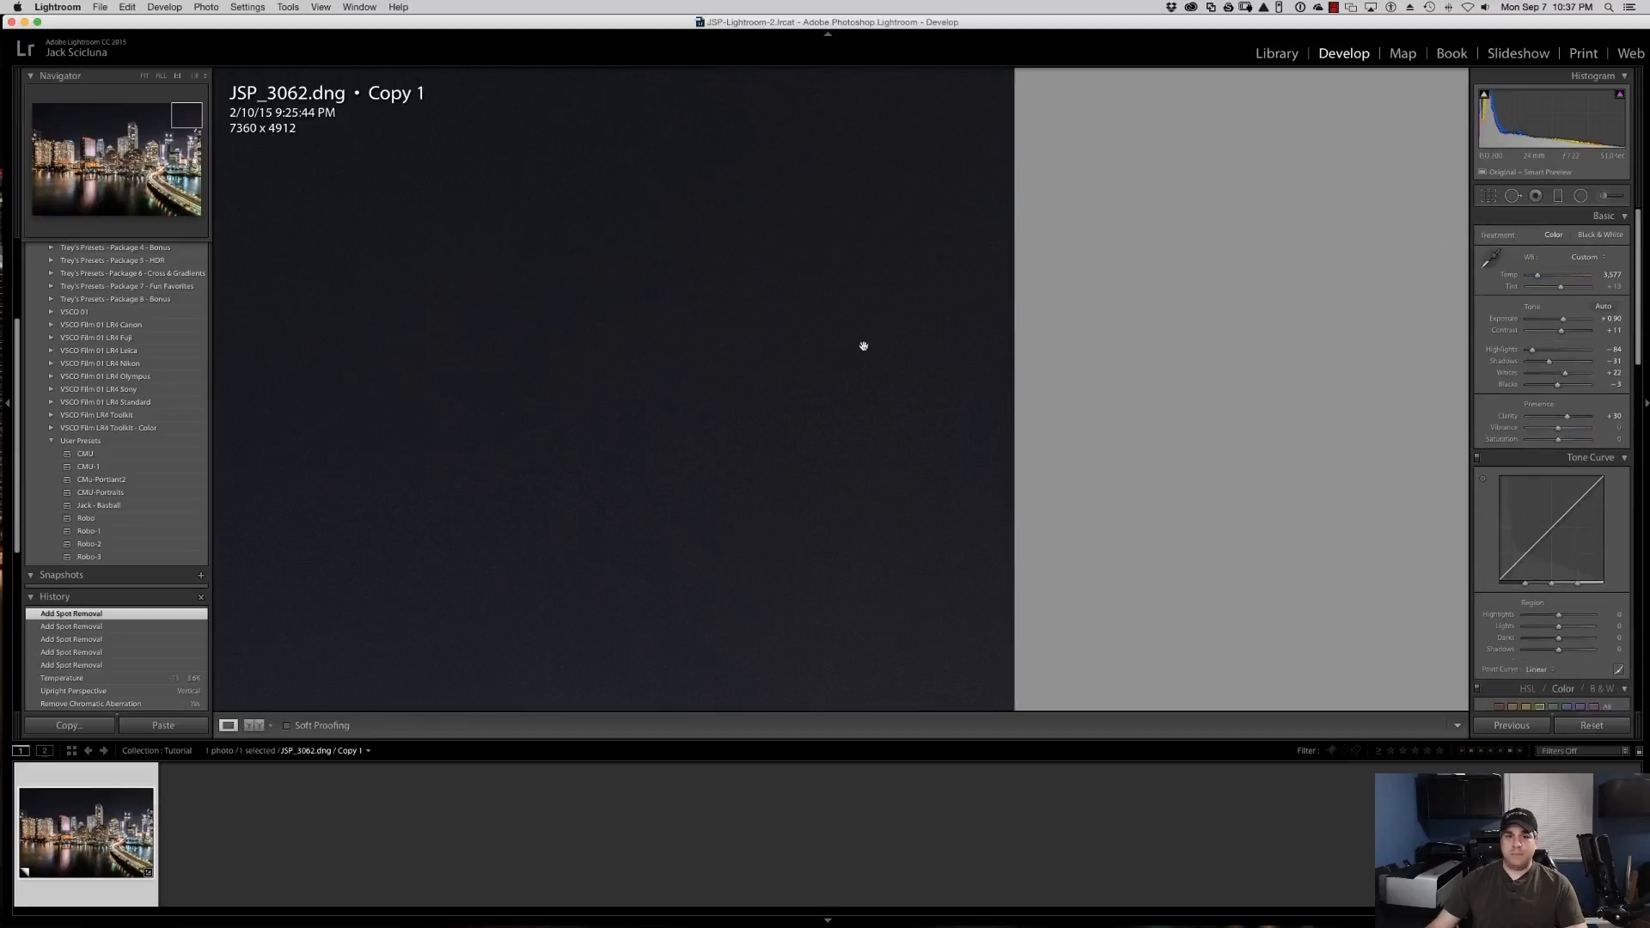
{"action": "left_click", "coordinate": [826, 367]}
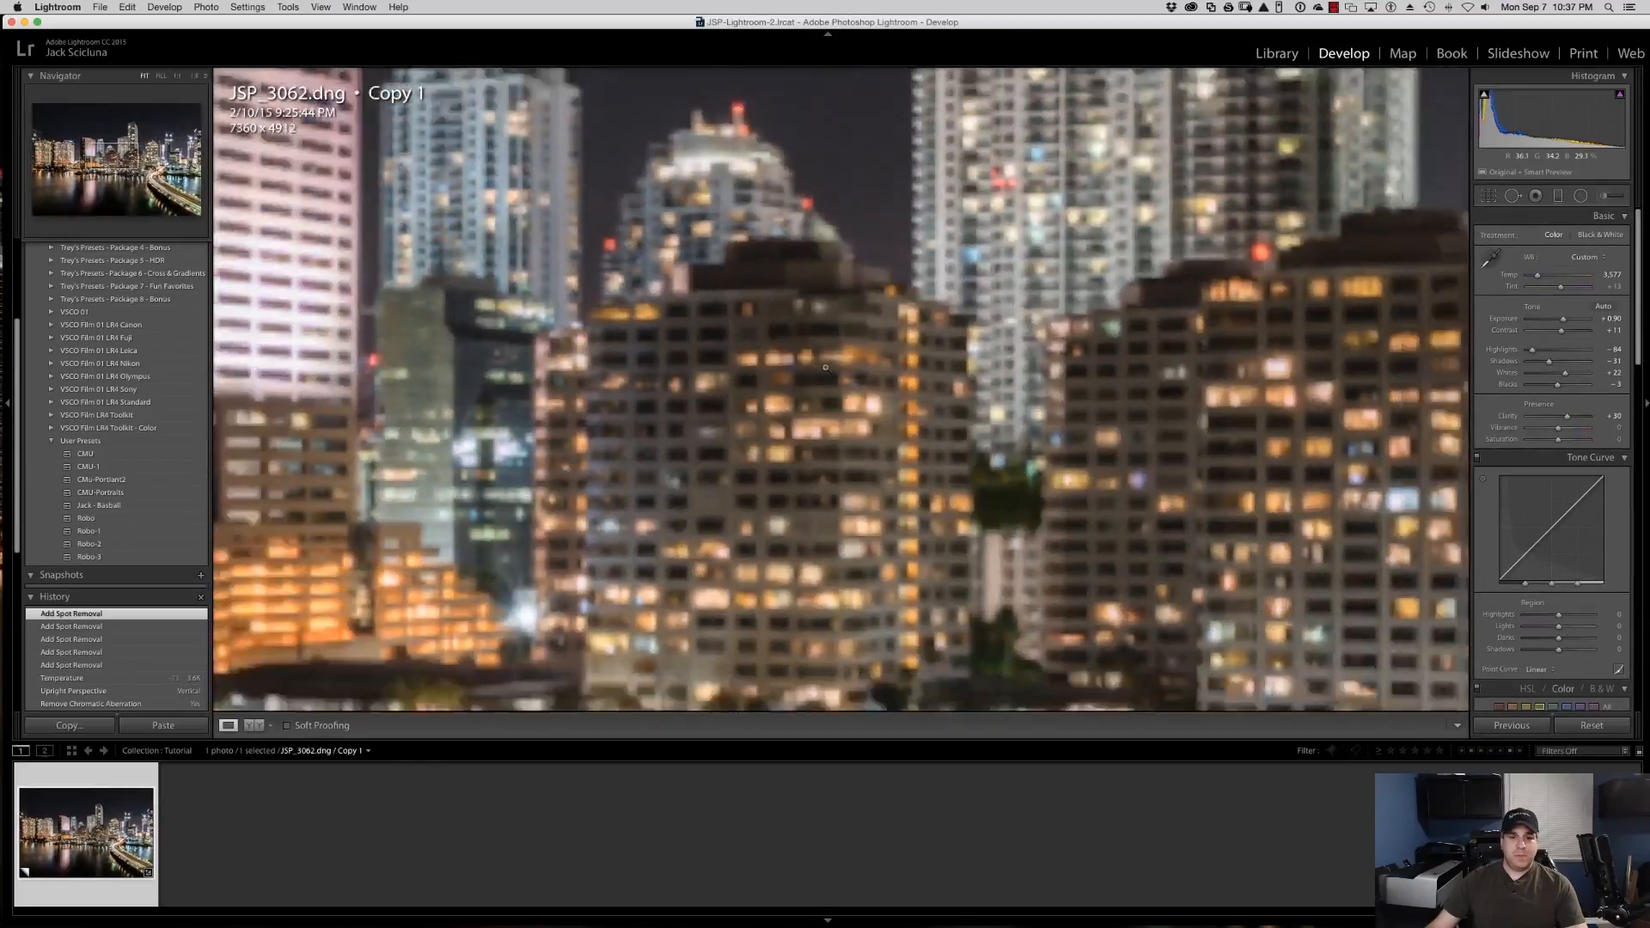
{"action": "left_click", "coordinate": [893, 396]}
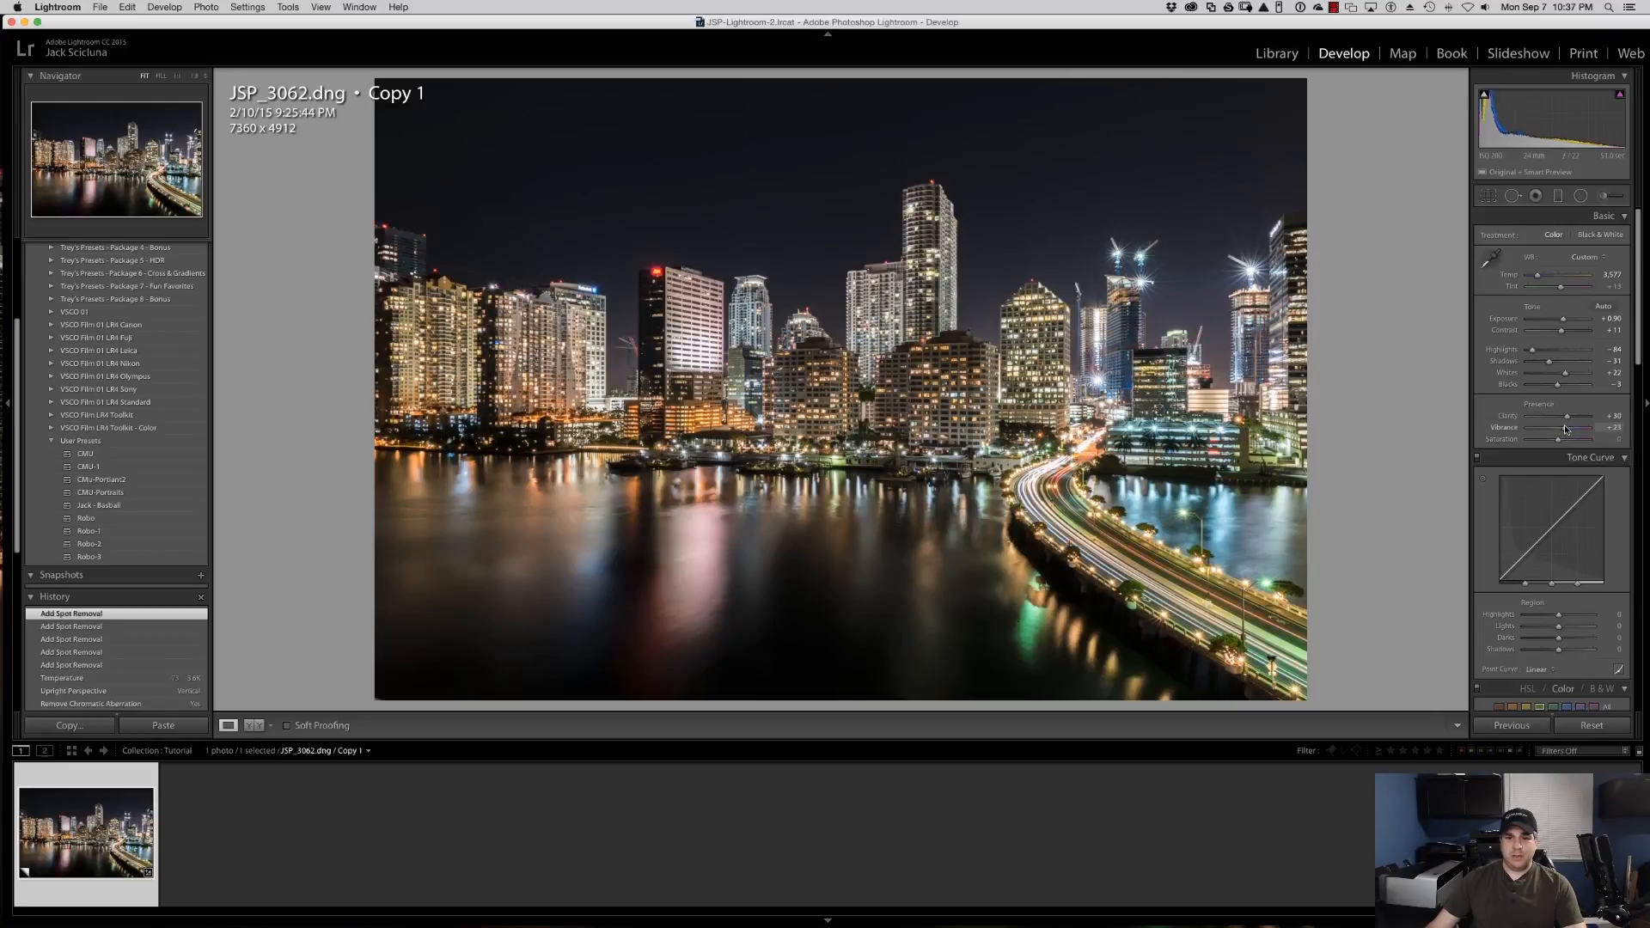
Set Vibrance to +18 and try a small Saturation boost before returning it to 0.
{"action": "left_click_drag", "start_coordinate": [1584, 427], "coordinate": [1596, 427]}
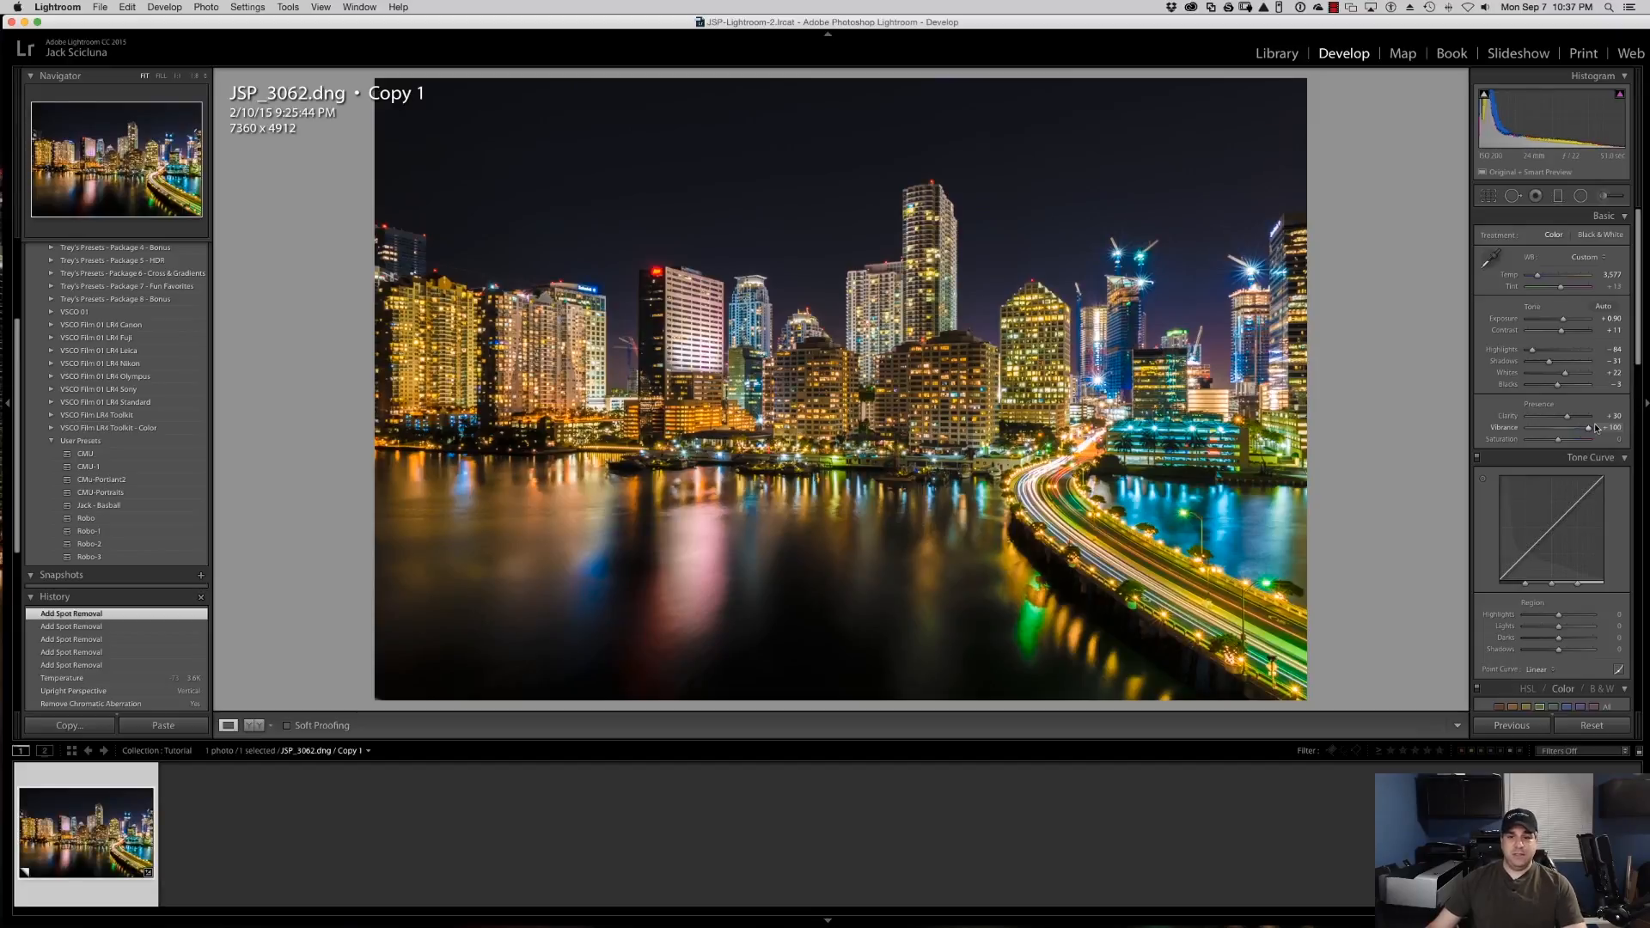
{"action": "left_click_drag", "start_coordinate": [1587, 429], "coordinate": [1553, 443]}
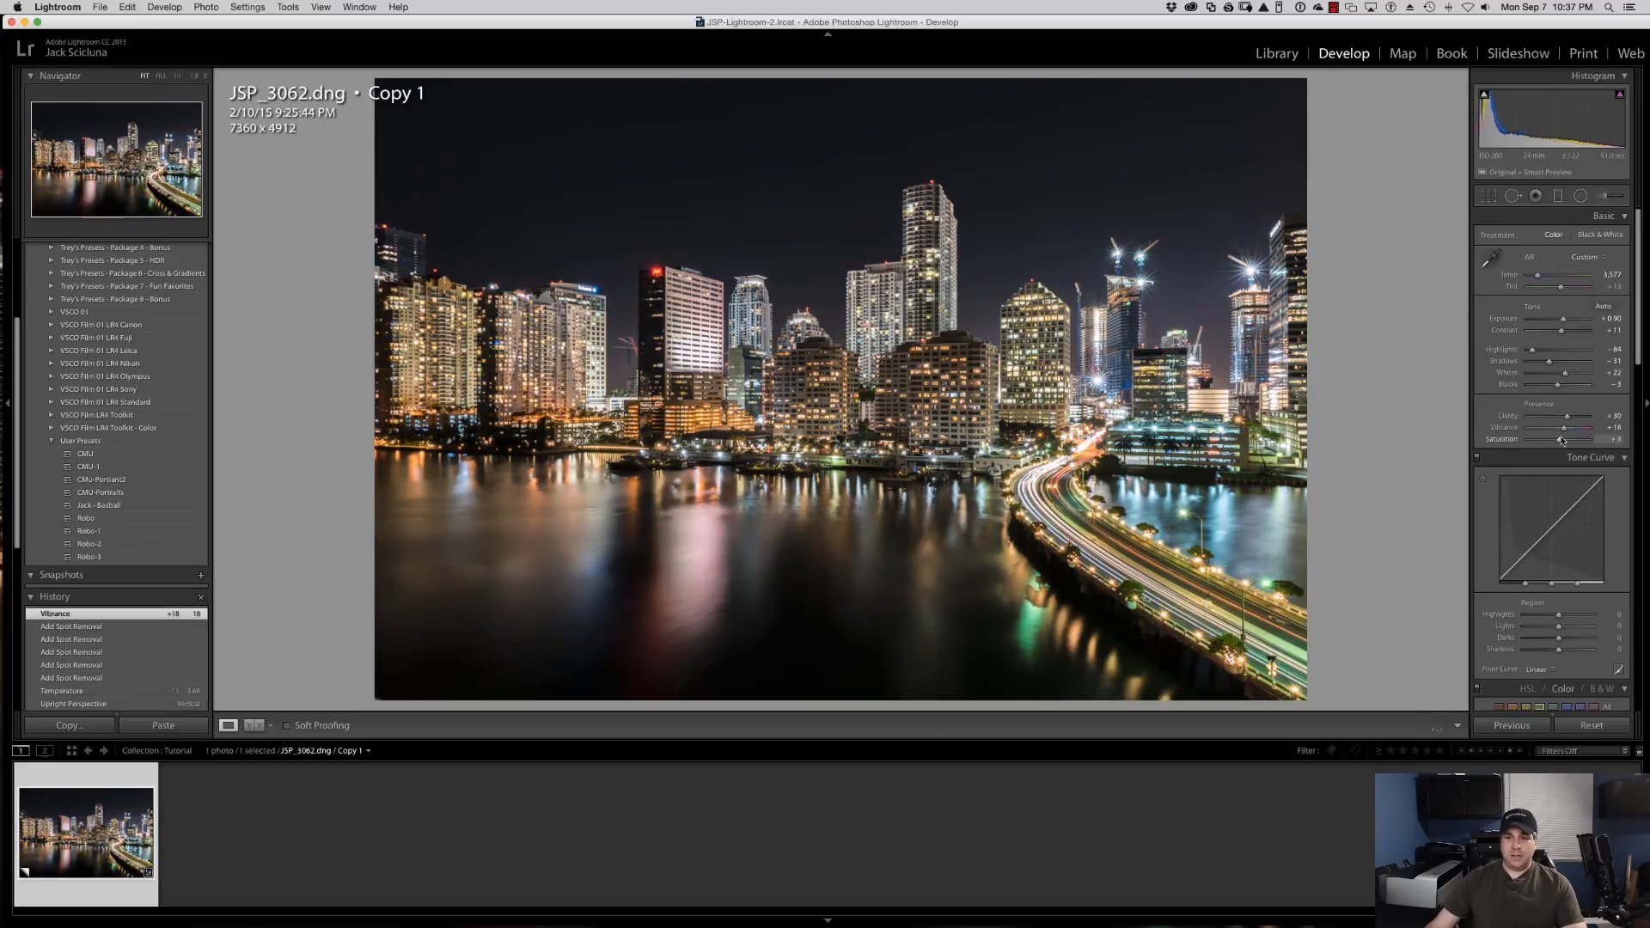
{"action": "mouse_move", "coordinate": [1562, 441]}
{"action": "left_mouse_down"}
{"action": "mouse_move", "coordinate": [1527, 441]}
{"action": "mouse_move", "coordinate": [1566, 442]}
{"action": "left_mouse_up"}
{"action": "left_click_drag", "start_coordinate": [1560, 441], "coordinate": [1560, 442]}
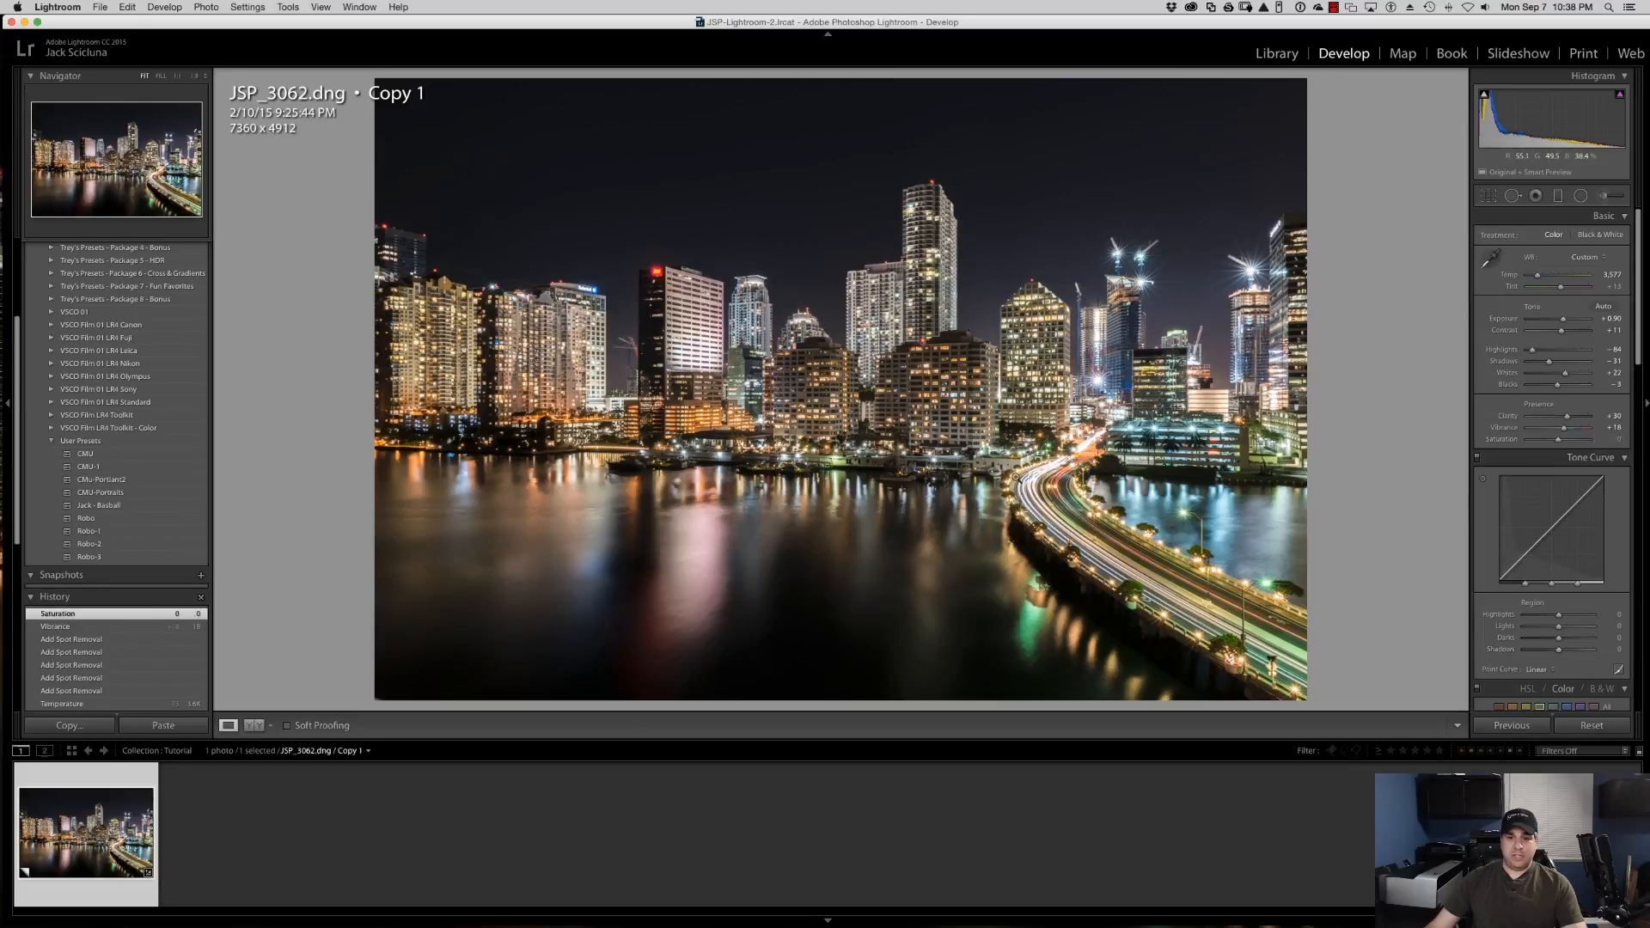
Try a luminance noise reduction of 38 while viewing the sky around the construction cranes up close.
{"action": "scroll", "coordinate": [1510, 554], "scroll_direction": "down", "scroll_amount": 10}
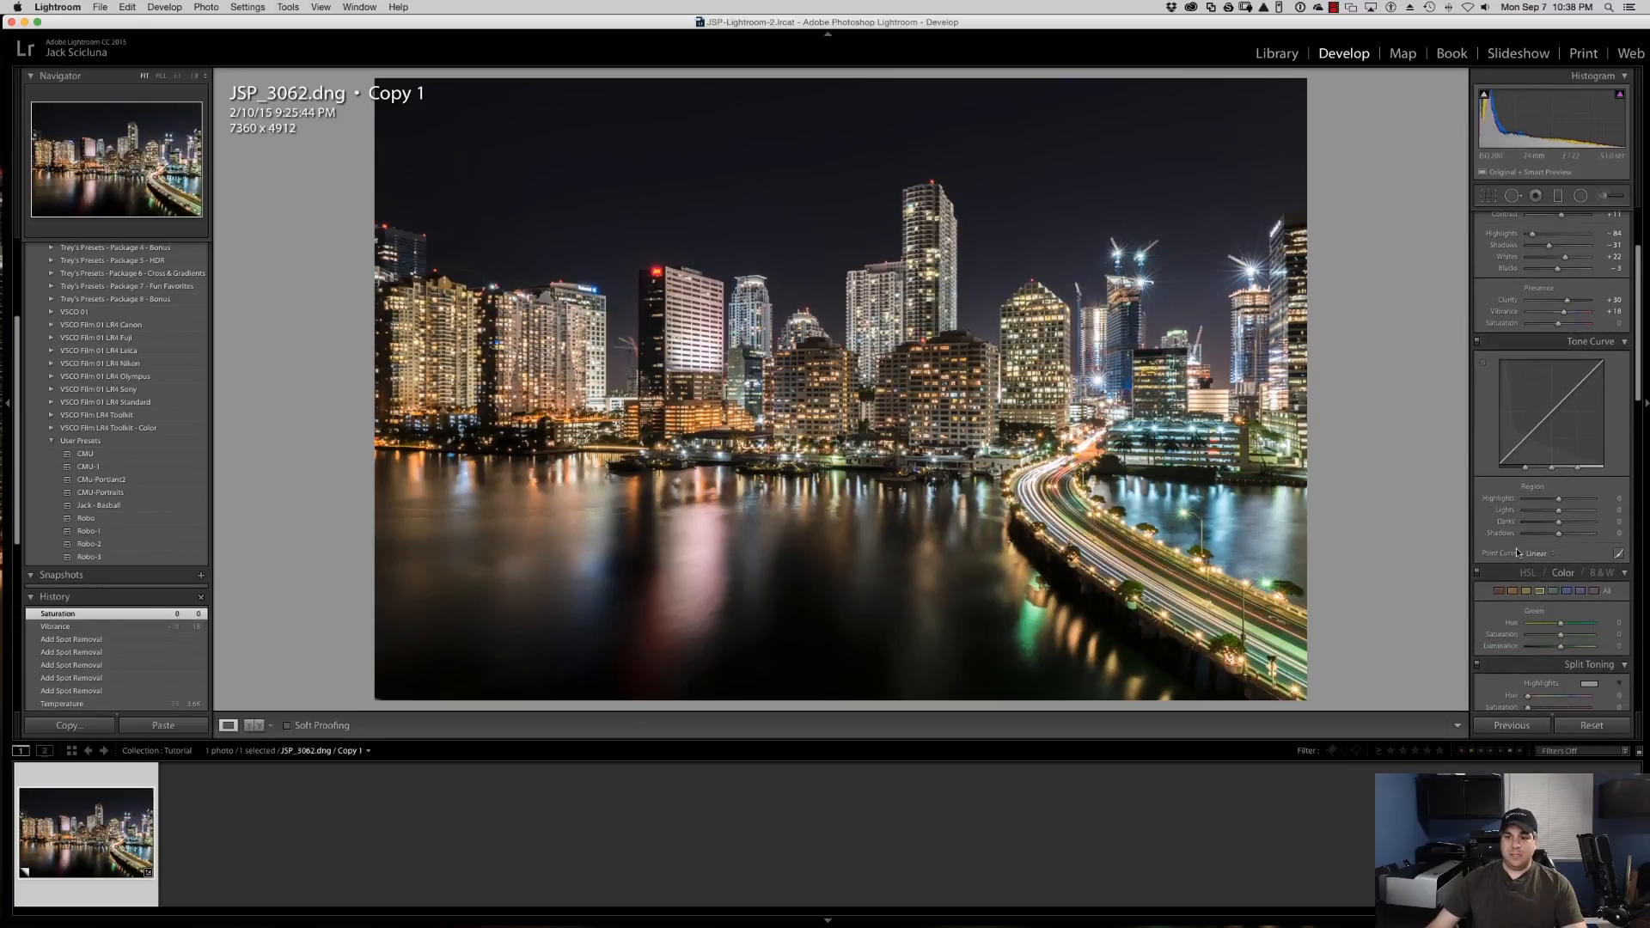
{"action": "scroll", "coordinate": [1510, 554], "scroll_direction": "down", "scroll_amount": 10}
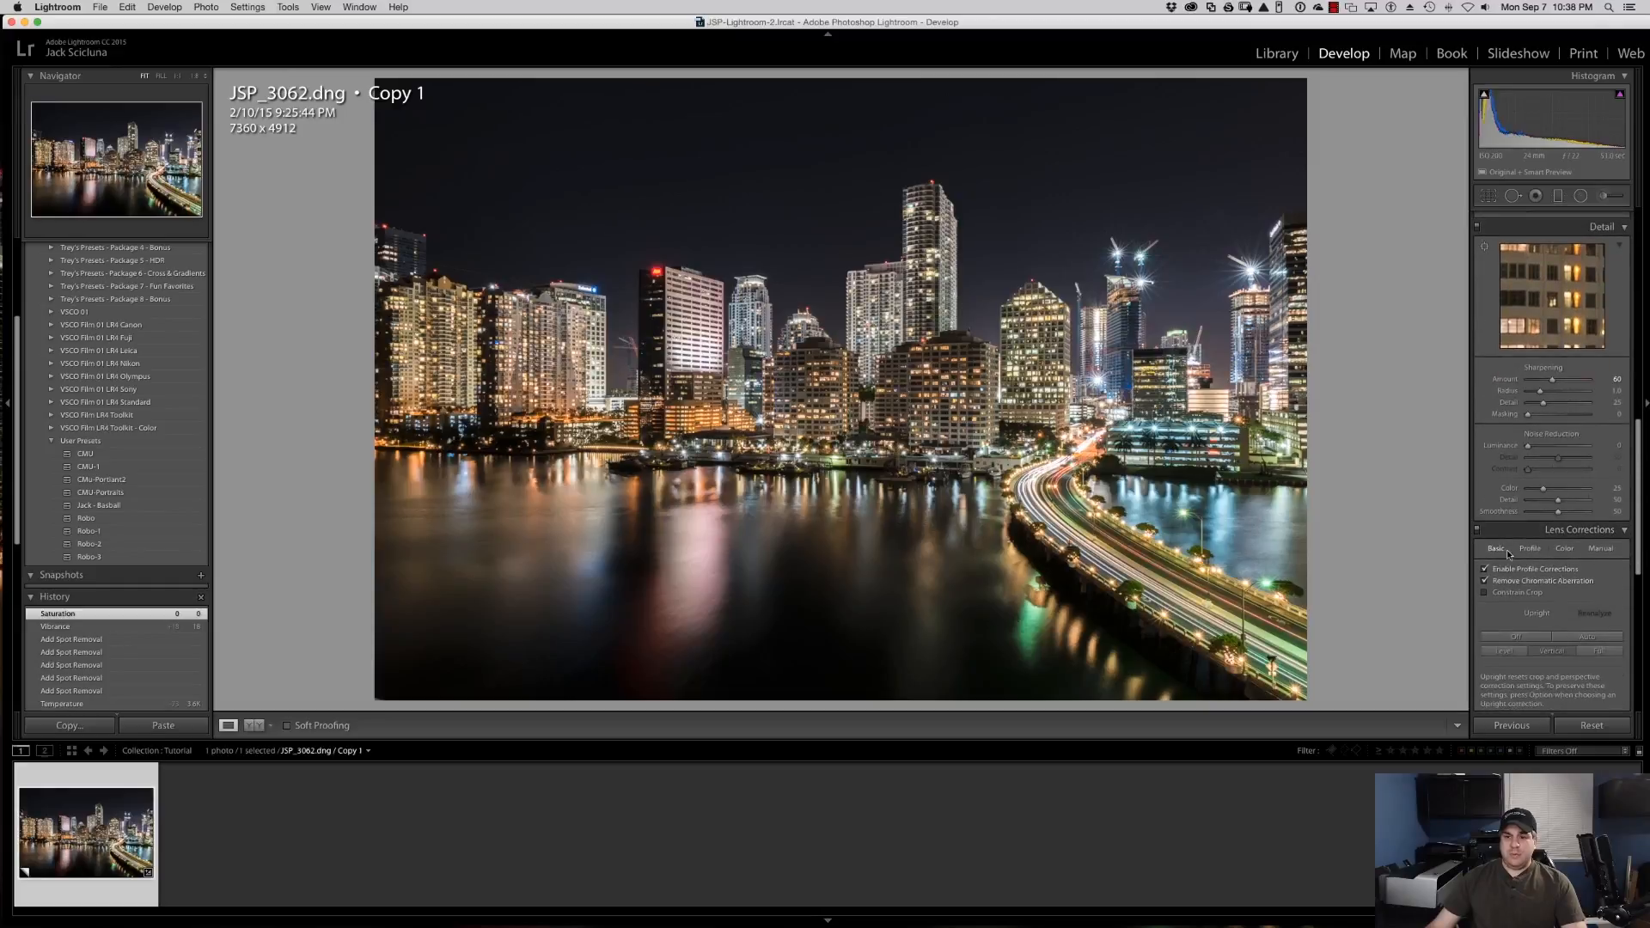
{"action": "scroll", "coordinate": [1506, 553], "scroll_direction": "up", "scroll_amount": 5}
{"action": "left_click", "coordinate": [1142, 352]}
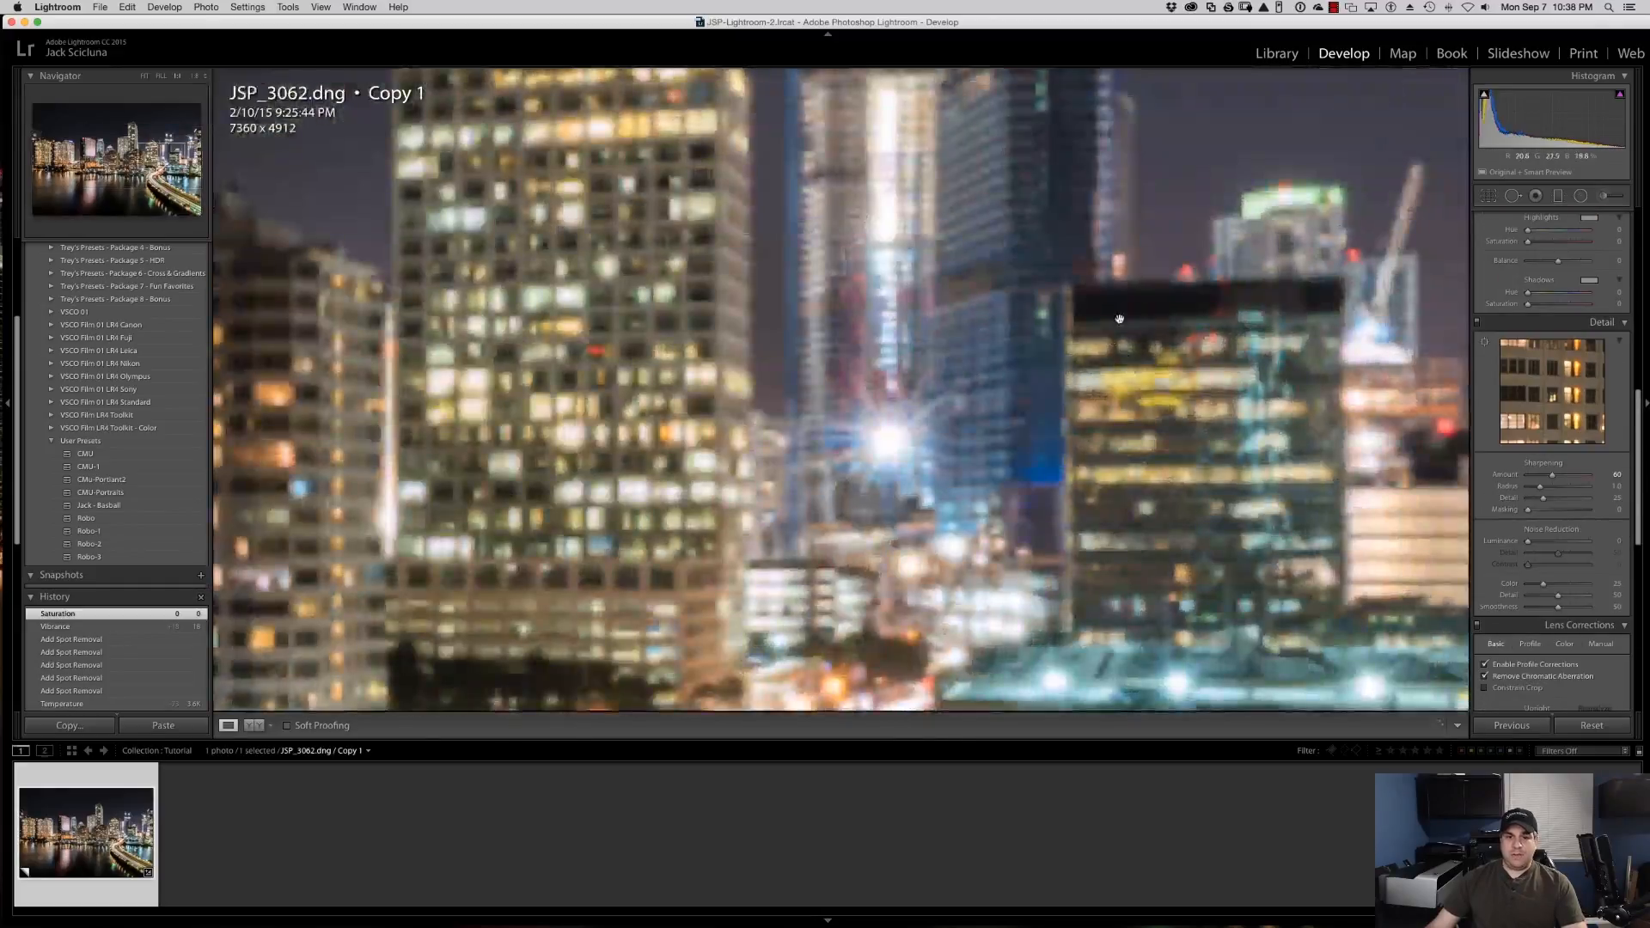
{"action": "left_click_drag", "start_coordinate": [1120, 317], "coordinate": [956, 523]}
{"action": "left_click_drag", "start_coordinate": [971, 451], "coordinate": [916, 489]}
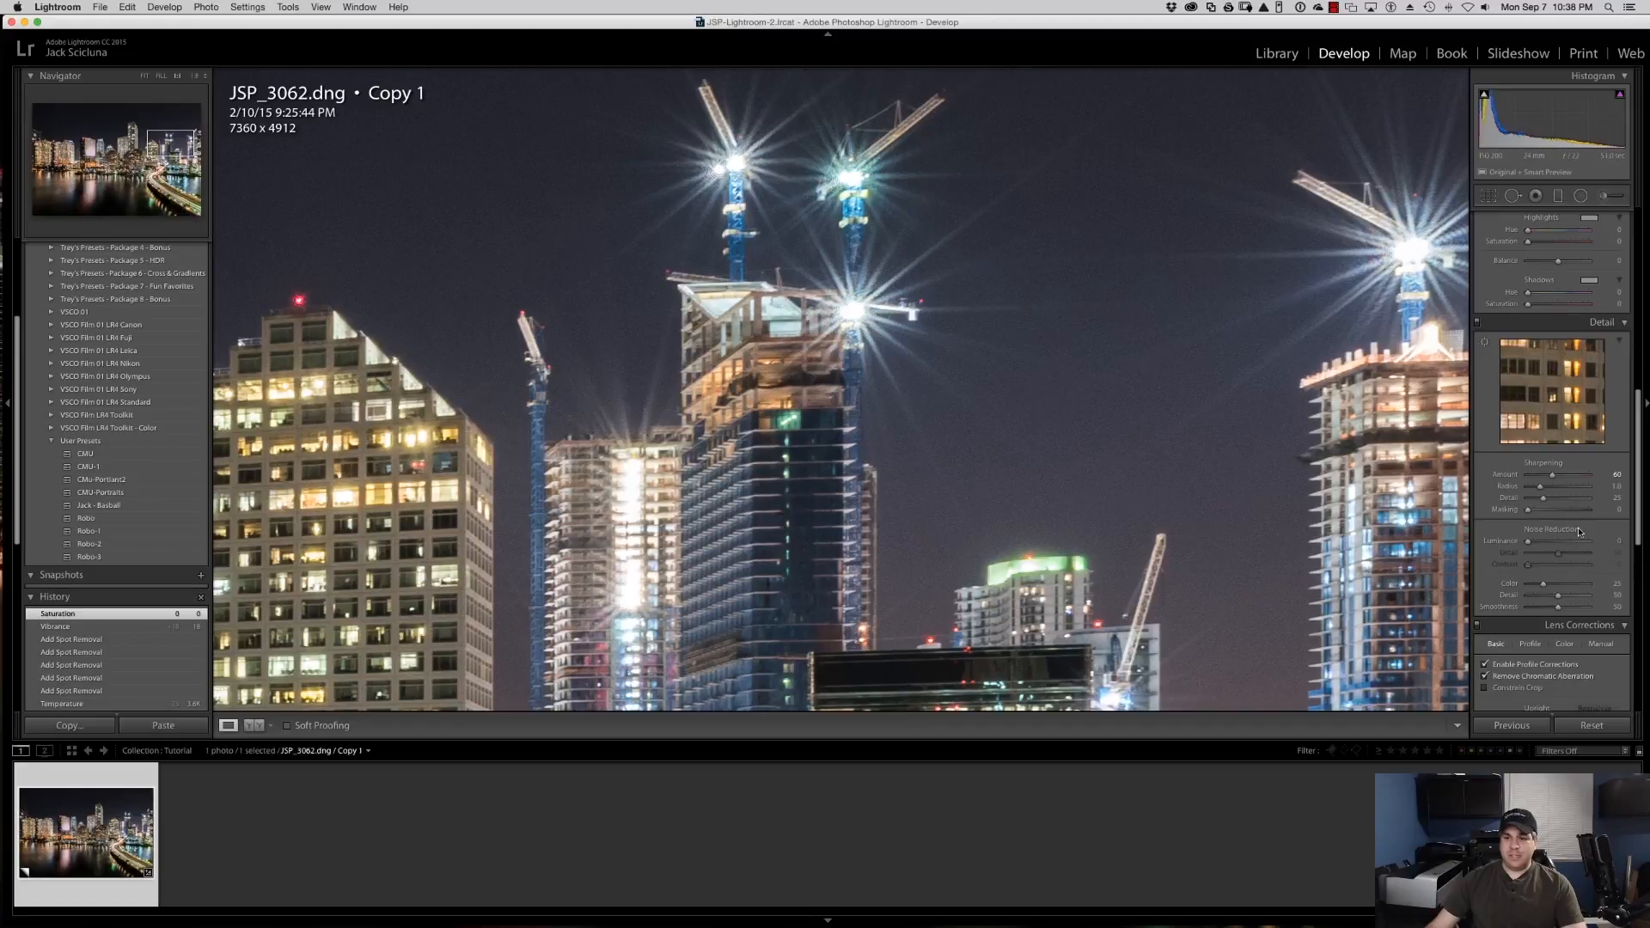
{"action": "scroll", "coordinate": [1580, 532], "scroll_direction": "down", "scroll_amount": 3}
{"action": "left_click_drag", "start_coordinate": [1529, 442], "coordinate": [1552, 442]}
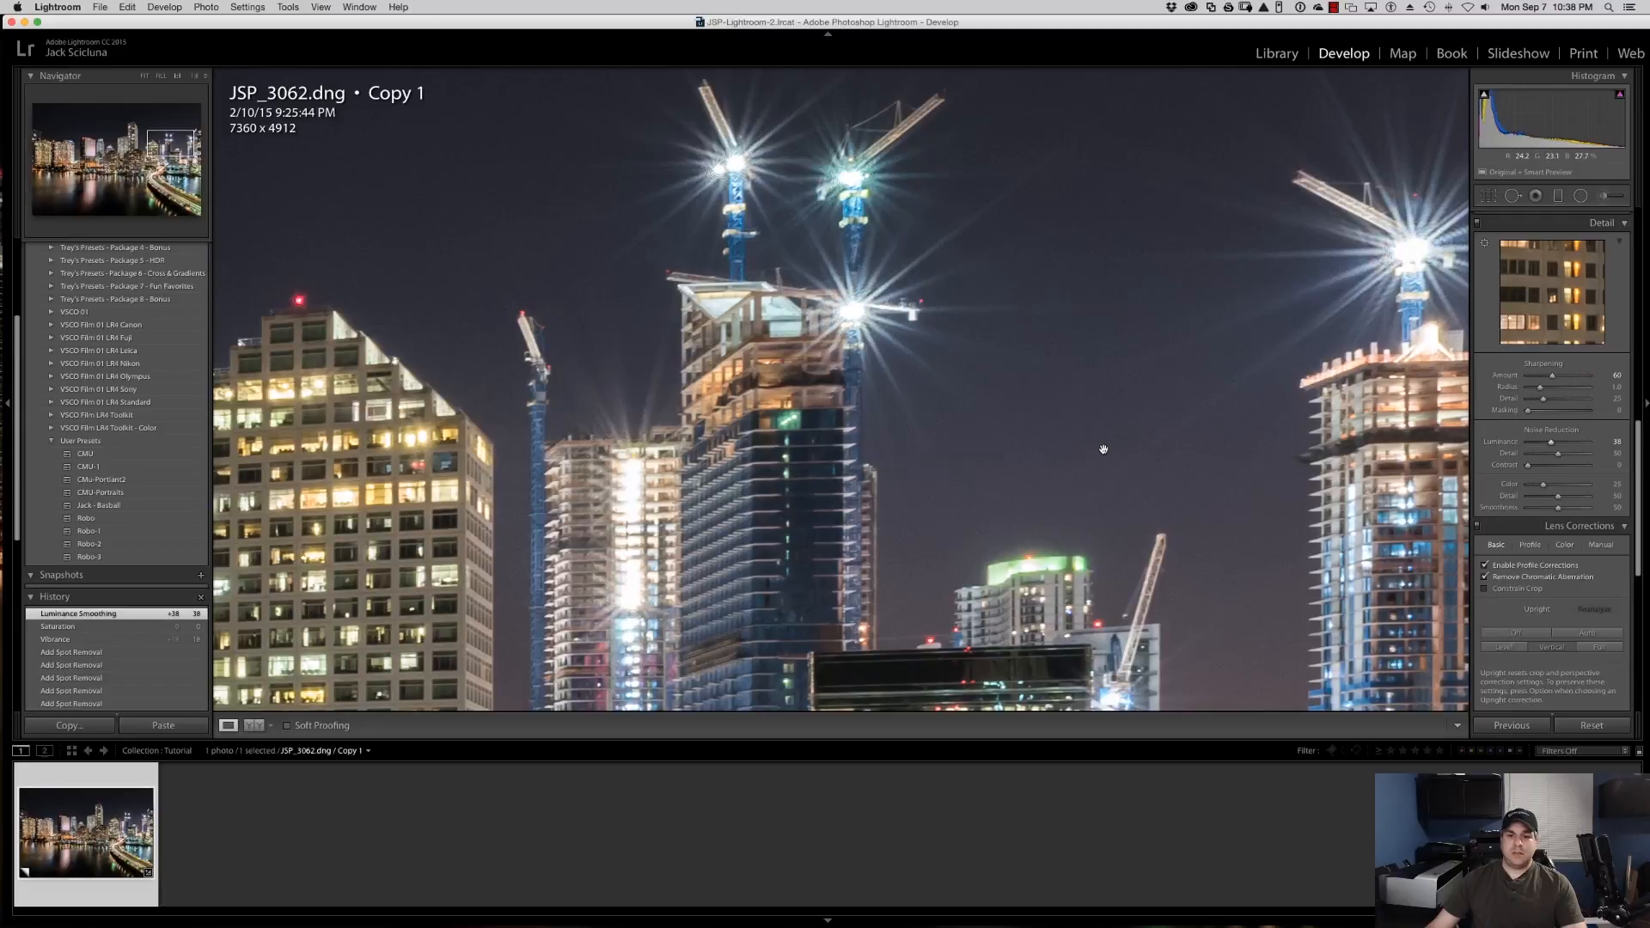
Reset the luminance noise reduction to 0 to compare the sky without smoothing.
{"action": "left_click", "coordinate": [1616, 442]}
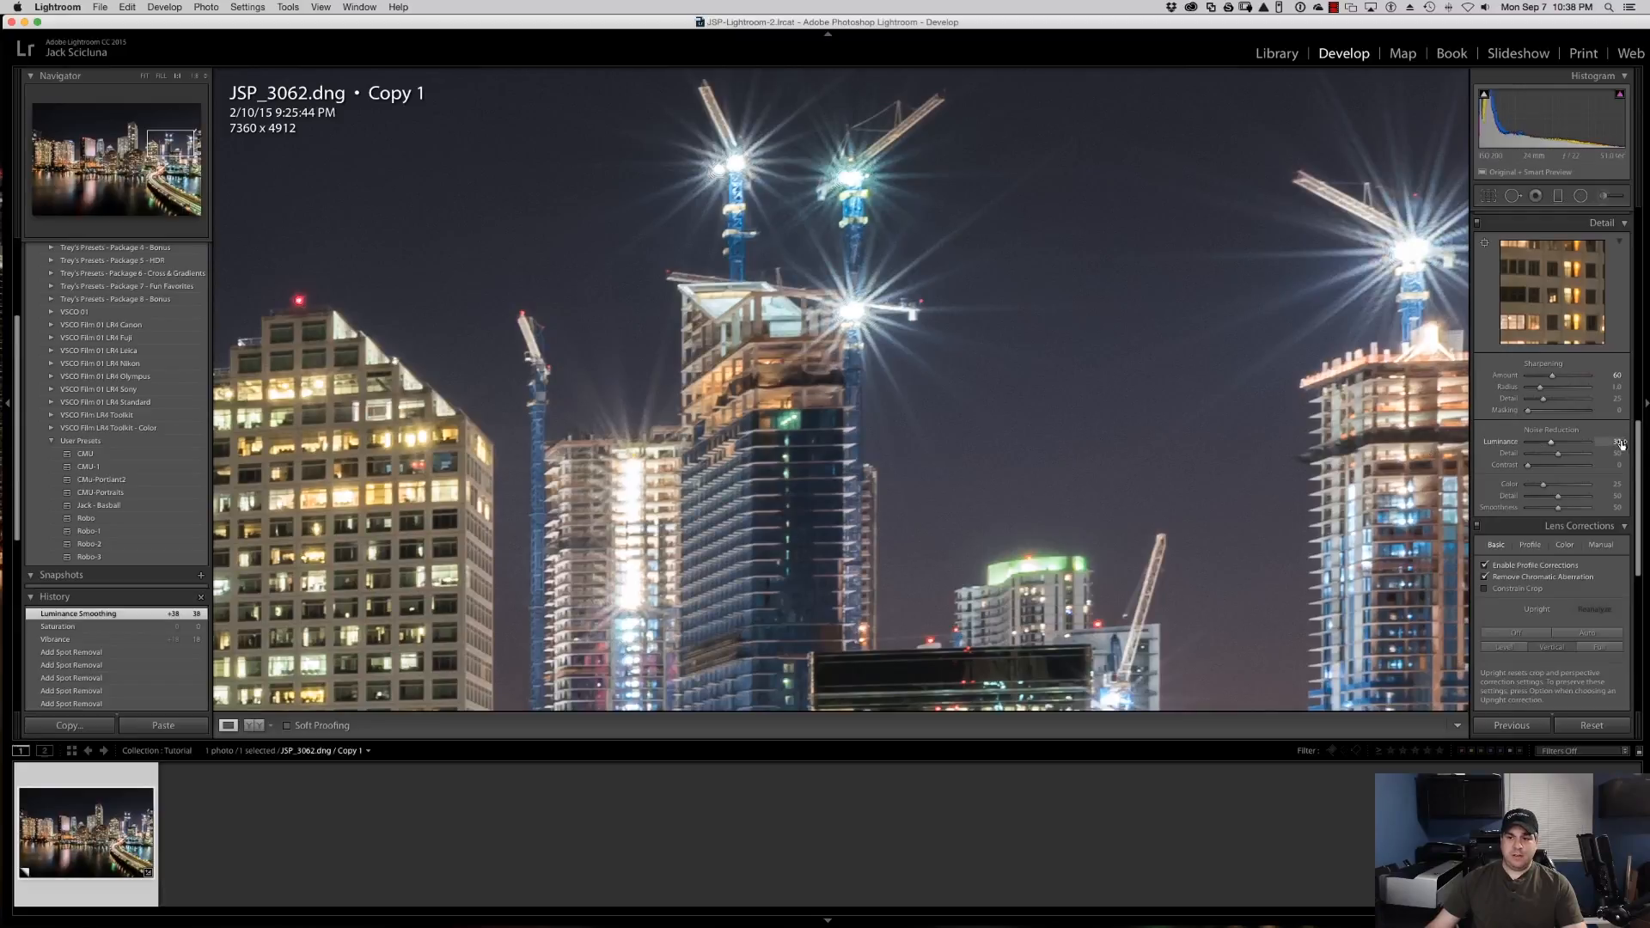
{"action": "type", "text": "0"}
{"action": "key", "text": "Return"}
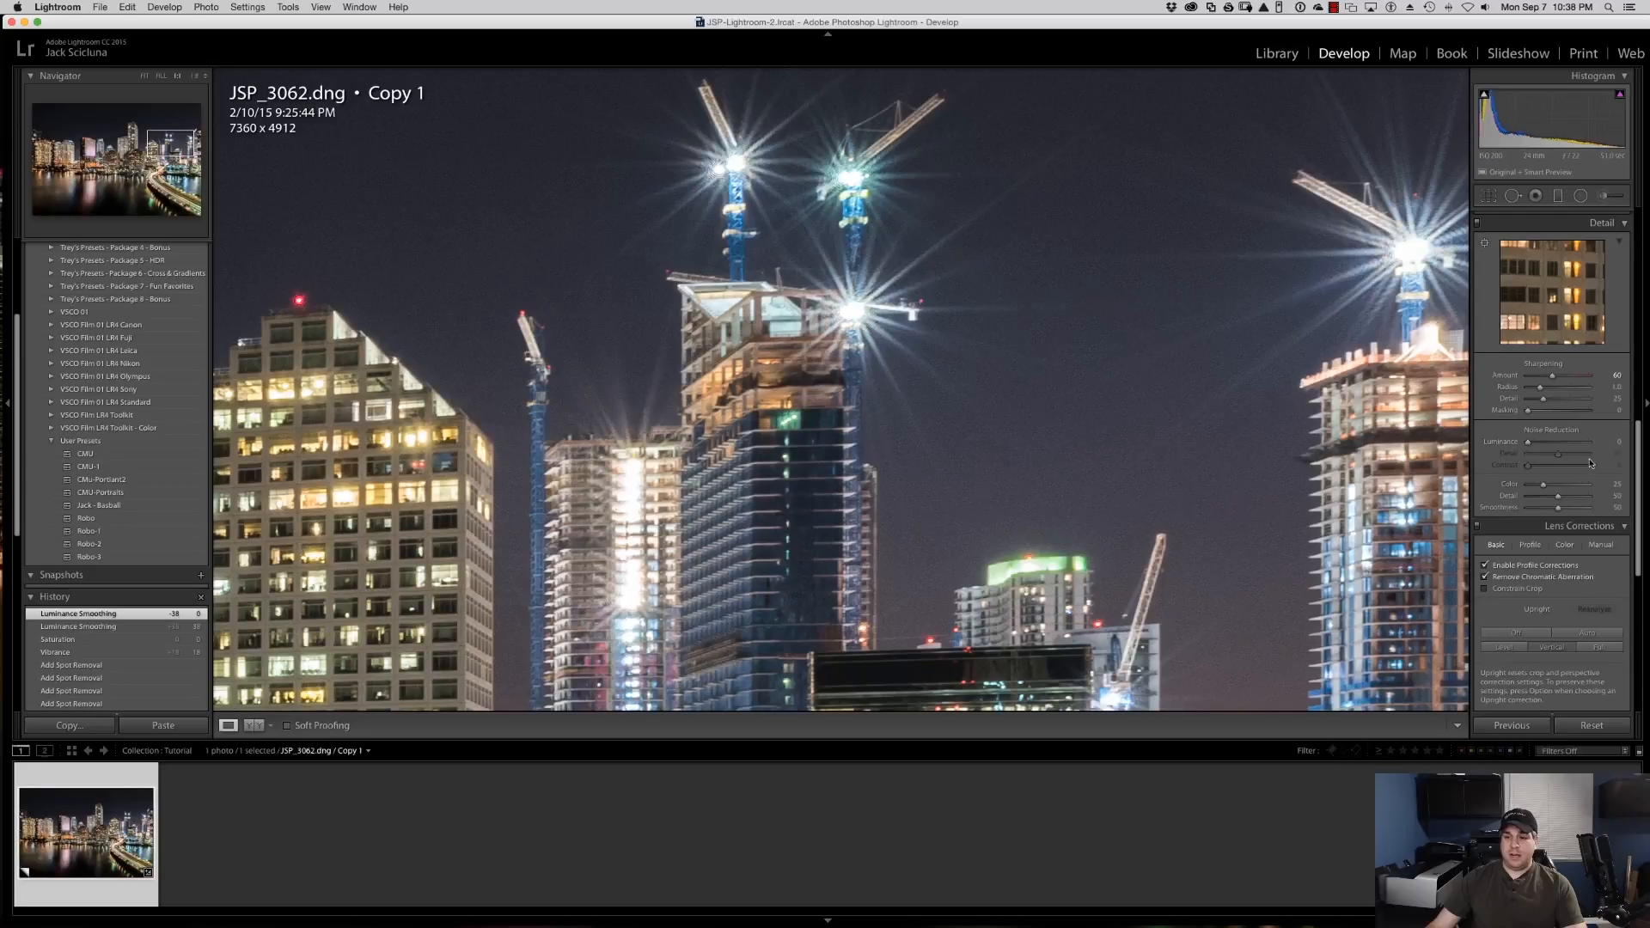
Set the luminance noise reduction to 32 and check the smoothed sky up close and in the full photo.
{"action": "left_click", "coordinate": [1547, 442]}
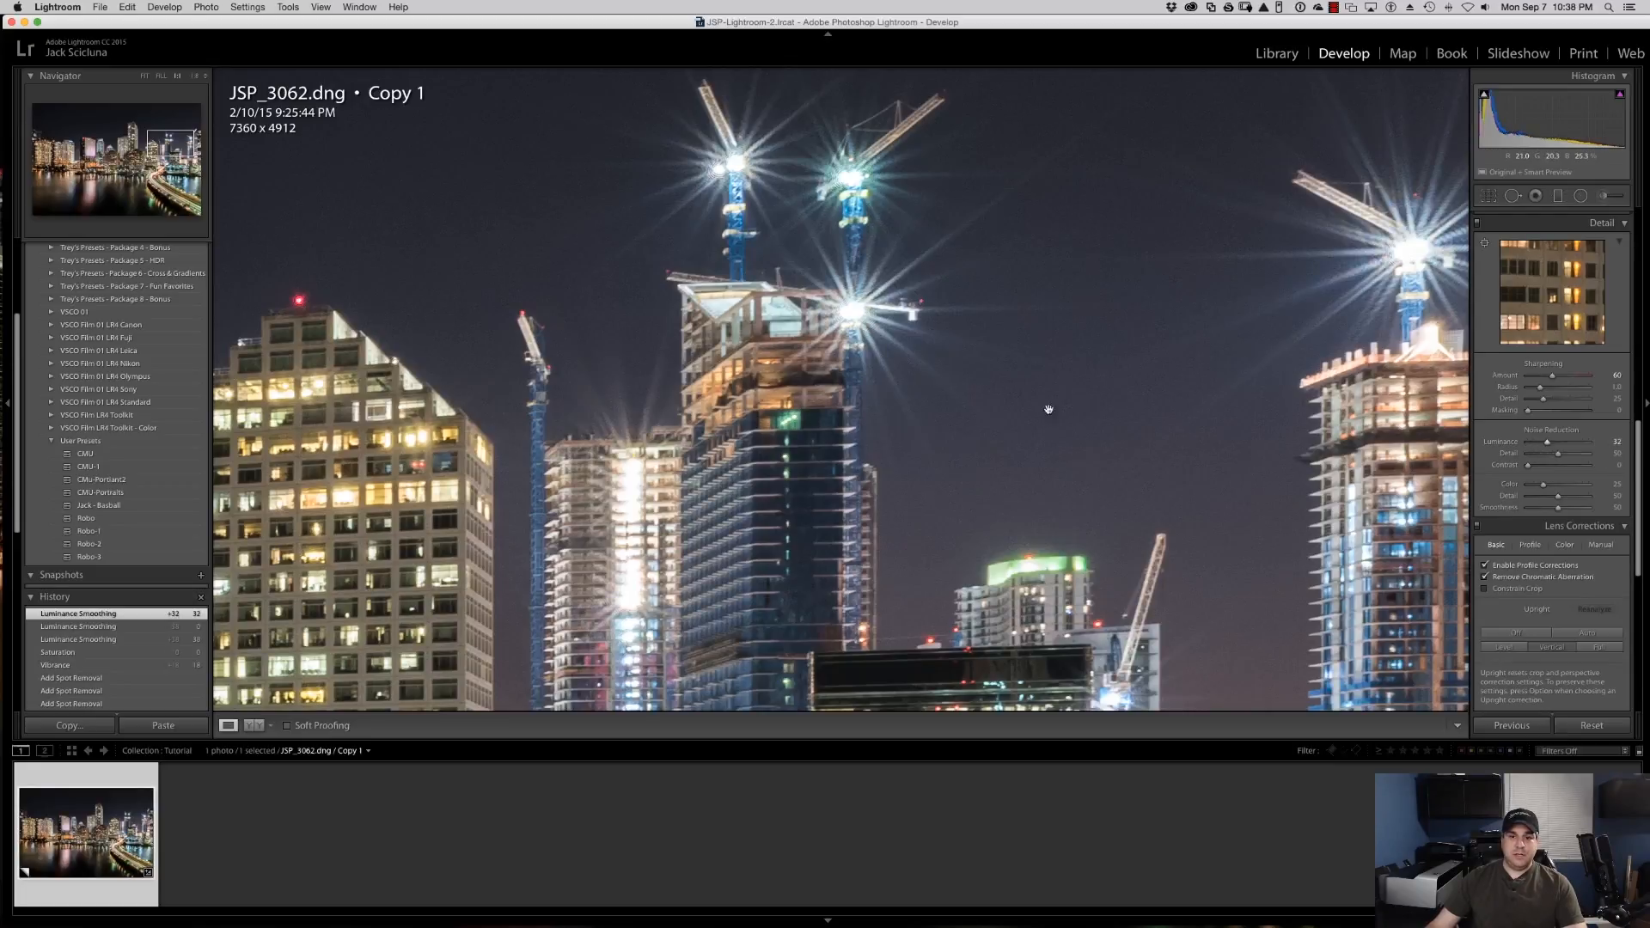
{"action": "left_click_drag", "start_coordinate": [1017, 405], "coordinate": [1190, 516]}
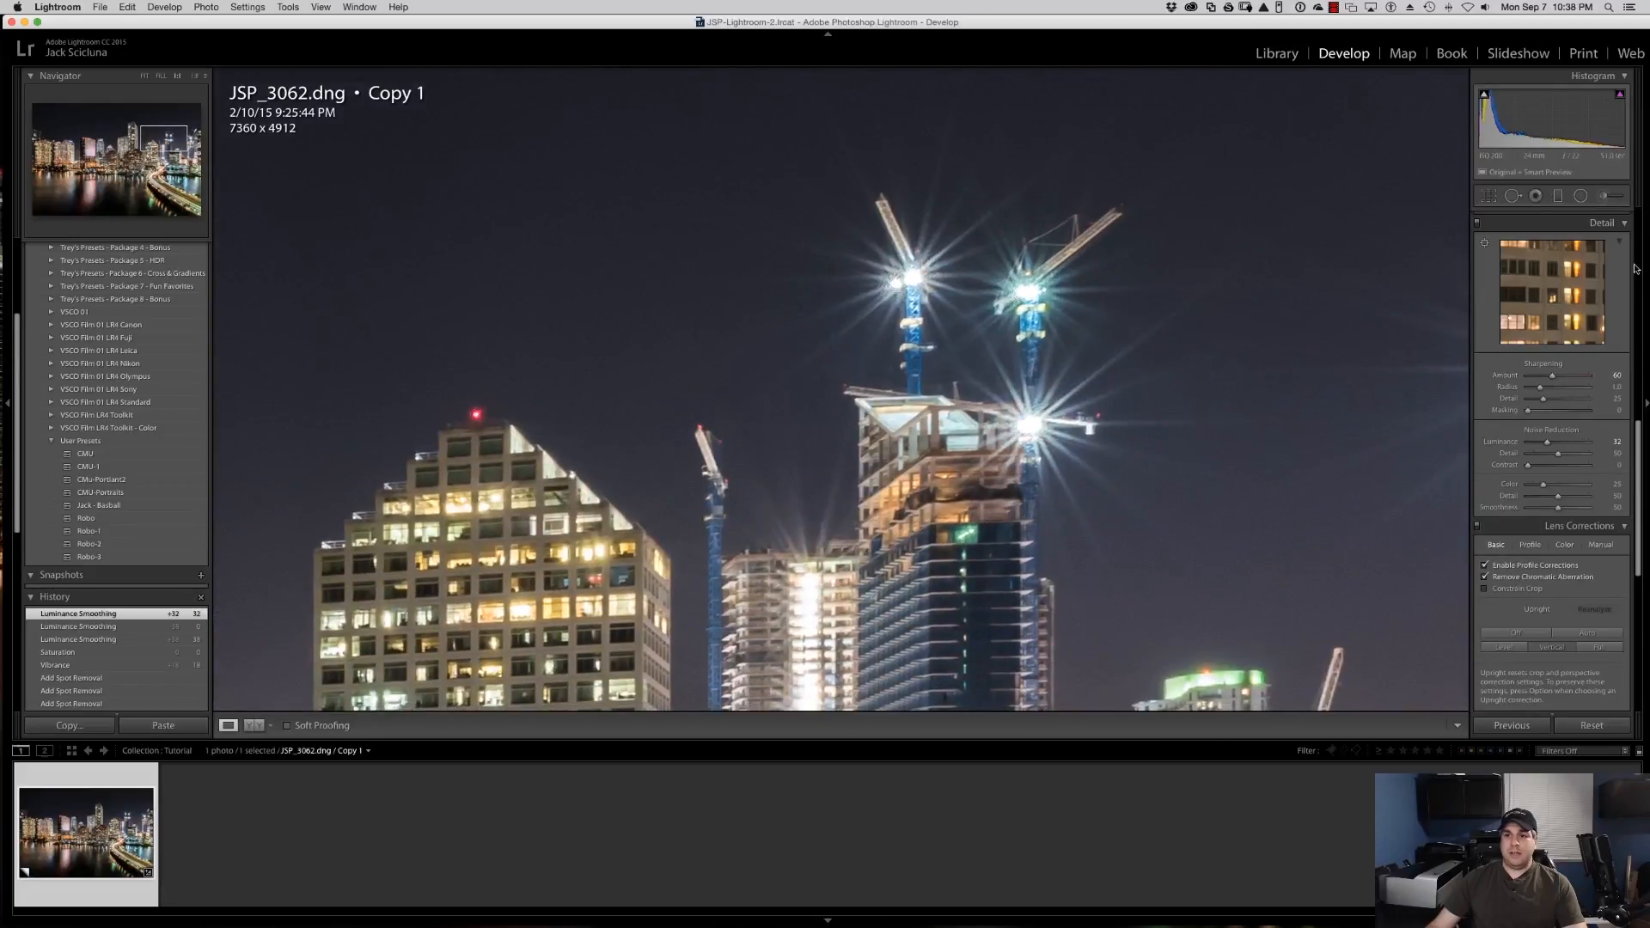
{"action": "left_click", "coordinate": [1182, 395]}
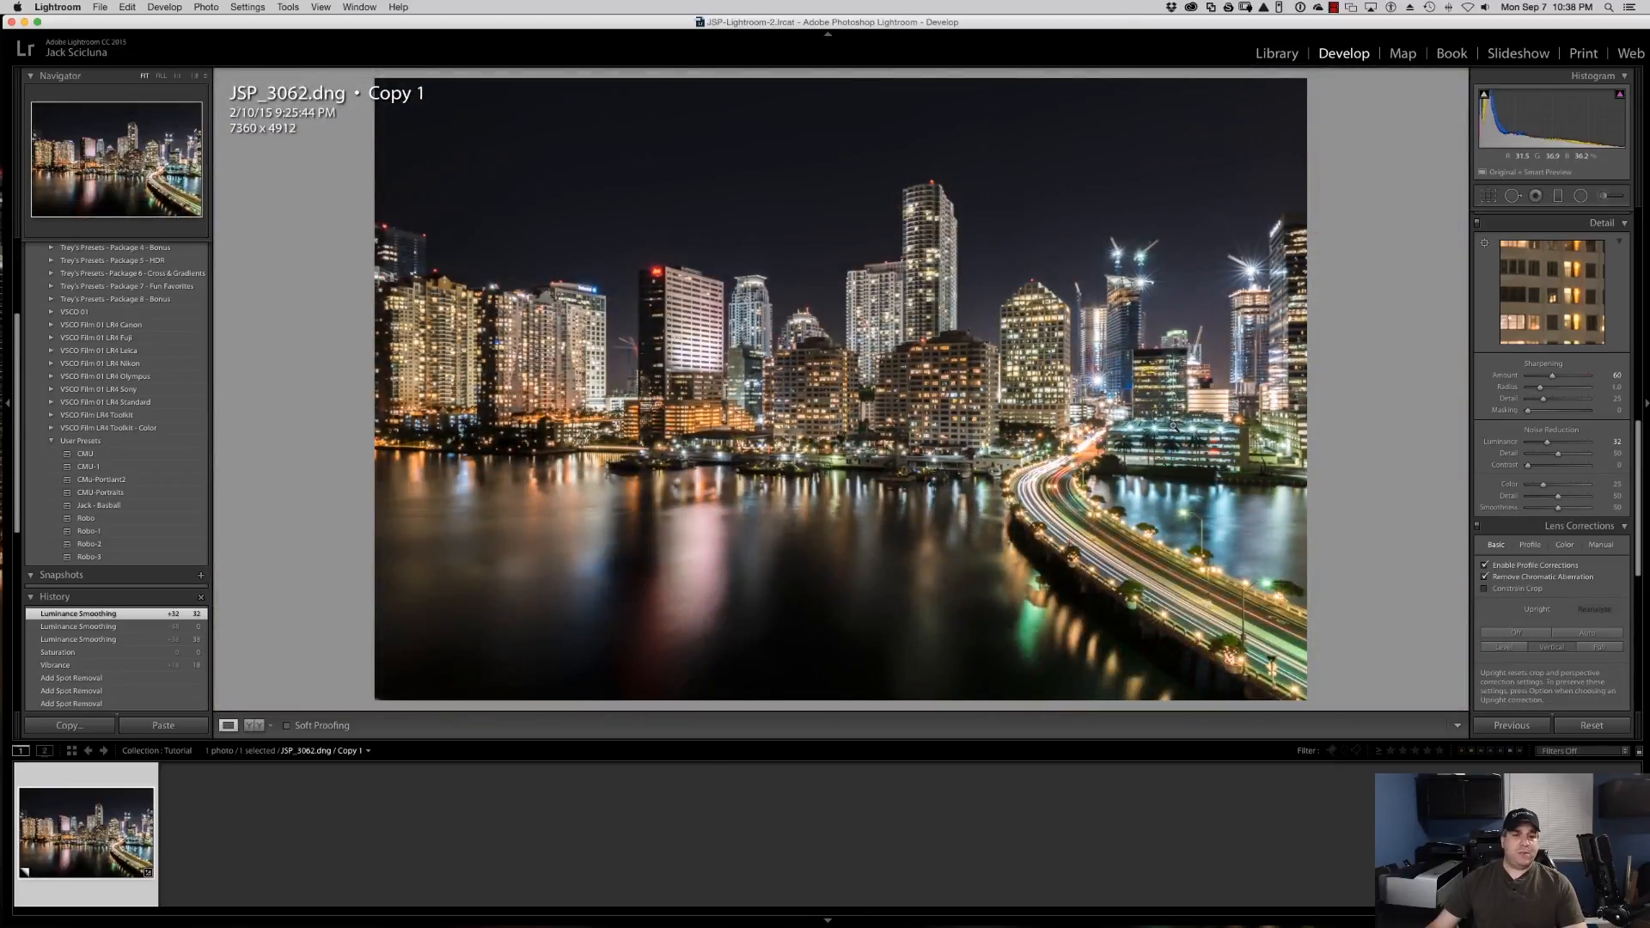
Inspect the sky up close and heal two small spots above the AON building with Spot Removal, ending on the full photo.
{"action": "scroll", "coordinate": [1564, 430], "scroll_direction": "up", "scroll_amount": 12}
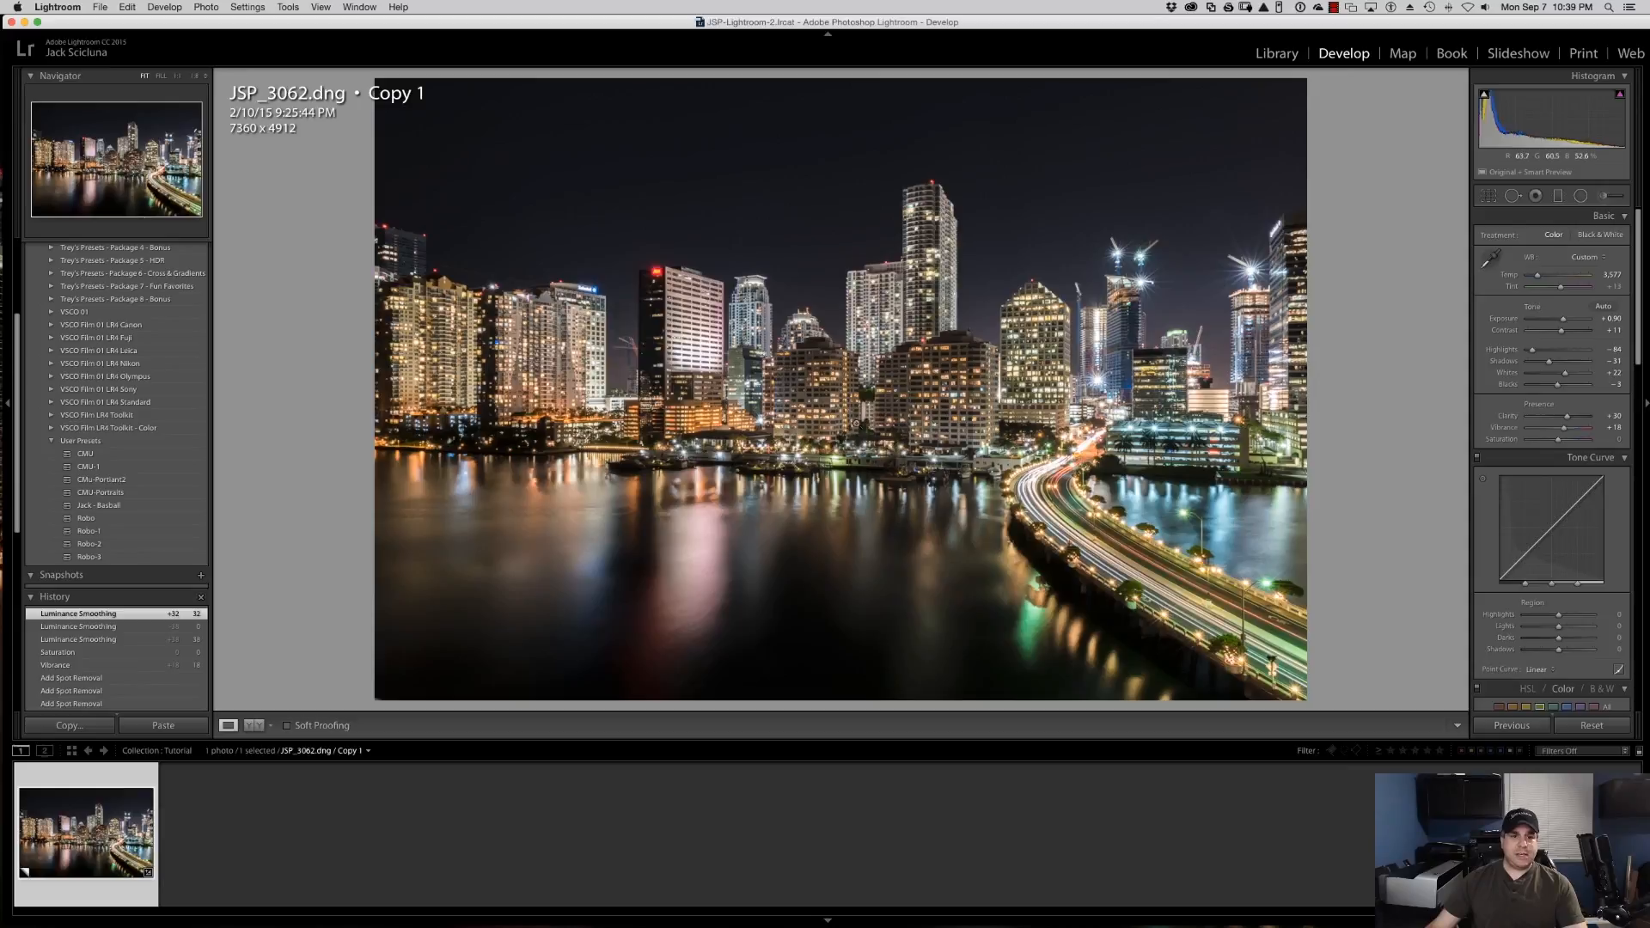
{"action": "left_click_drag", "start_coordinate": [678, 199], "coordinate": [1042, 464]}
{"action": "left_click_drag", "start_coordinate": [861, 487], "coordinate": [909, 262]}
{"action": "left_click_drag", "start_coordinate": [1129, 472], "coordinate": [541, 504]}
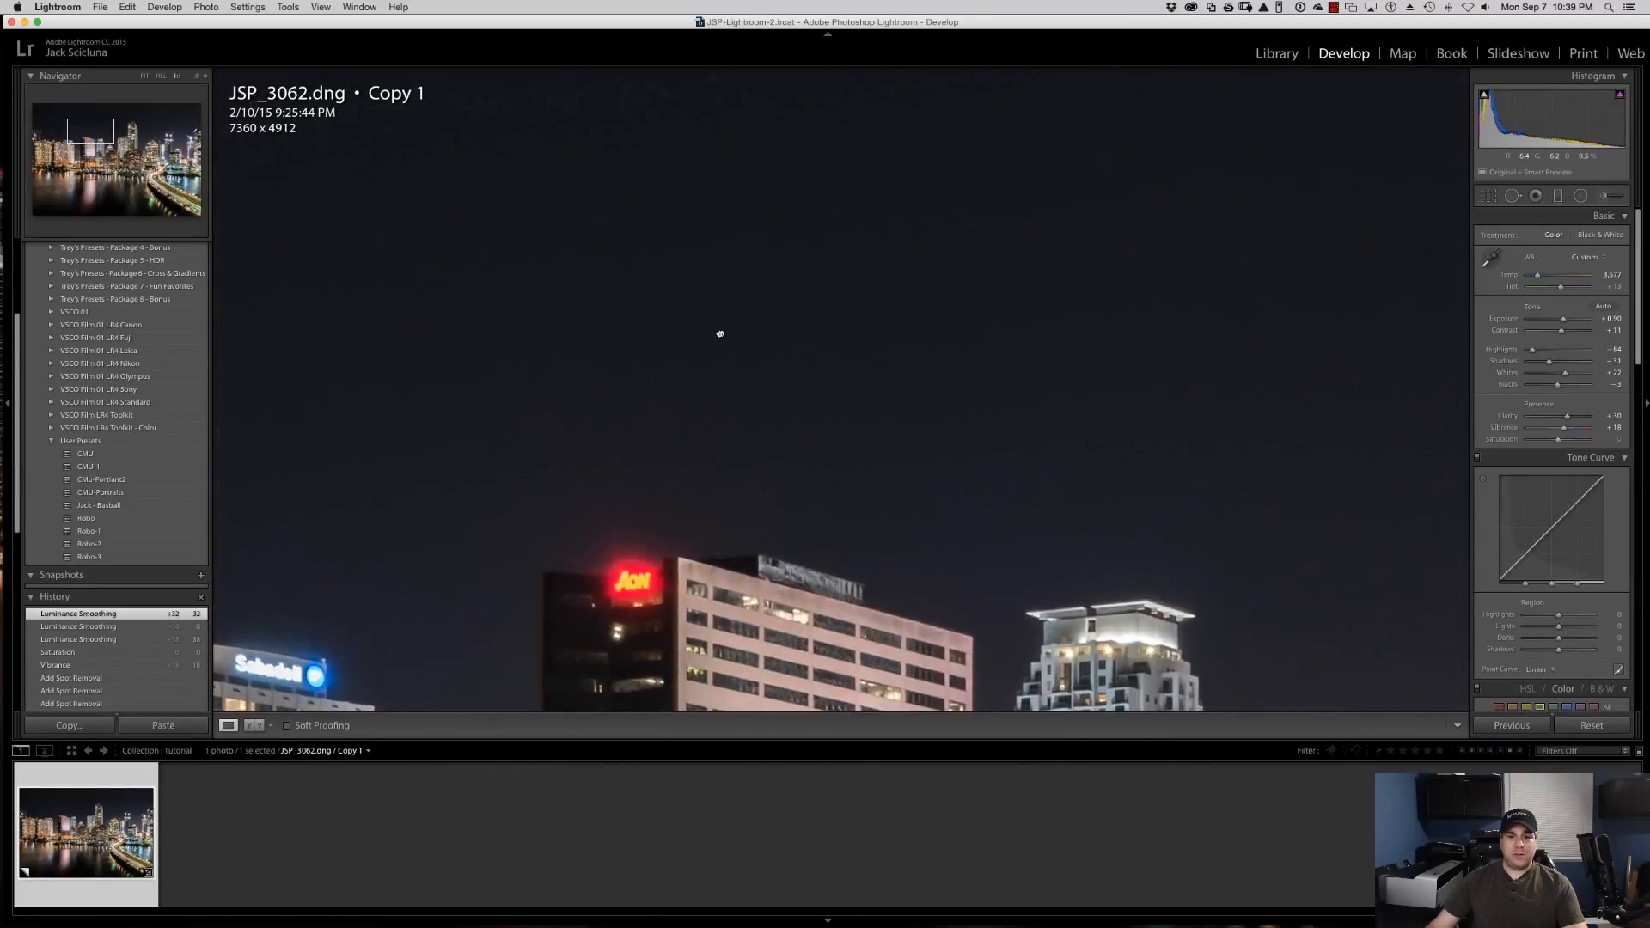
{"action": "left_click_drag", "start_coordinate": [719, 335], "coordinate": [616, 516]}
{"action": "left_click_drag", "start_coordinate": [895, 527], "coordinate": [762, 413]}
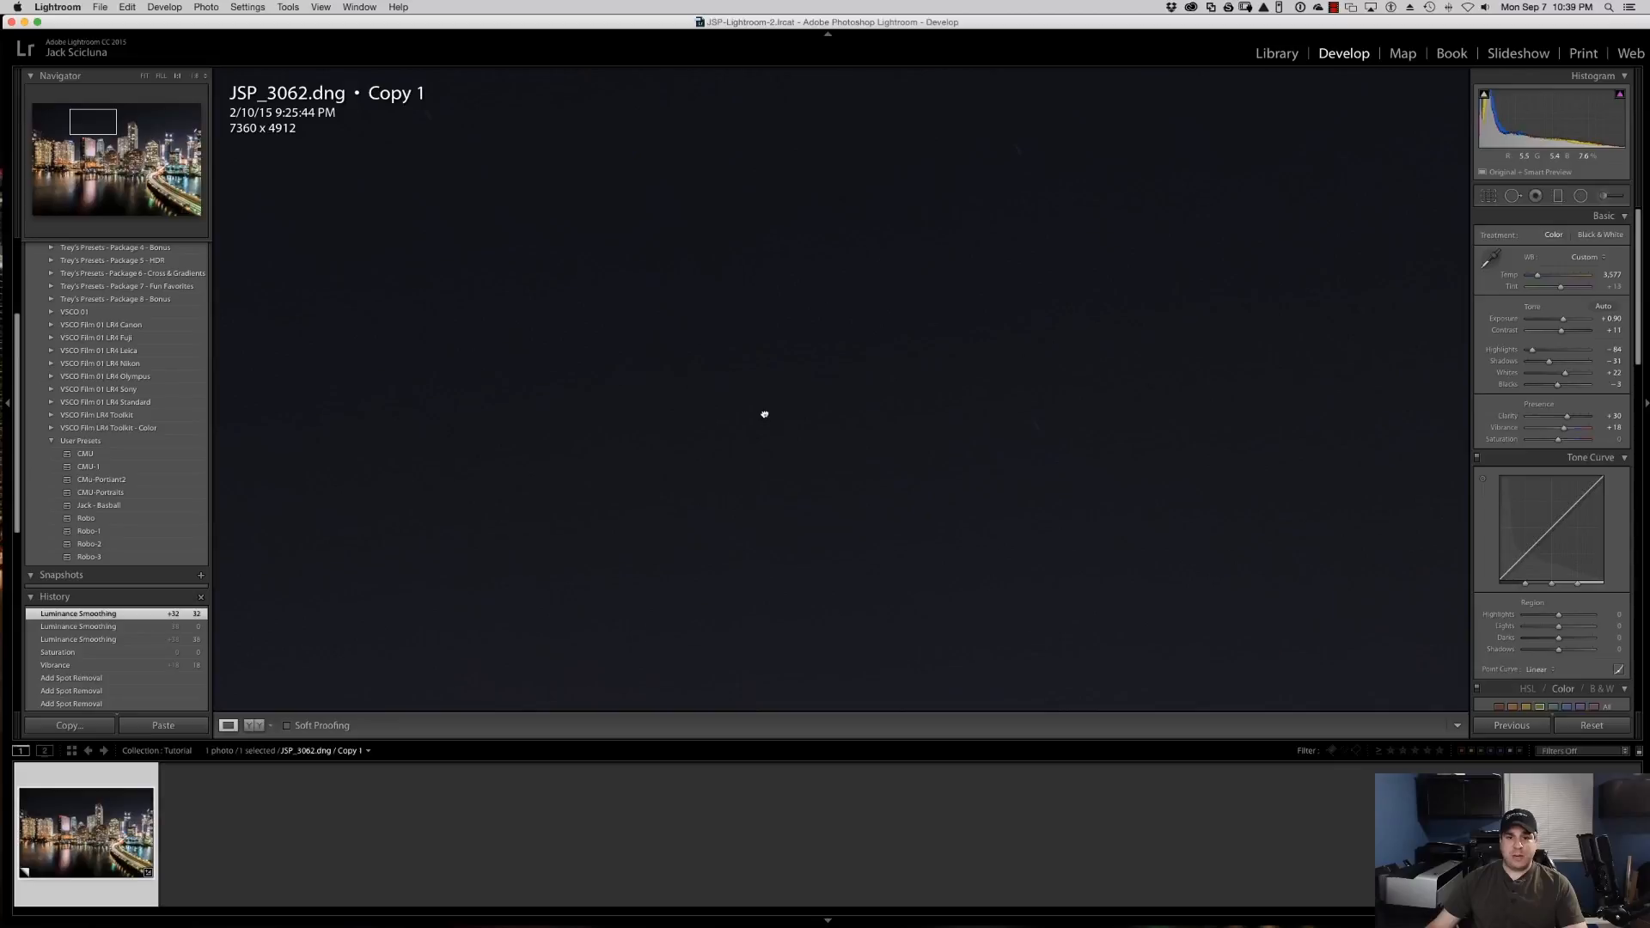
{"action": "left_click_drag", "start_coordinate": [1015, 149], "coordinate": [1035, 184]}
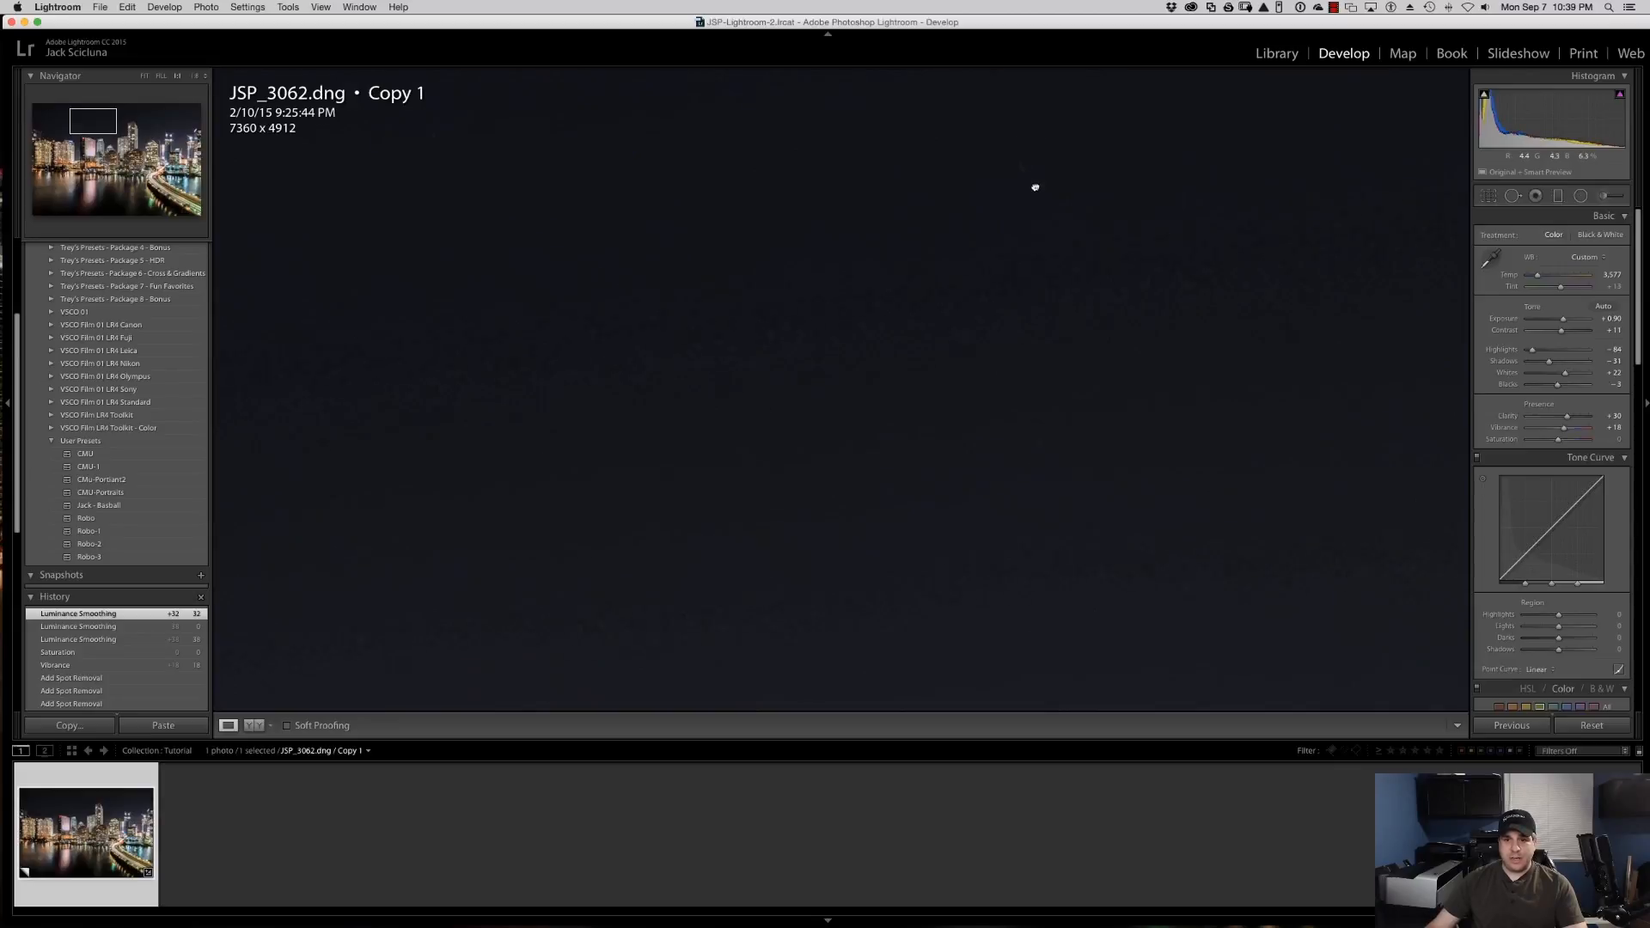
{"action": "left_click", "coordinate": [1513, 196]}
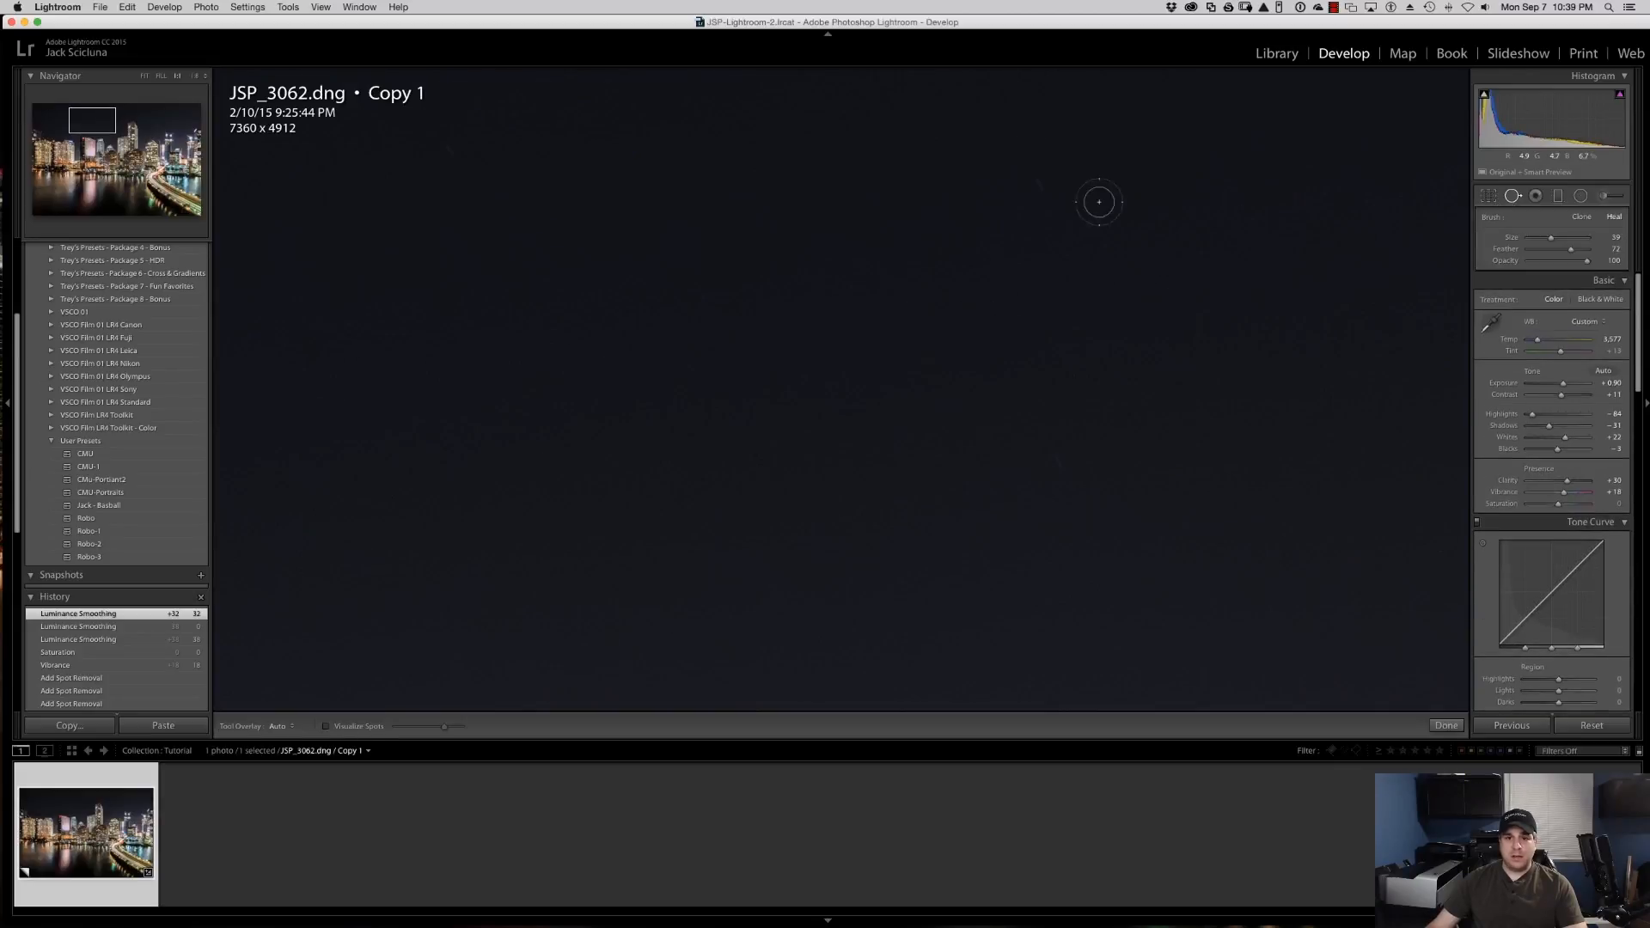
{"action": "left_click", "coordinate": [1036, 177]}
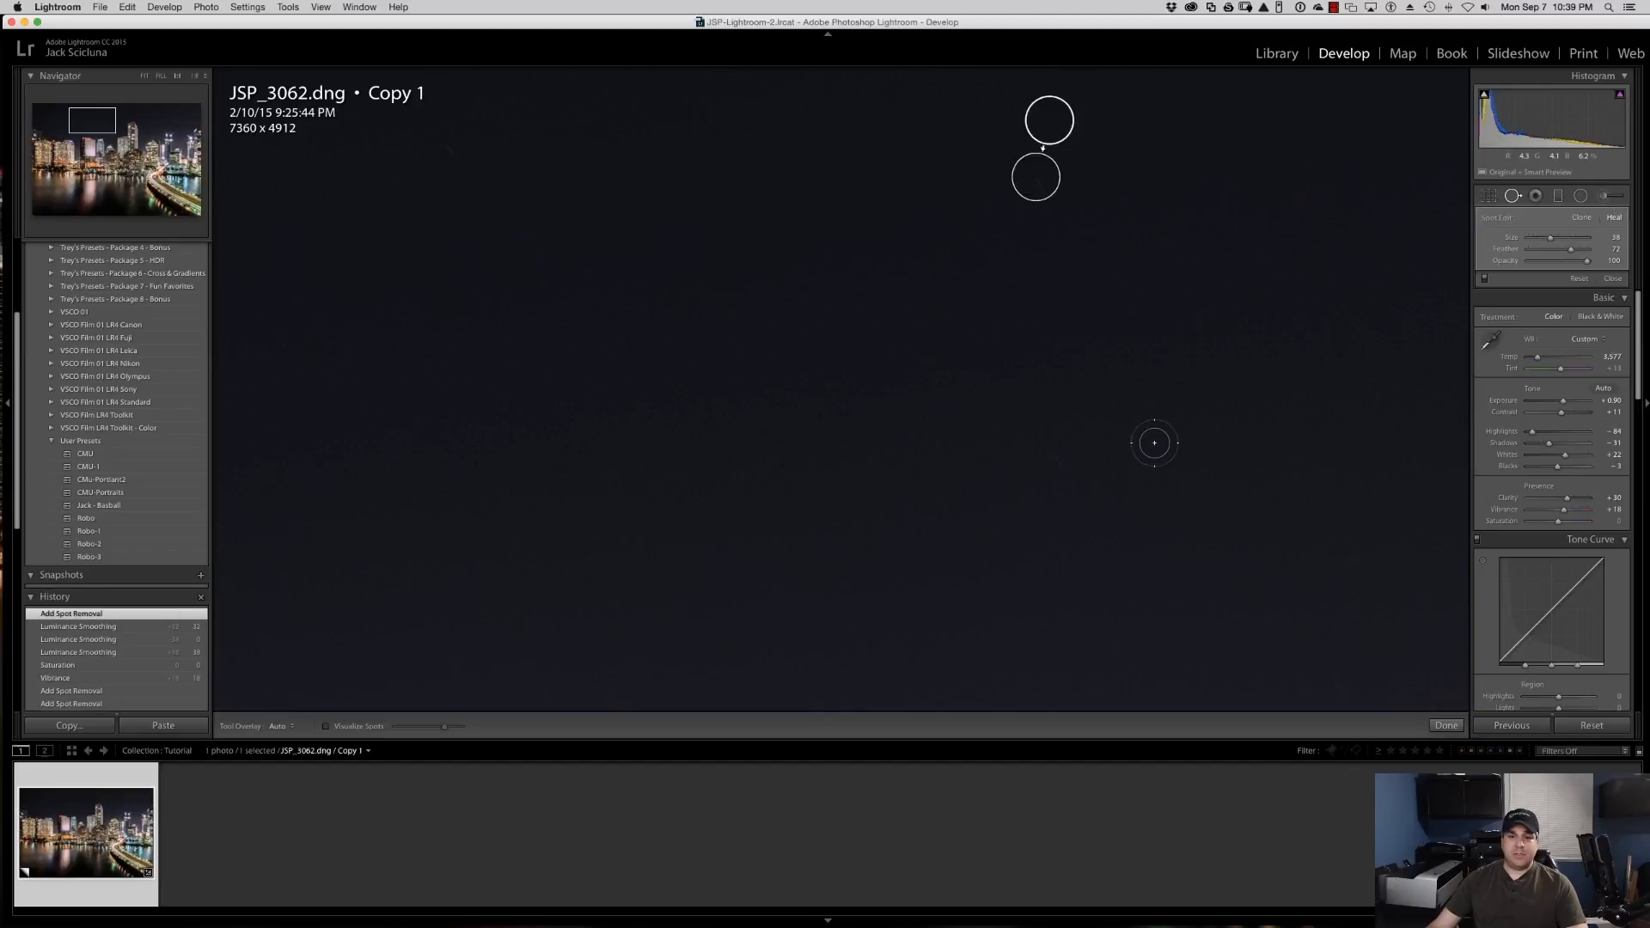
{"action": "left_click", "coordinate": [1056, 464]}
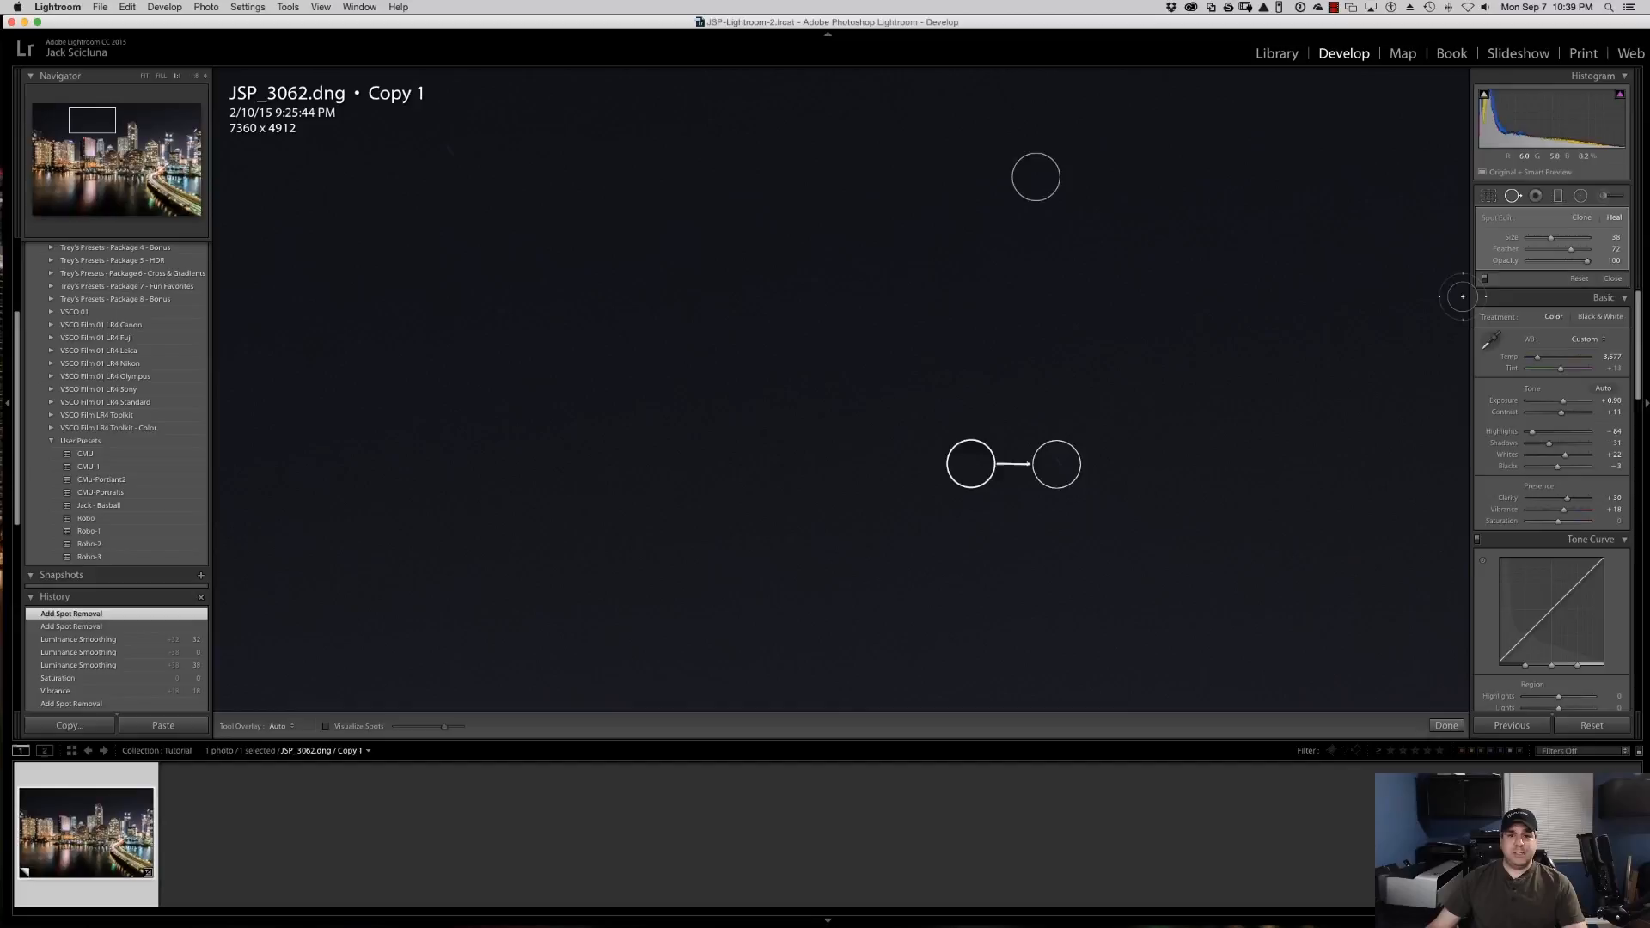
{"action": "left_click", "coordinate": [1514, 197]}
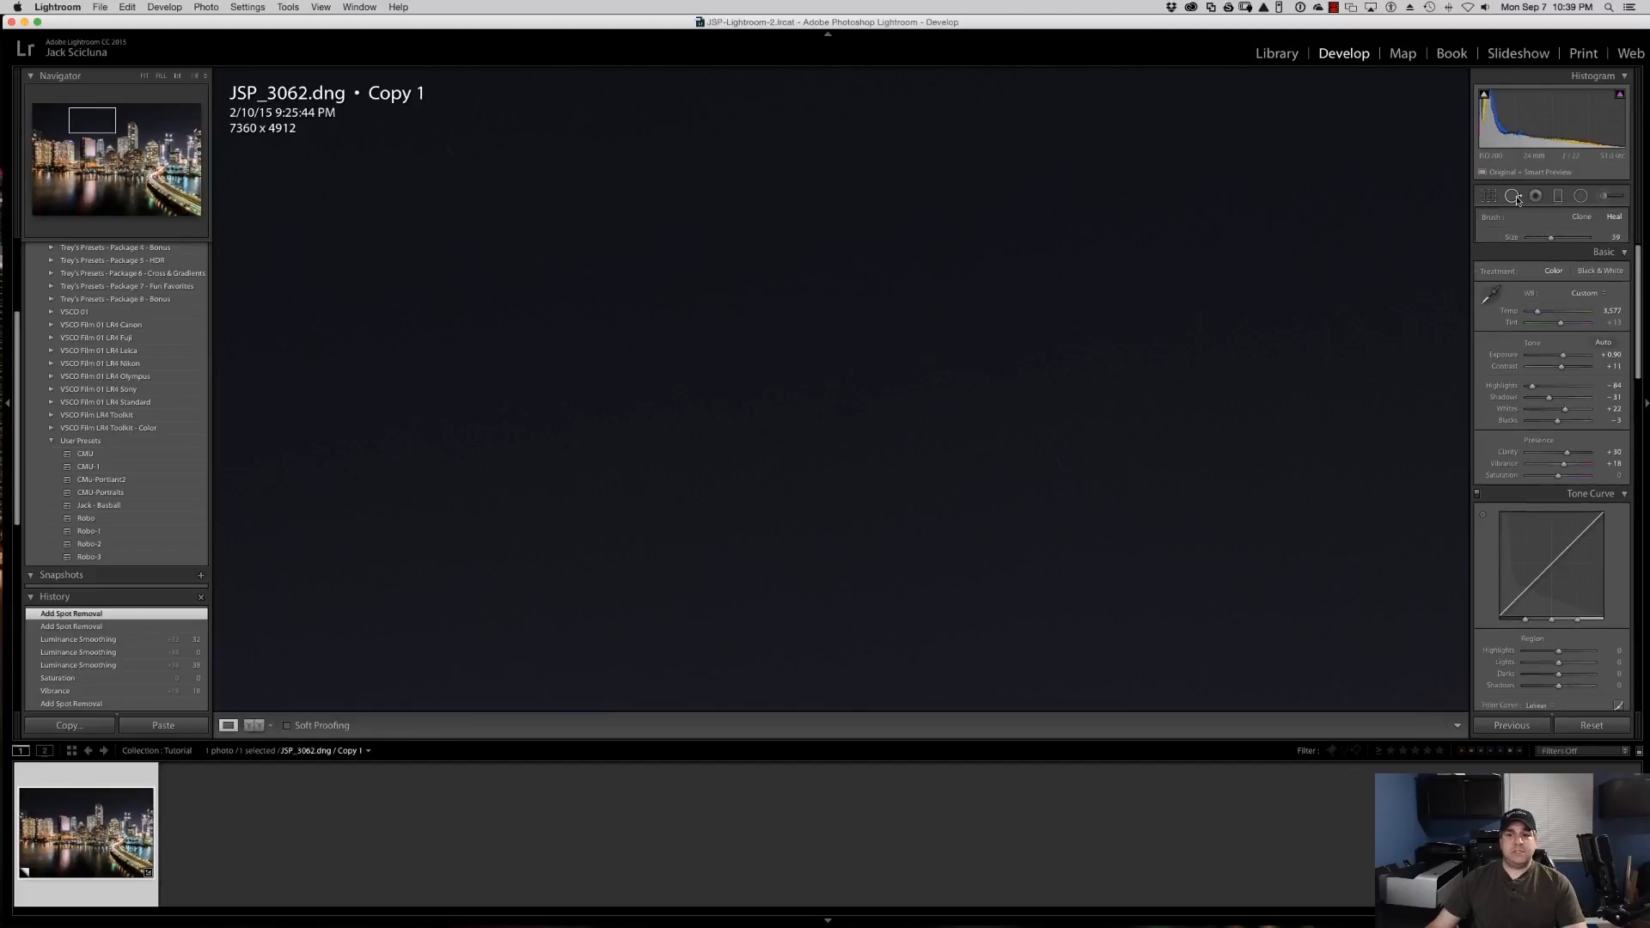
{"action": "left_click_drag", "start_coordinate": [1312, 375], "coordinate": [1218, 379]}
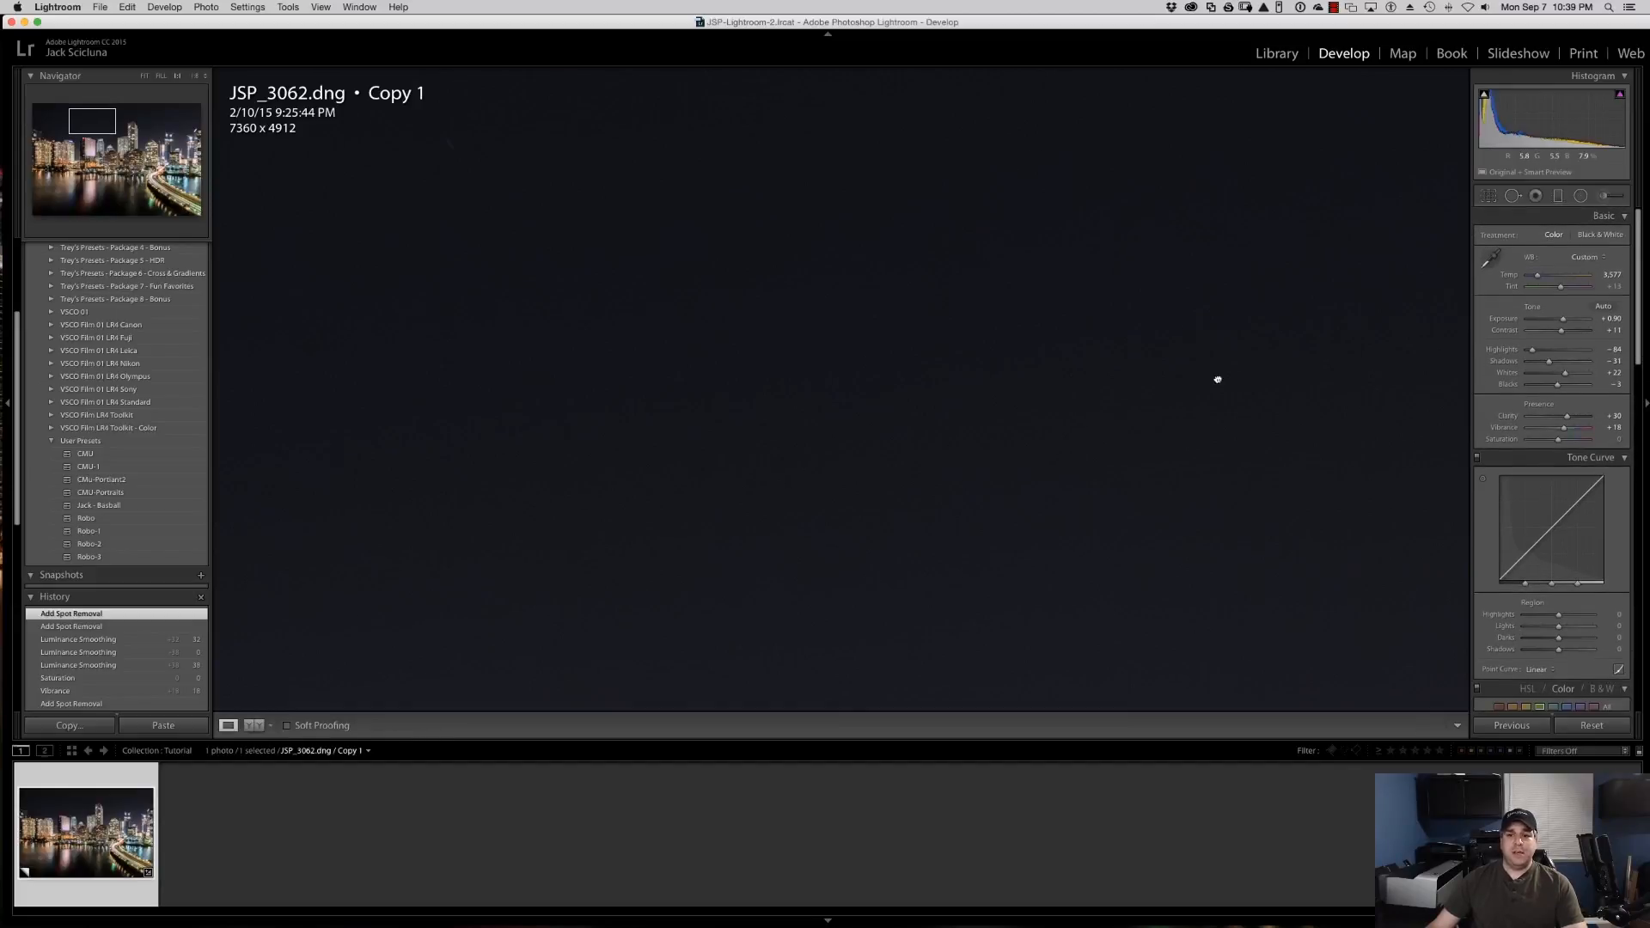
{"action": "left_click", "coordinate": [1185, 372]}
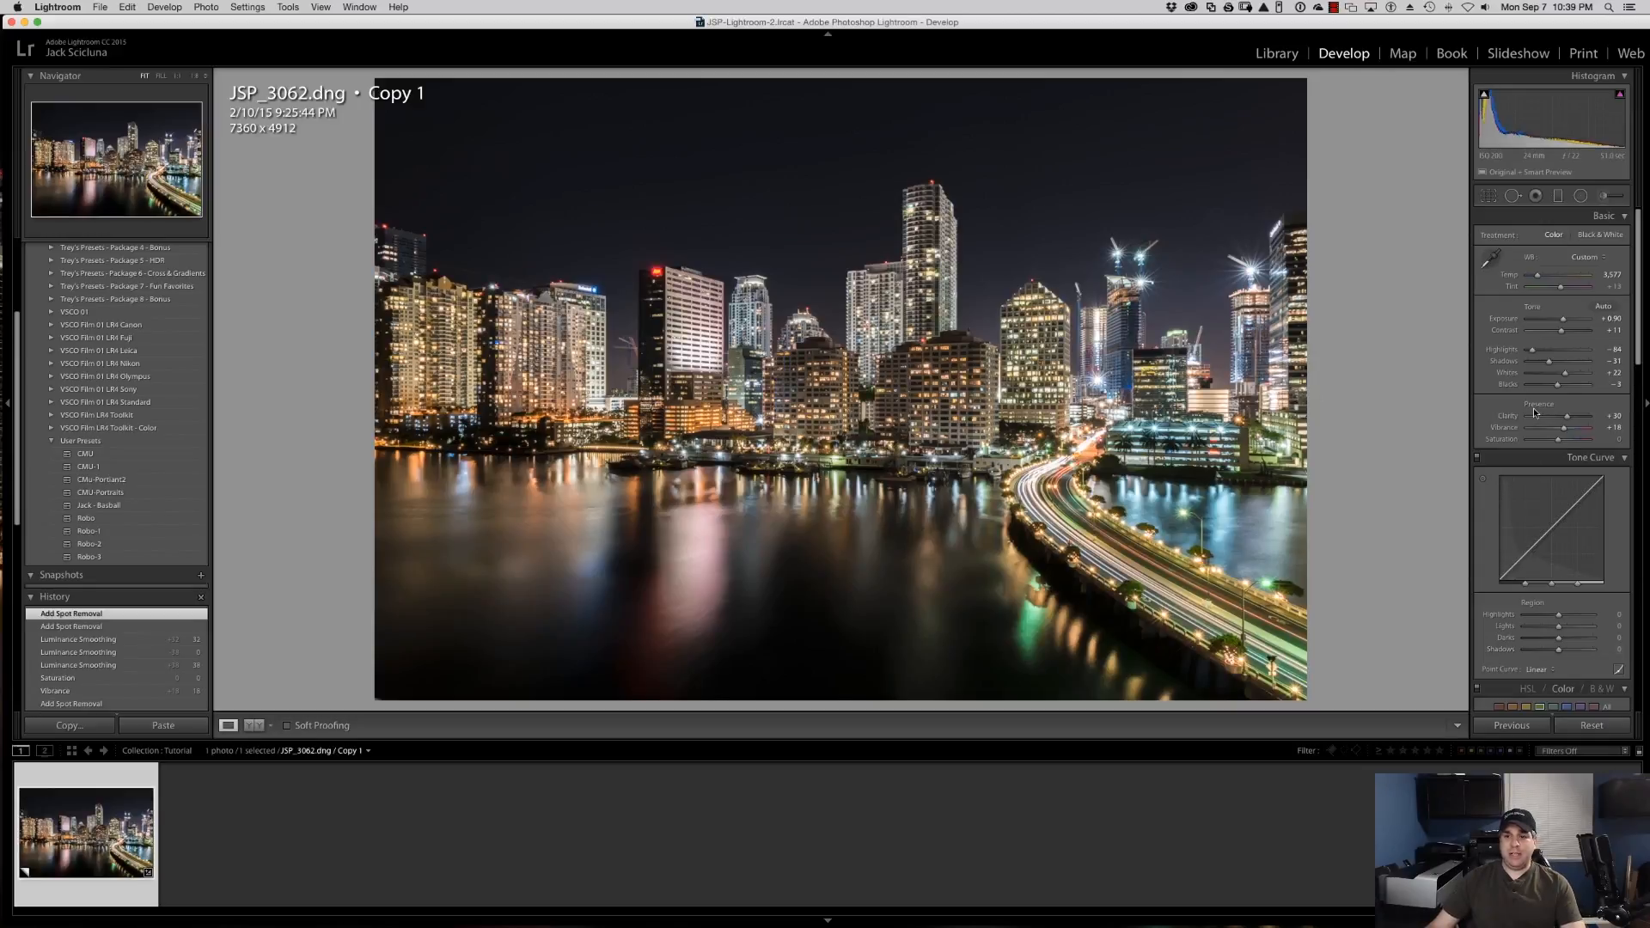
{"action": "scroll", "coordinate": [1535, 416], "scroll_direction": "down", "scroll_amount": 10}
{"action": "scroll", "coordinate": [1529, 416], "scroll_direction": "down", "scroll_amount": 8}
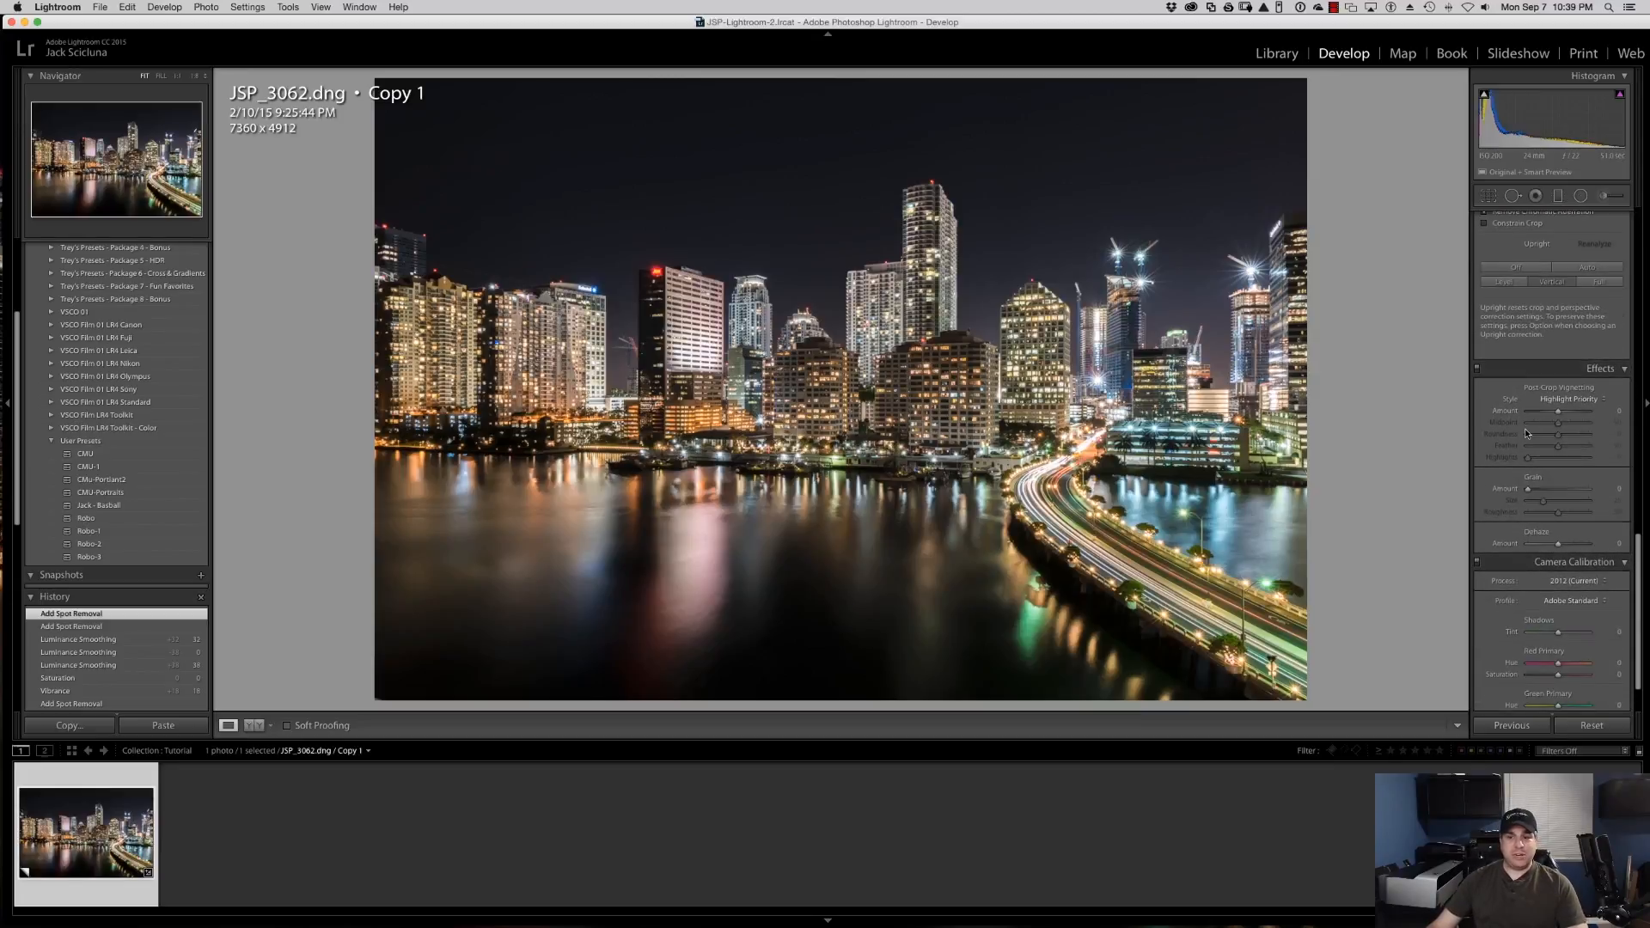
{"action": "scroll", "coordinate": [1525, 428], "scroll_direction": "down", "scroll_amount": 2}
{"action": "scroll", "coordinate": [1526, 430], "scroll_direction": "up", "scroll_amount": 10}
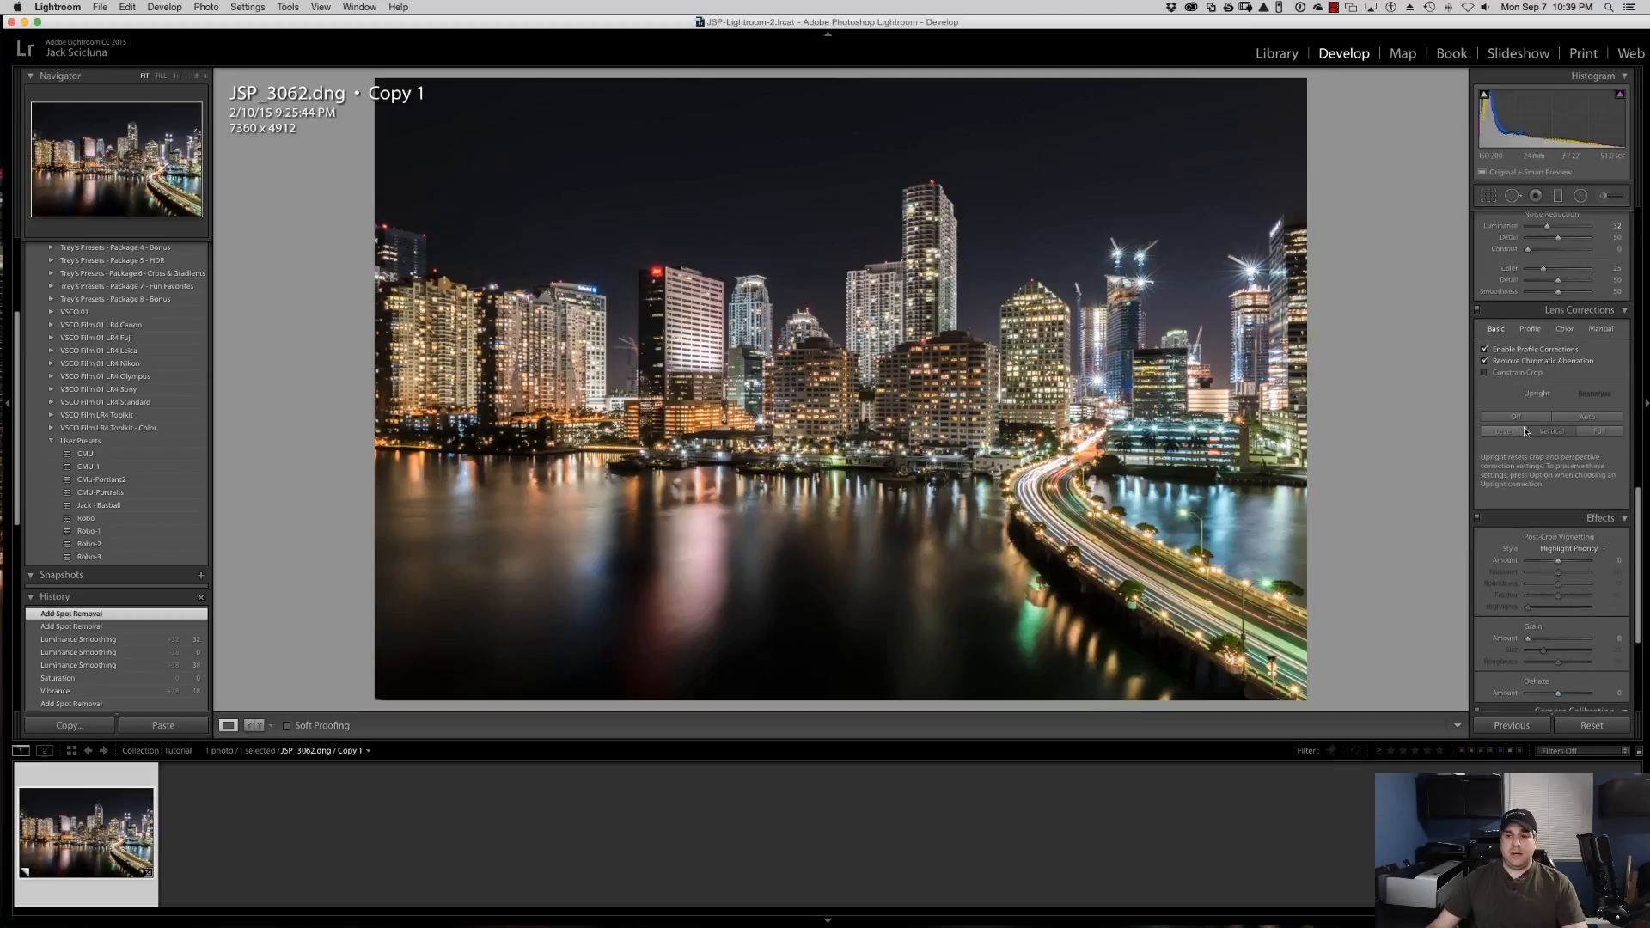